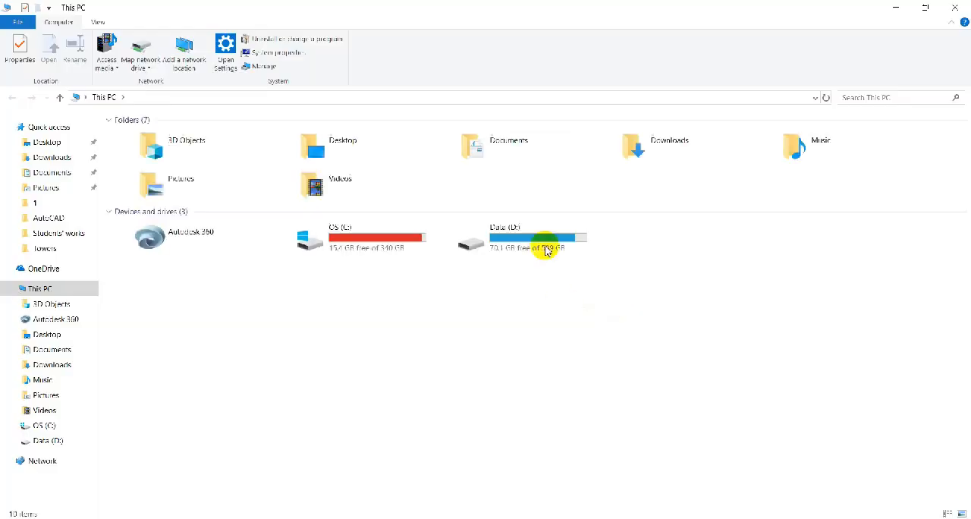
double_click(542, 245)
double_click(169, 134)
double_click(157, 157)
double_click(174, 277)
scroll(471, 188, down, 3)
double_click(143, 153)
click(956, 9)
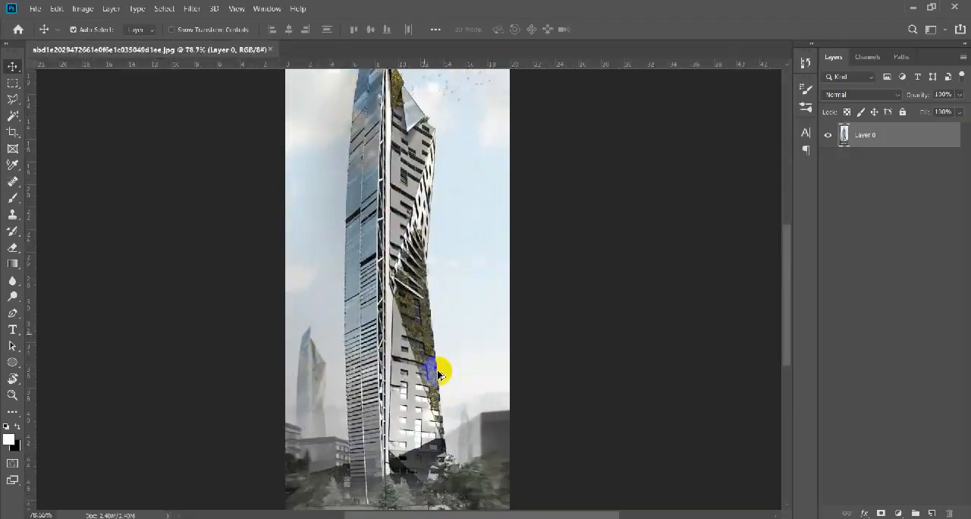
Start a Polygonal Lasso outline of the sky along the roofline of the low buildings beside the tower's glass facade, continuing outside the canvas.
mouse_move(445, 369)
mouse_down()
mouse_move(473, 395)
mouse_move(453, 343)
mouse_move(478, 391)
mouse_up()
scroll(455, 379, up, 1)
key(l)
scroll(364, 352, up, 5)
drag(258, 334, 405, 368)
scroll(406, 369, up, 3)
click(459, 364)
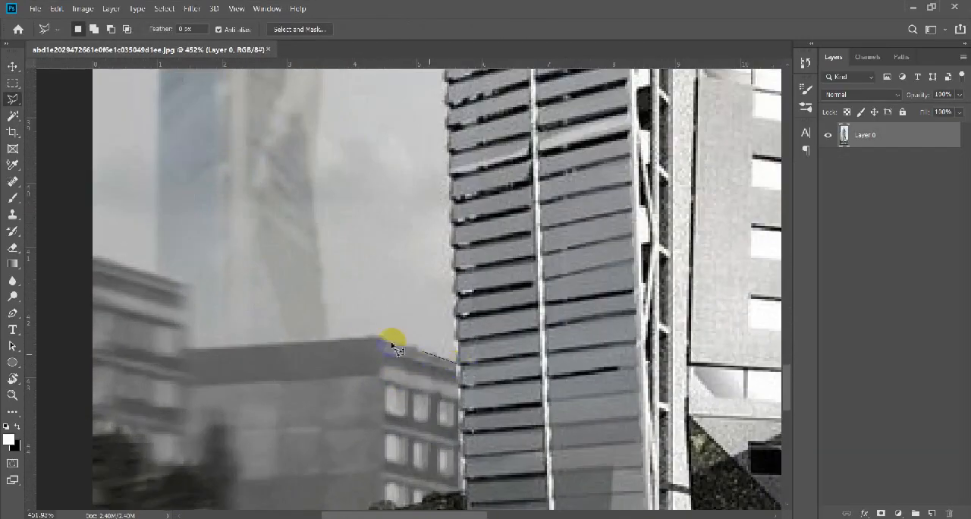
scroll(85, 262, down, 5)
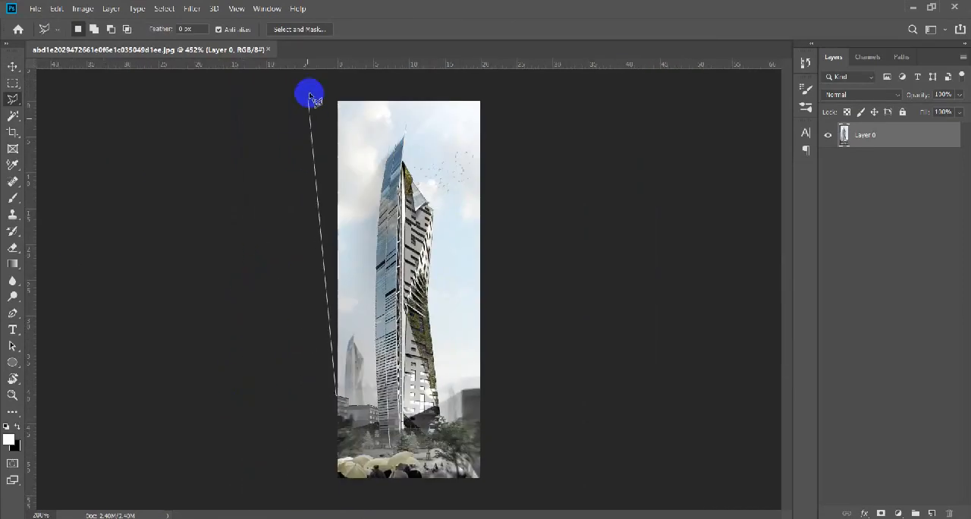
Continue the lasso outline around the canvas and down the dark building's edge to the trees beside the tower's green facade.
click(499, 393)
scroll(483, 395, up, 5)
click(357, 459)
drag(358, 459, 577, 288)
click(537, 312)
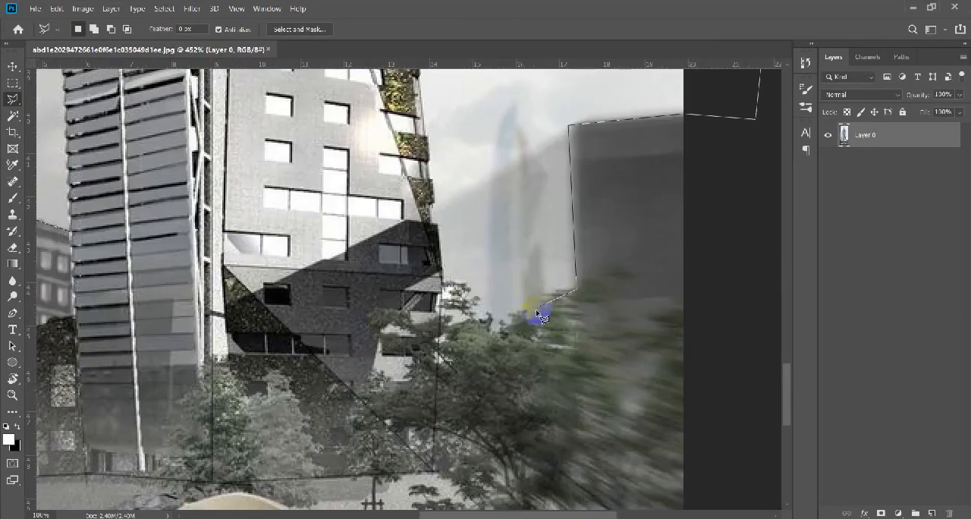
scroll(448, 345, up, 2)
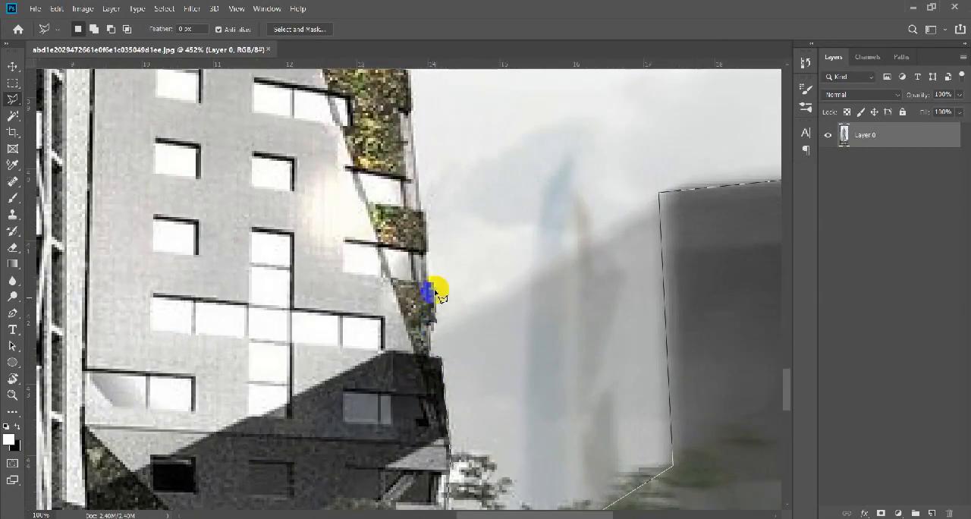
Trace the lasso up the tower's planted facade edge, from the base to the sloped glass roof.
scroll(431, 261, up, 5)
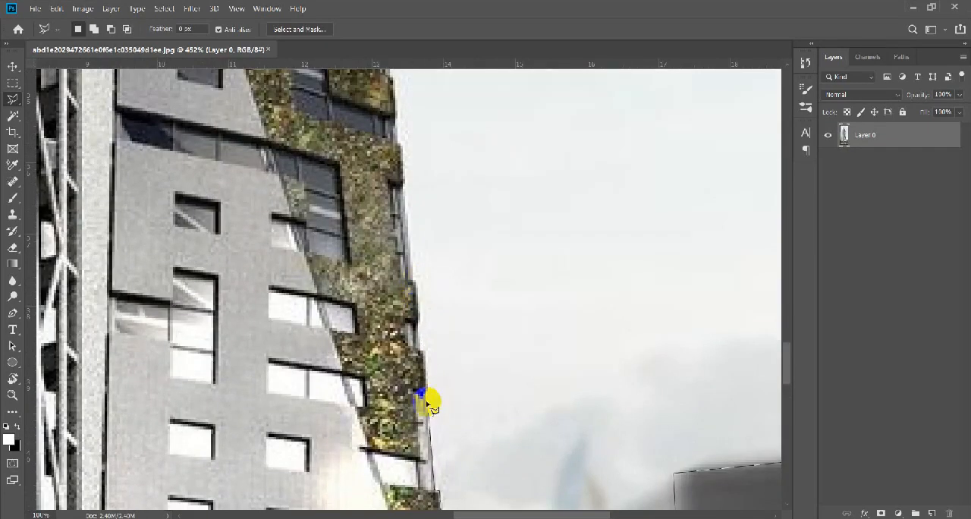
scroll(412, 275, up, 5)
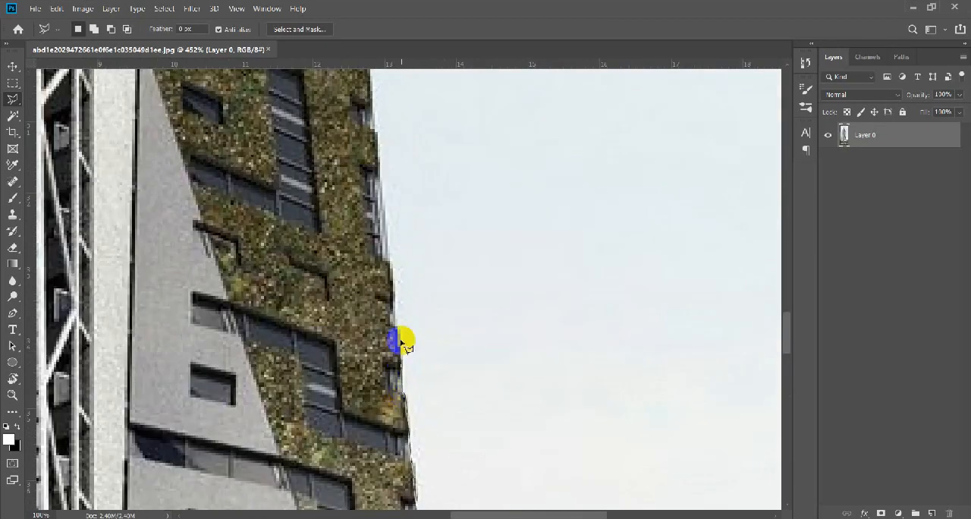
scroll(384, 374, up, 6)
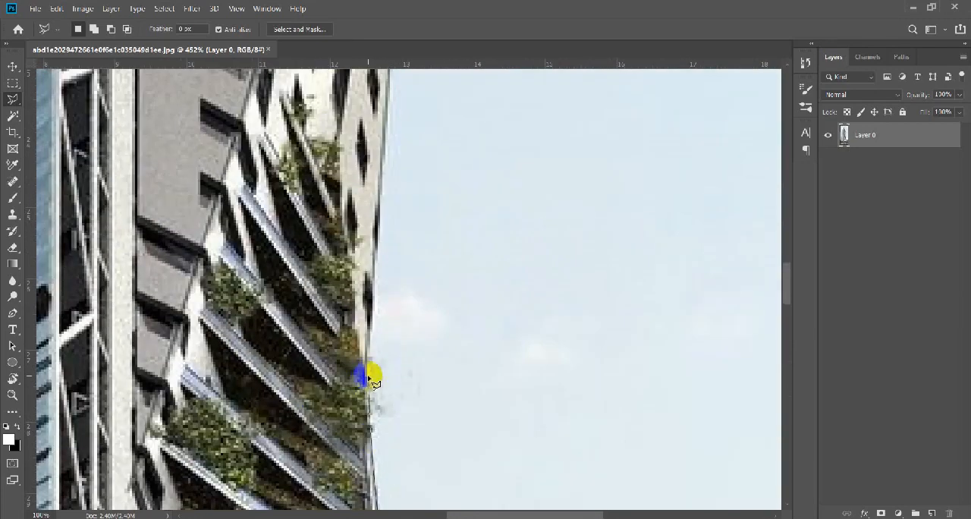
scroll(419, 296, up, 5)
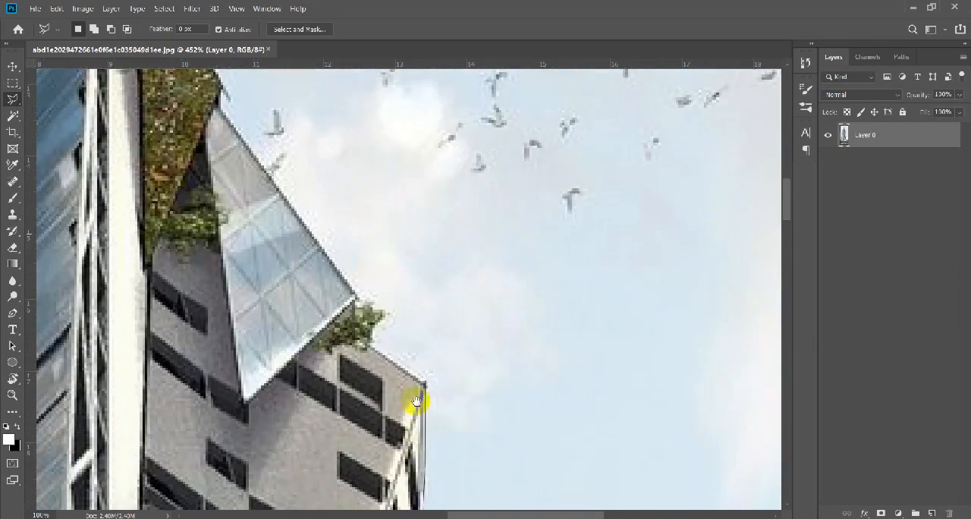
scroll(363, 305, up, 3)
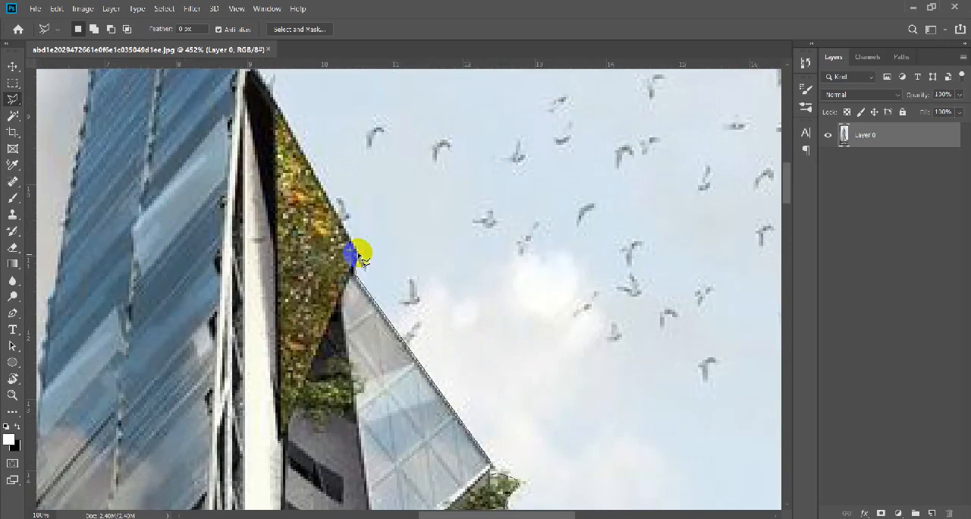
Carry the lasso outline around the tower's pointed summit, following its tall spire and the small mast next to it.
scroll(362, 260, up, 4)
scroll(405, 300, left, 2)
scroll(412, 145, up, 6)
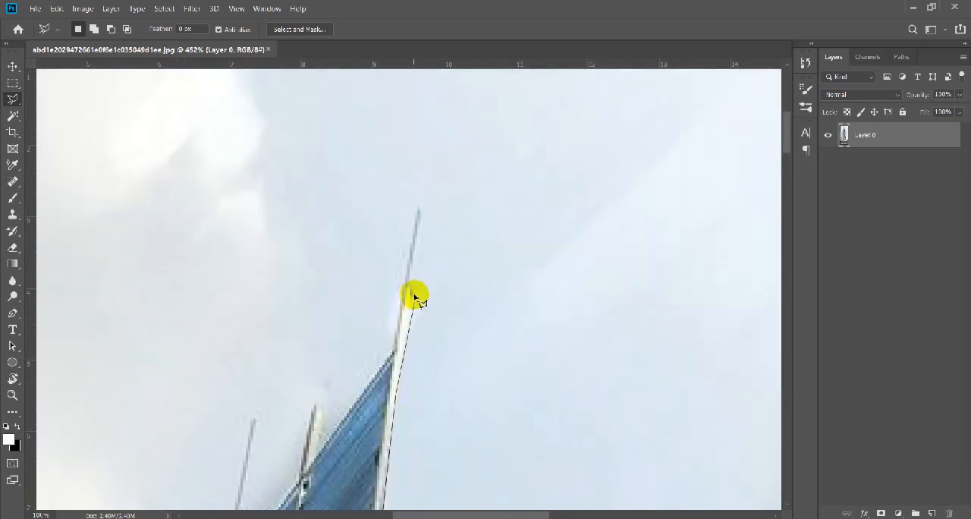
scroll(394, 354, down, 3)
scroll(410, 333, left, 2)
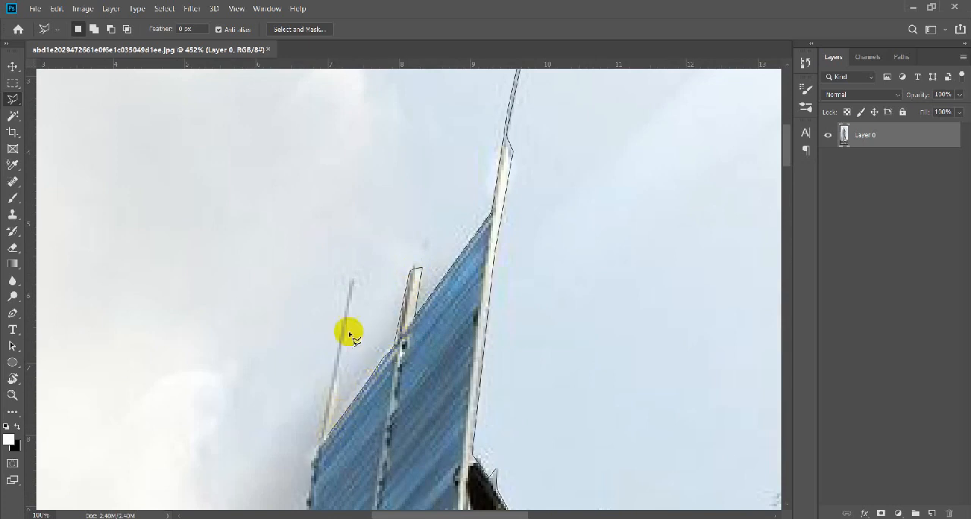
Trace the lasso around the remaining mast and down the upper edge of the blue glass facade.
scroll(350, 289, down, 4)
scroll(351, 253, left, 1)
scroll(350, 285, down, 4)
scroll(350, 288, left, 1)
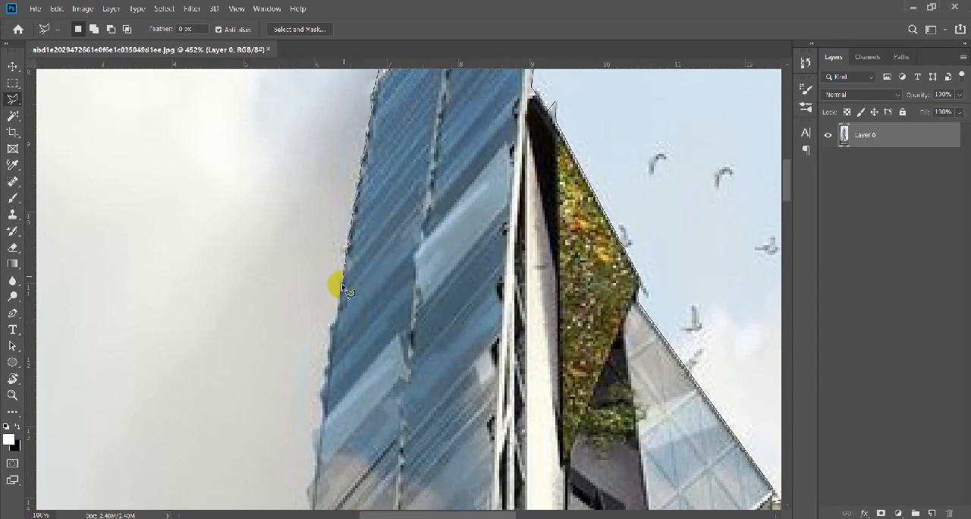
scroll(326, 384, down, 4)
scroll(351, 220, left, 1)
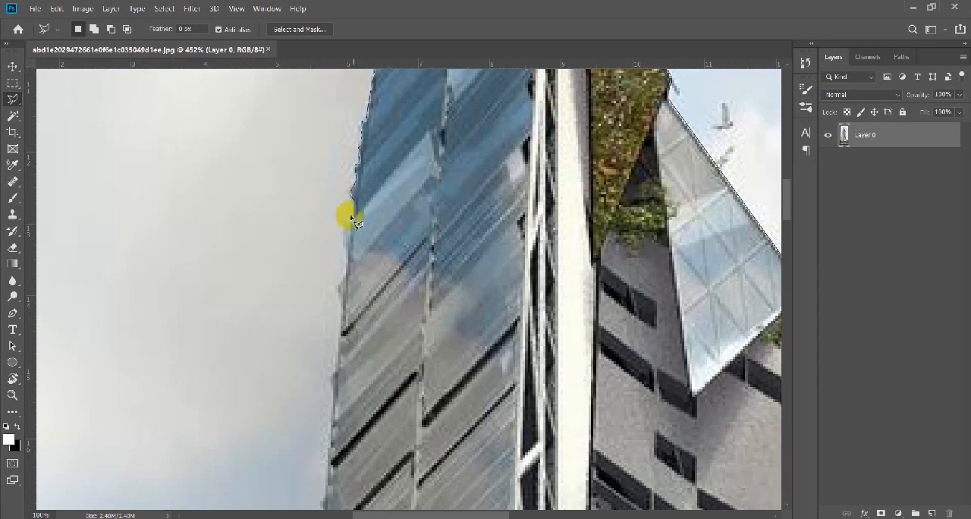
scroll(350, 304, down, 4)
scroll(345, 228, left, 1)
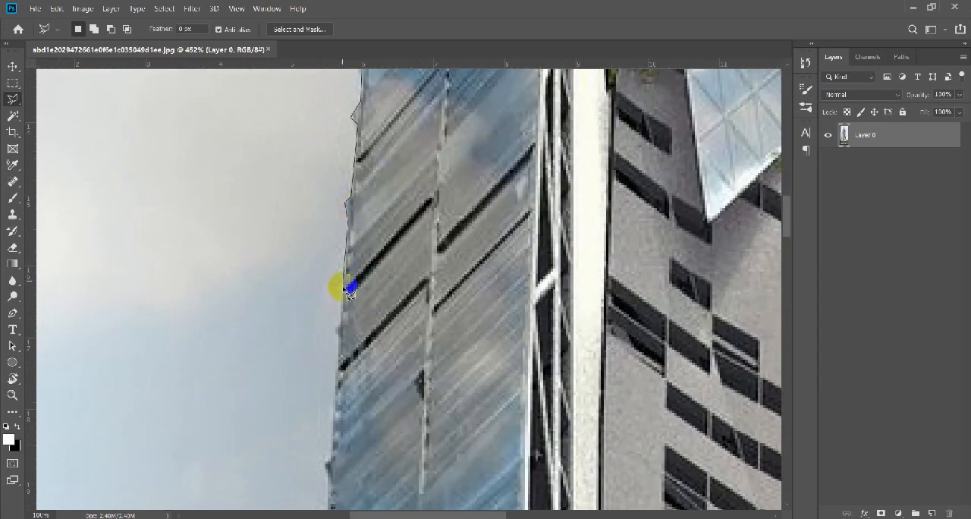
Extend the lasso down the middle and lower glass facade, following the tower's edge to its grey louvred part.
scroll(342, 281, down, 4)
scroll(345, 243, down, 4)
scroll(349, 227, left, 1)
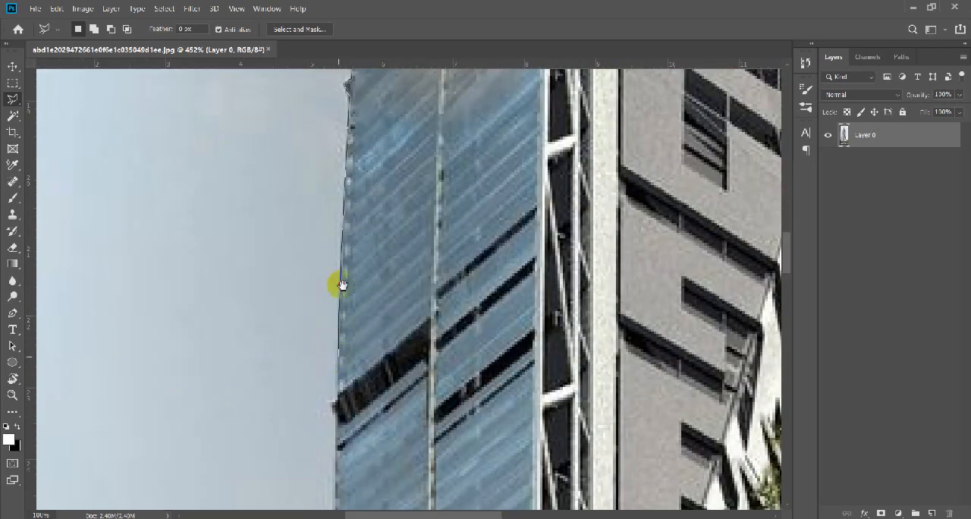
scroll(342, 284, down, 4)
scroll(338, 182, down, 4)
scroll(338, 286, down, 8)
scroll(319, 163, right, 1)
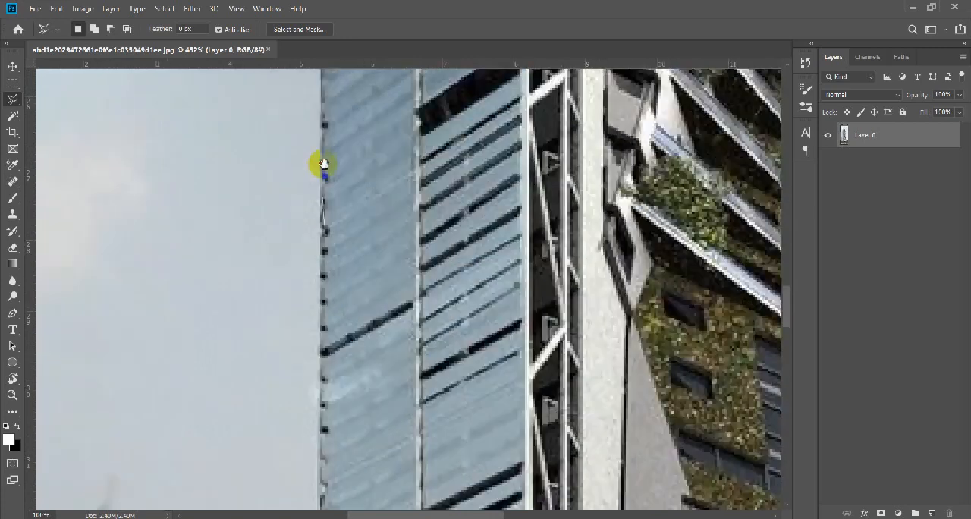
scroll(322, 337, down, 4)
scroll(310, 281, down, 4)
scroll(310, 281, right, 1)
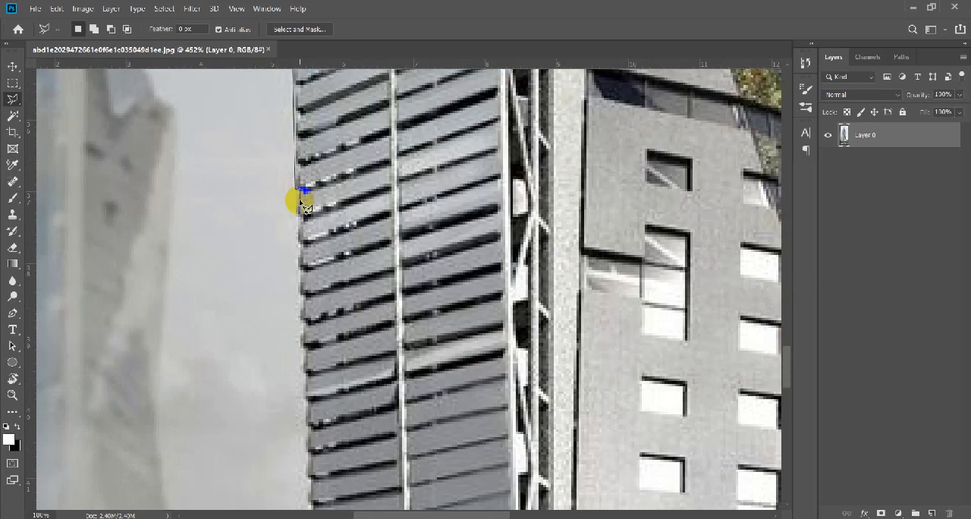
Close the sky selection at the neighbouring roofline, then add a layer mask to Layer 0 and invert it to hide the sky.
drag(301, 243, 284, 146)
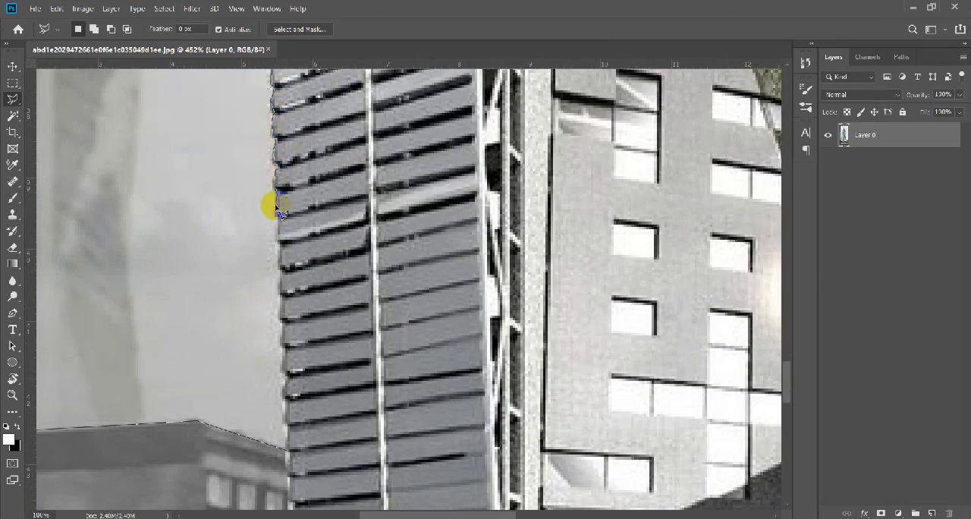
scroll(274, 303, down, 5)
scroll(270, 228, right, 1)
scroll(283, 216, down, 10)
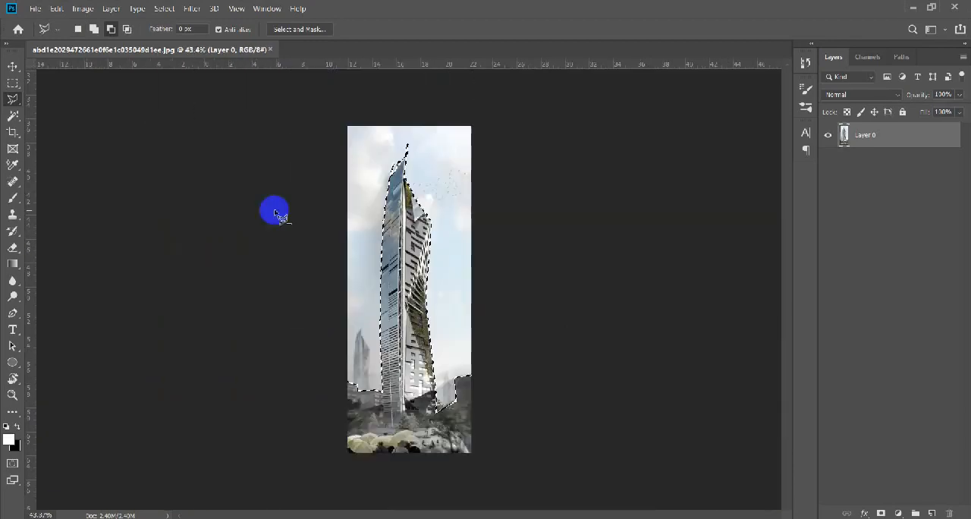
scroll(423, 352, up, 3)
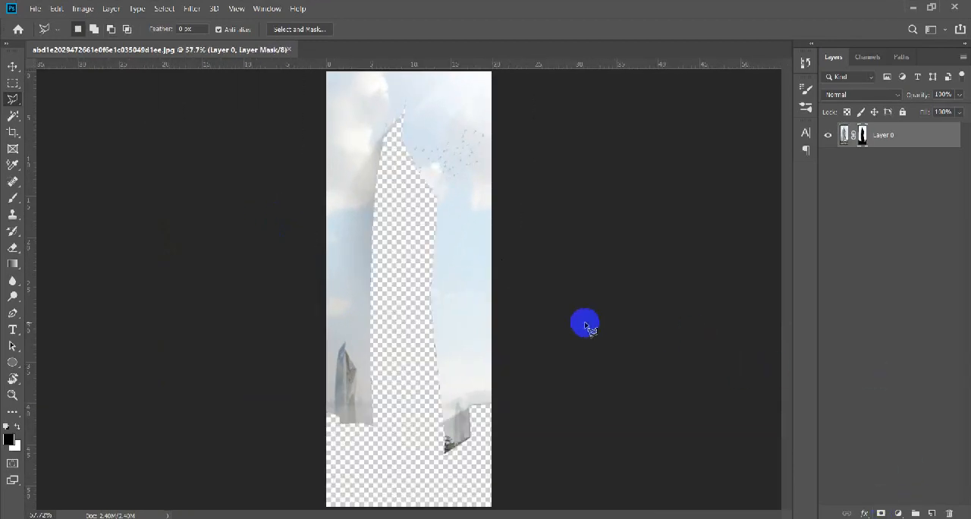
key(ctrl+i)
Position and enlarge the placed night sky photo to cover the canvas, and put it beneath the masked tower layer.
drag(302, 334, 451, 304)
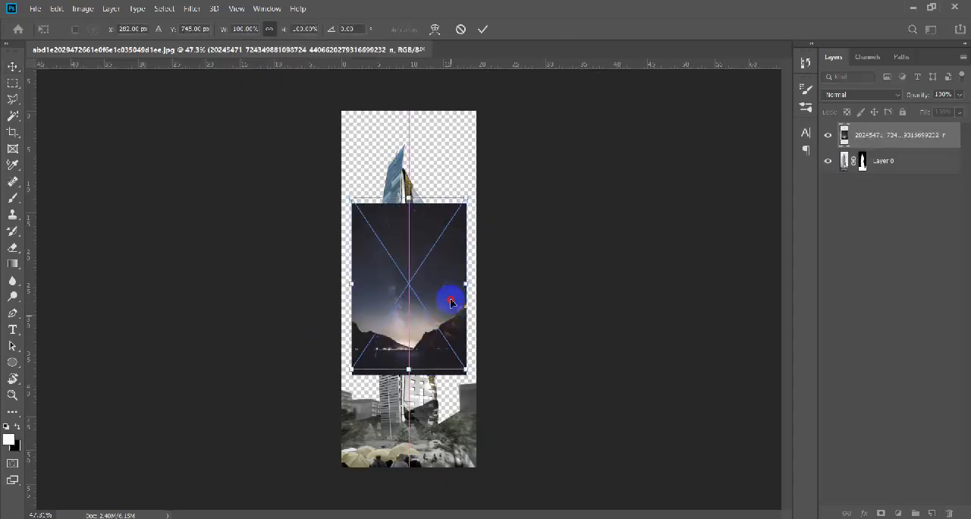
drag(500, 410, 318, 150)
key(Return)
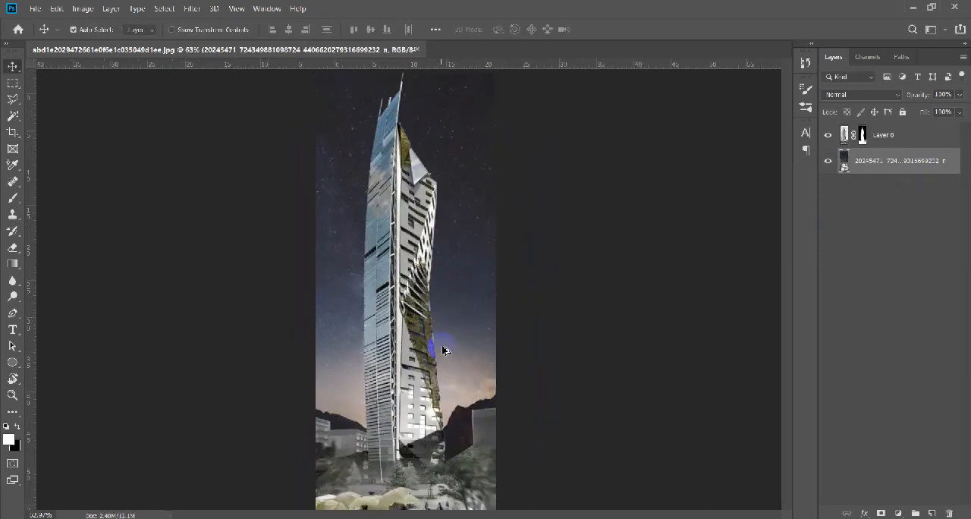
drag(440, 347, 499, 379)
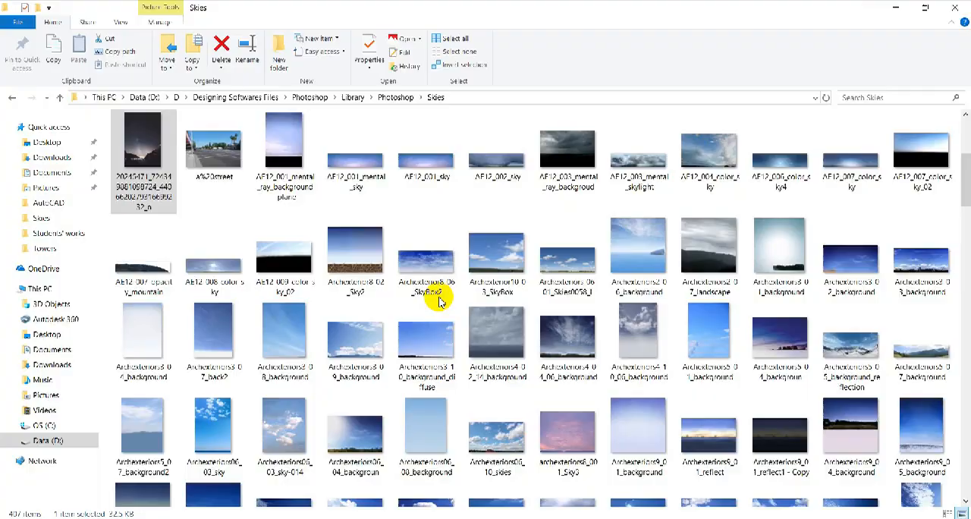
Switch to the Skies folder in File Explorer and pick the star-milky-way-background-night-wallpaper-preview image from its Galaxy subfolder.
scroll(465, 261, down, 15)
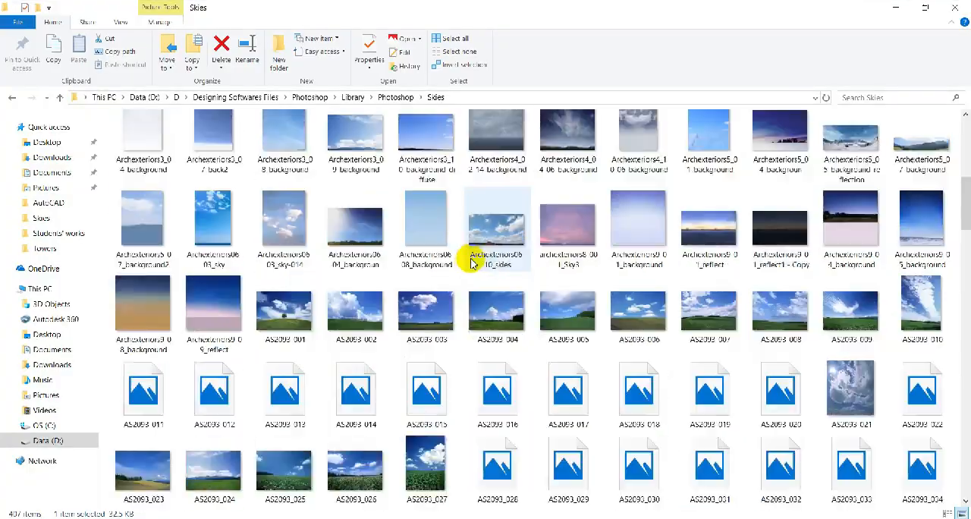
scroll(963, 441, up, 15)
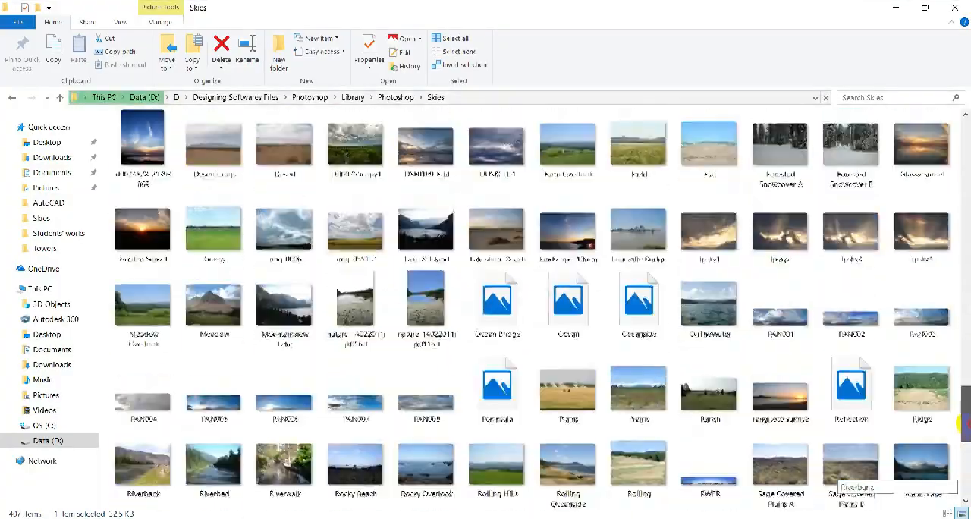
double_click(282, 148)
key(alt+Left)
double_click(217, 149)
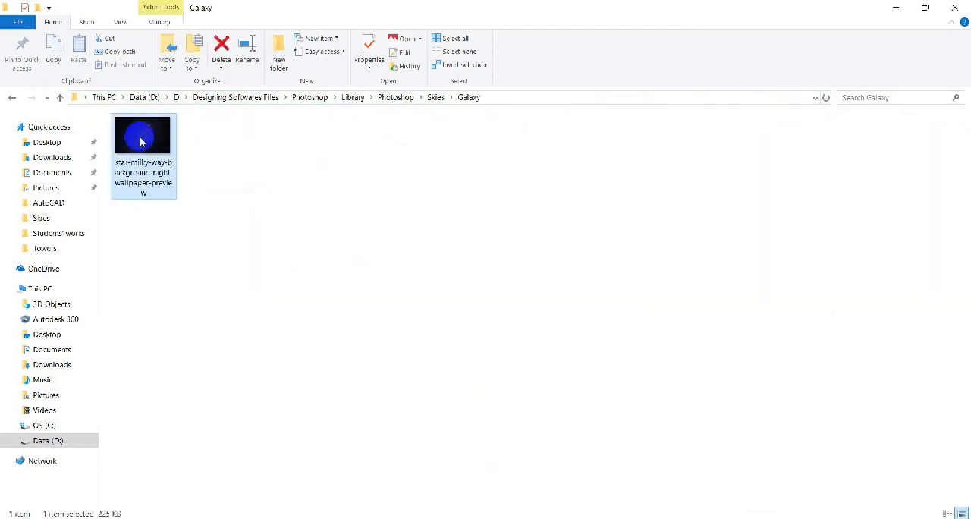
Rotate the placed milky-way image 90 degrees and enlarge it to about 126% to cover the sky down to the rooftops.
right_click(474, 300)
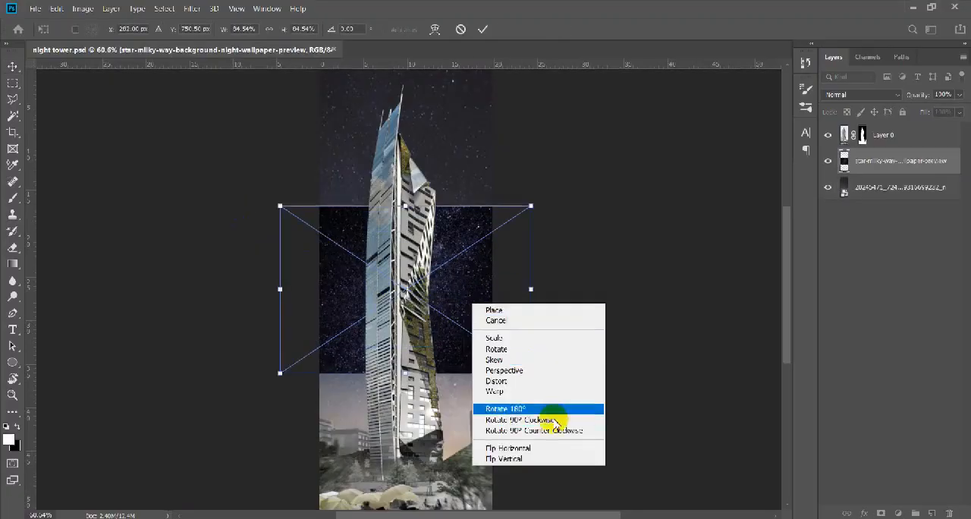
click(550, 416)
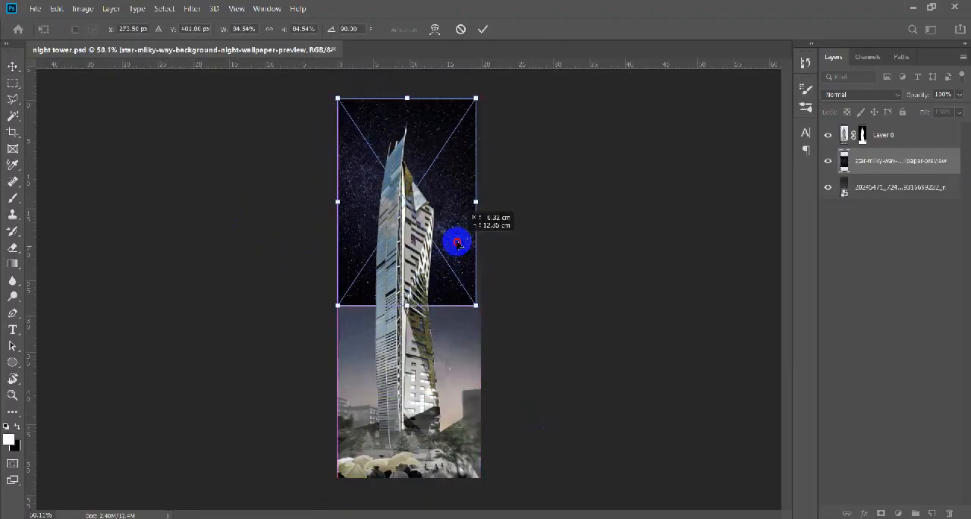
drag(509, 381, 493, 356)
drag(444, 251, 466, 327)
drag(326, 124, 306, 93)
drag(441, 260, 440, 253)
key(Return)
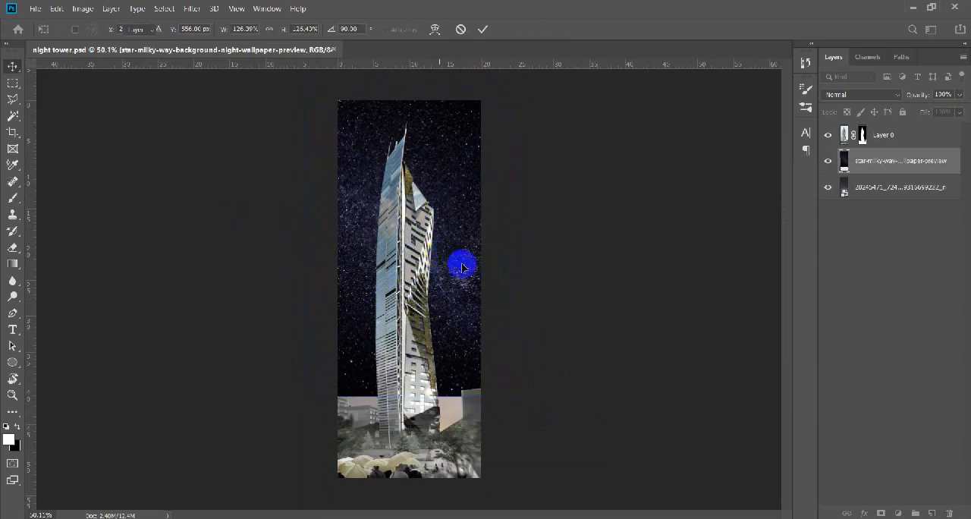
Reduce the milky-way layer's opacity to 43%, then mask it with a large soft black brush at 30% opacity to blend its lower edge.
scroll(464, 247, up, 3)
drag(925, 100, 923, 97)
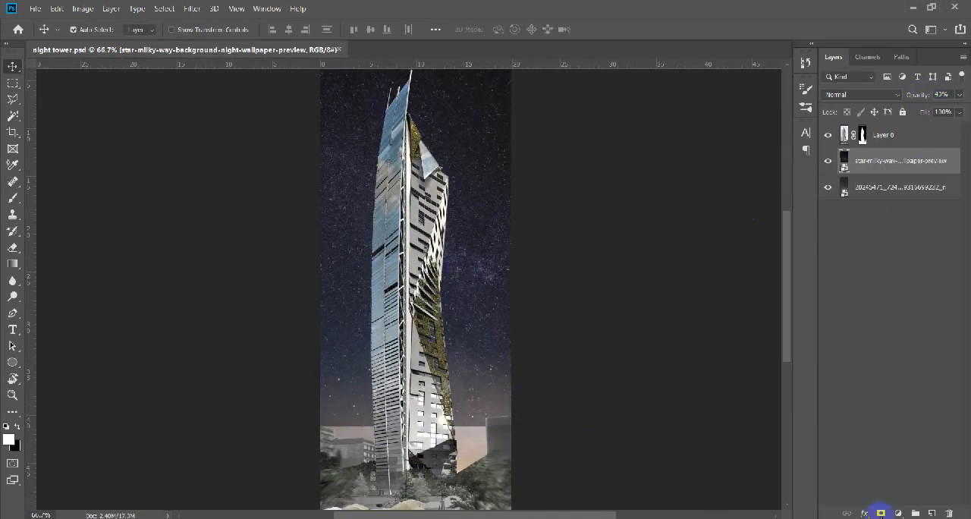
click(881, 513)
key(b)
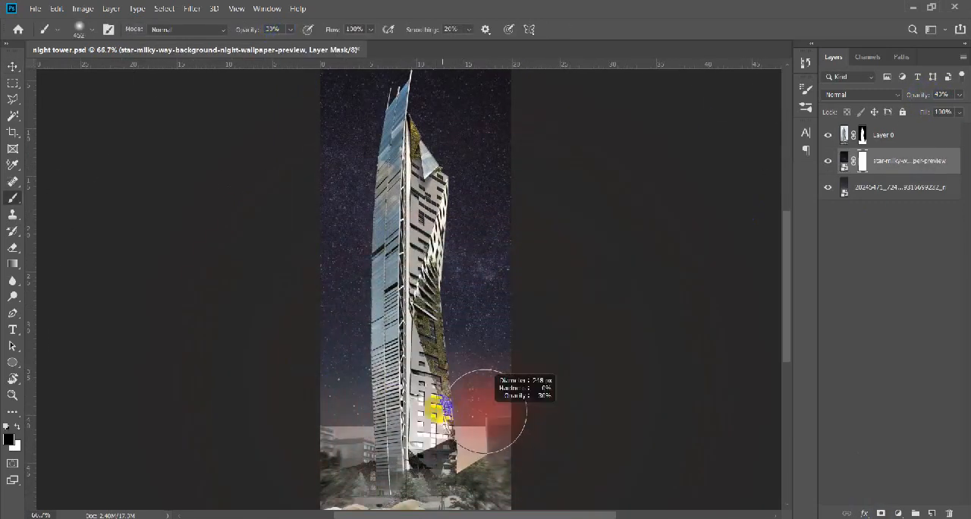
scroll(474, 329, down, 3)
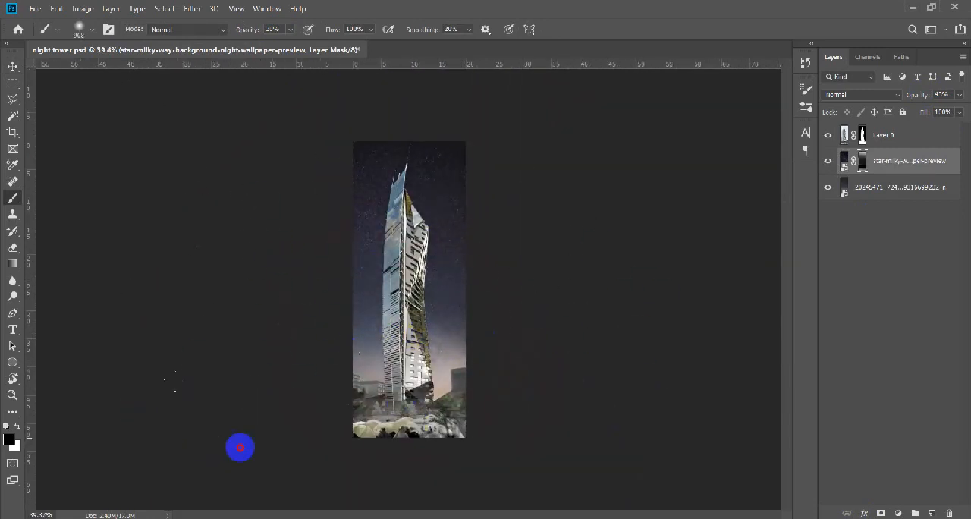
scroll(410, 292, up, 5)
key(v)
Raise the milky-way layer's opacity to 92% and compare the sky with the layer hidden and shown.
scroll(610, 282, down, 2)
click(829, 164)
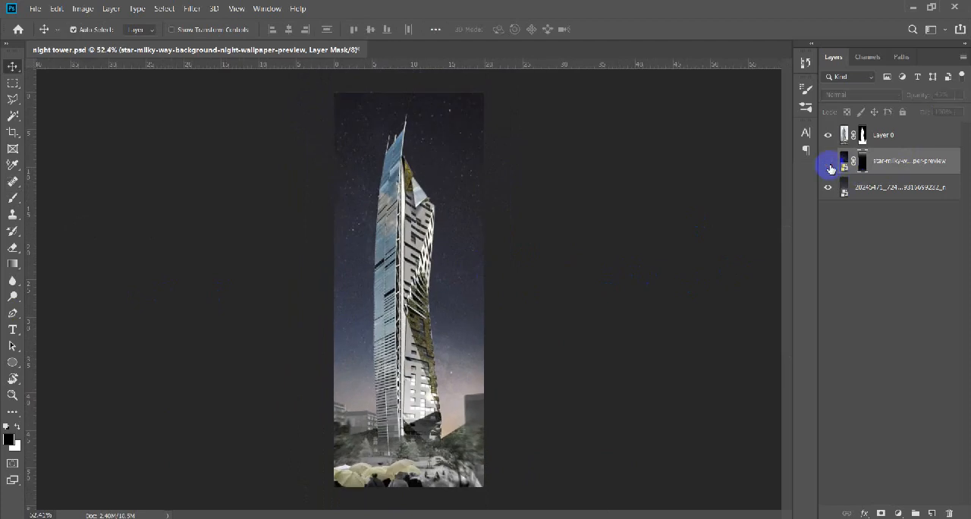
drag(925, 99, 951, 99)
click(828, 162)
click(827, 163)
scroll(433, 293, down, 2)
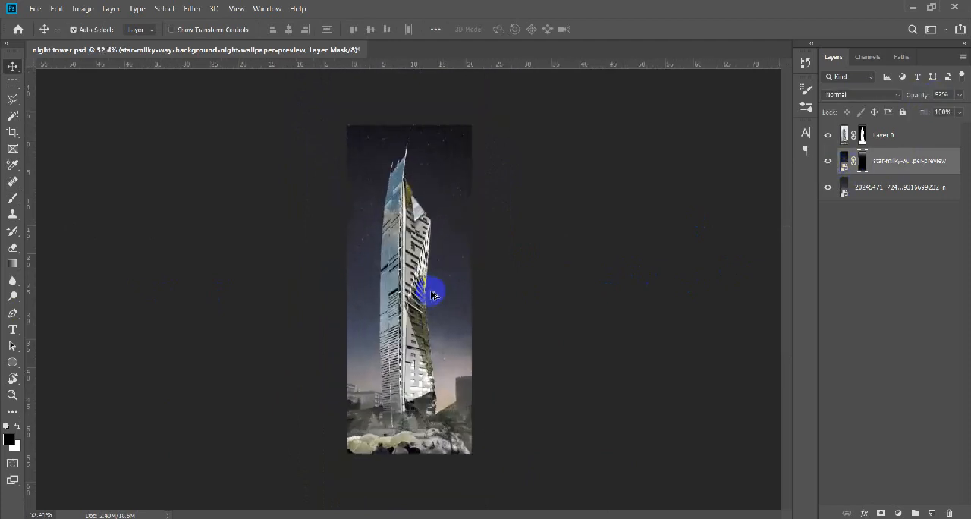
Group the two sky image layers into a folder named sky.
scroll(434, 293, up, 4)
scroll(475, 304, down, 3)
scroll(475, 304, up, 1)
ctrl+click(926, 192)
key(ctrl+g)
Load the visible tower and foreground area of Layer 0 as a selection.
click(880, 134)
ctrl+click(845, 134)
key(ctrl+shift+i)
key(ctrl+shift+i)
scroll(427, 339, up, 2)
scroll(427, 340, down, 2)
Add a Levels adjustment limited to the selected tower and foreground, and darken its tones.
click(899, 513)
click(894, 339)
drag(348, 180, 754, 181)
mouse_move(734, 329)
mouse_down()
mouse_move(765, 329)
mouse_move(752, 326)
mouse_up()
click(809, 175)
Clip the existing Levels adjustment to Layer 0 and discard a newly added second Levels adjustment.
click(900, 513)
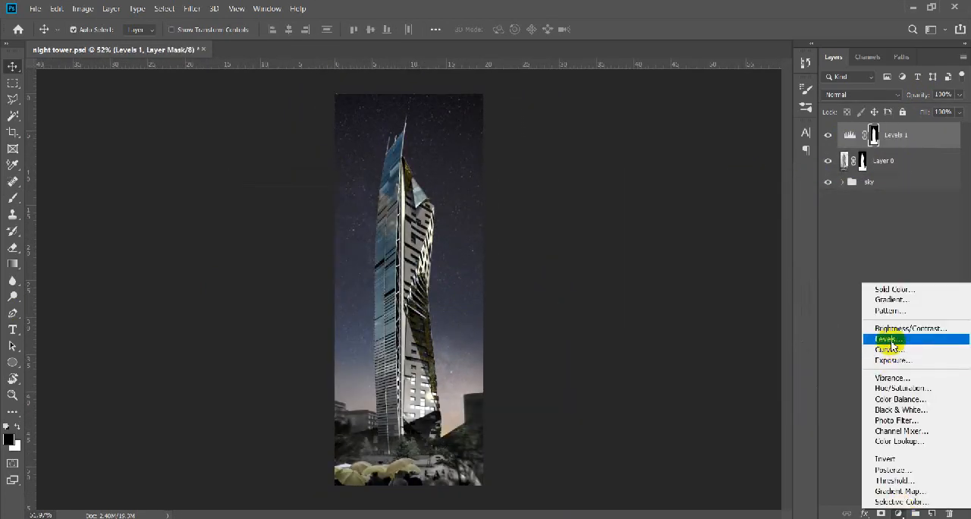
click(893, 338)
alt+click(924, 149)
alt+click(932, 174)
click(809, 175)
key(Delete)
Add a Curves adjustment clipped to the tower layer and pull down its shadows and highlights to darken the building.
click(900, 513)
click(896, 348)
alt+click(926, 148)
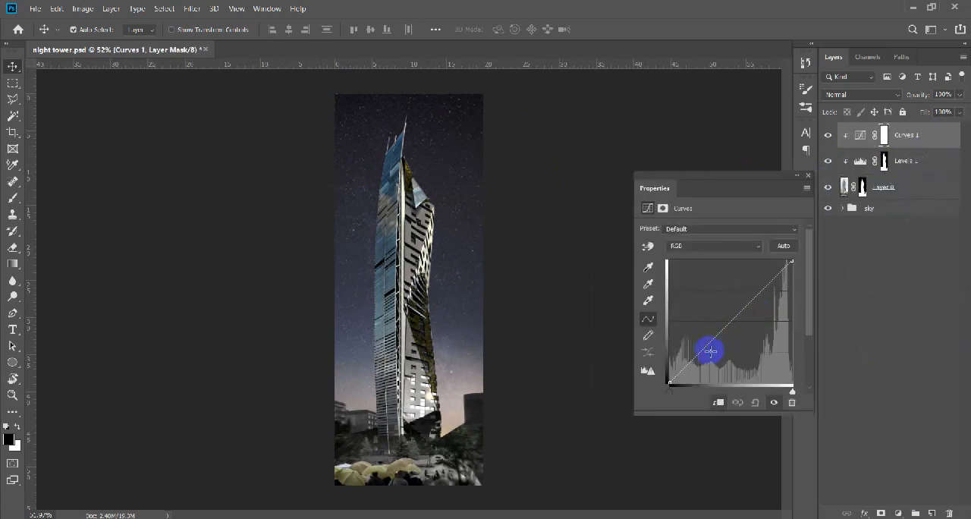
drag(710, 350, 707, 356)
drag(769, 285, 769, 299)
click(809, 175)
scroll(413, 410, up, 8)
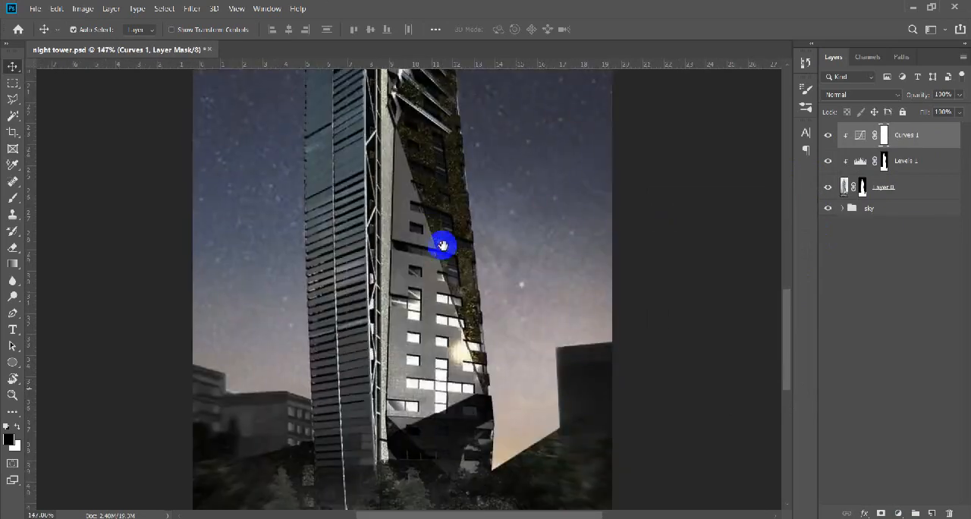
Add a new layer and trace the slanted lower edge and planted side of the tower's lower grey facade with the Polygonal Lasso.
scroll(445, 325, up, 3)
click(932, 513)
scroll(392, 441, up, 5)
key(l)
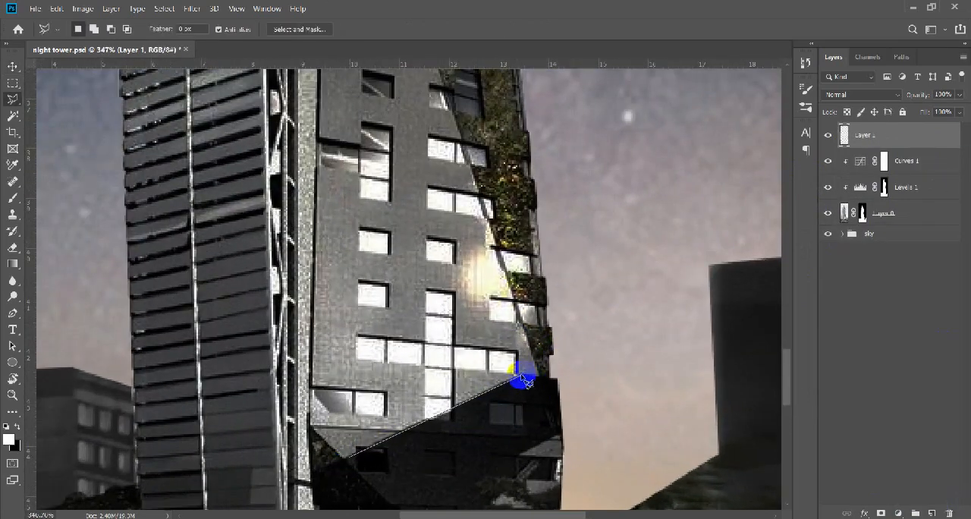
click(536, 375)
drag(440, 76, 544, 501)
drag(444, 186, 408, 434)
scroll(412, 431, down, 4)
scroll(401, 430, up, 3)
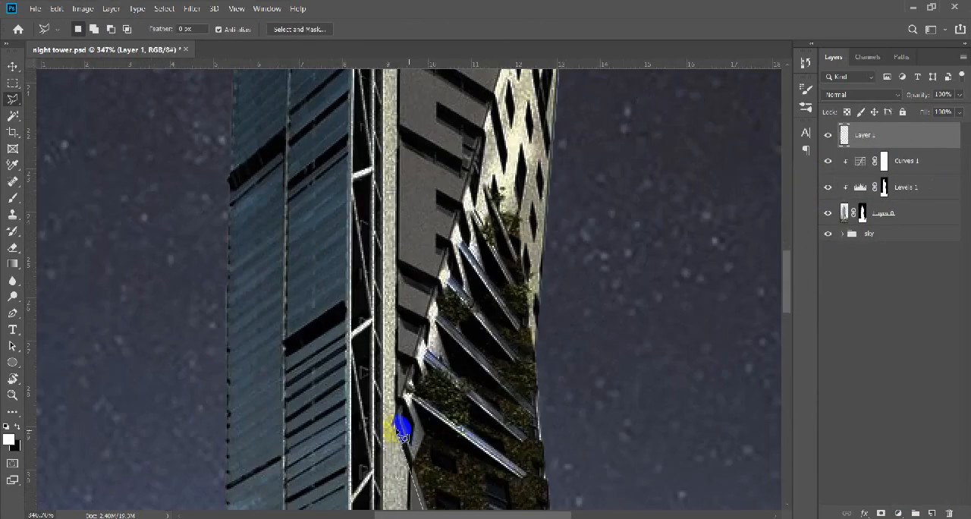
Continue the outline around the narrow light vertical strip and close the selection of the lower grey facade.
click(396, 430)
drag(424, 98, 426, 453)
drag(442, 221, 443, 366)
click(399, 197)
drag(388, 386, 367, 170)
drag(372, 455, 356, 99)
drag(352, 497, 330, 212)
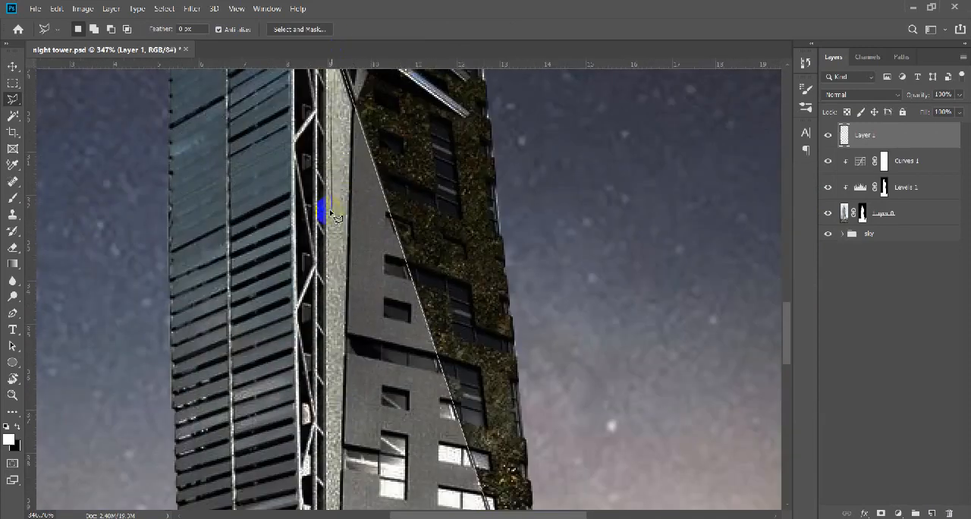
drag(327, 487, 324, 155)
click(372, 392)
scroll(381, 401, down, 5)
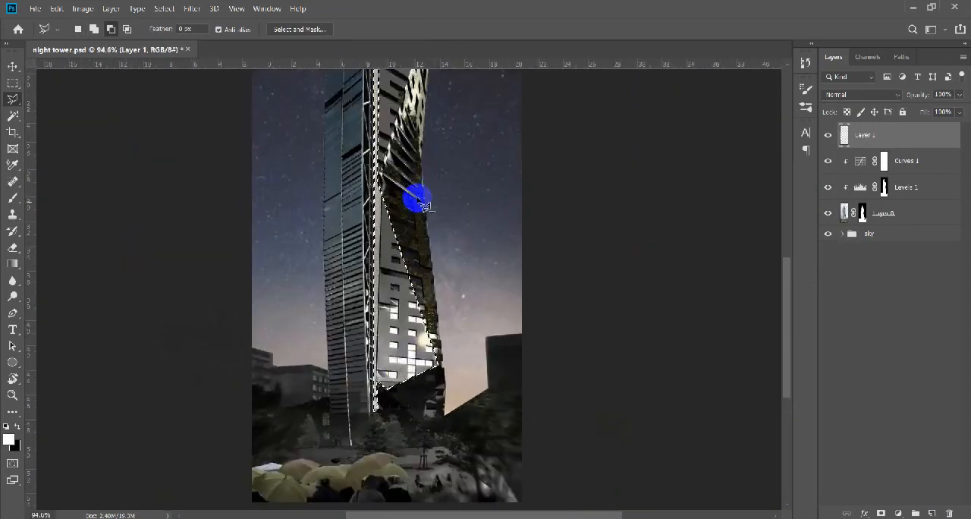
Add the tower's light upper side facade, down to the slanted fins, to the selection.
scroll(416, 193, up, 3)
shift+click(308, 428)
drag(410, 91, 371, 269)
click(371, 262)
drag(372, 313, 343, 180)
click(330, 336)
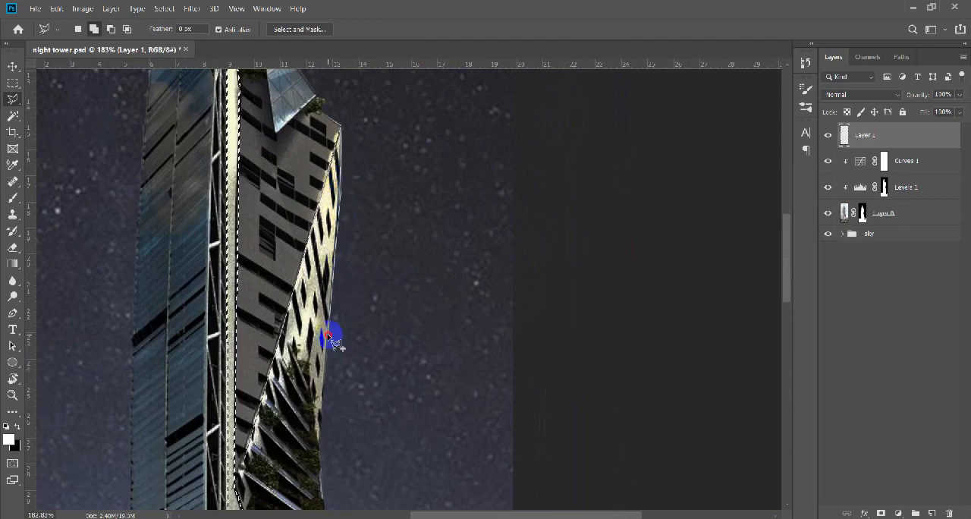
click(319, 425)
drag(320, 466, 289, 262)
click(293, 316)
click(264, 312)
click(219, 282)
click(210, 270)
Fill the selected facades with a black Solid Color layer and lower its opacity to about 76%.
scroll(379, 214, down, 13)
scroll(419, 193, up, 13)
scroll(432, 173, down, 13)
click(899, 513)
click(893, 293)
click(721, 362)
click(923, 196)
scroll(431, 305, up, 2)
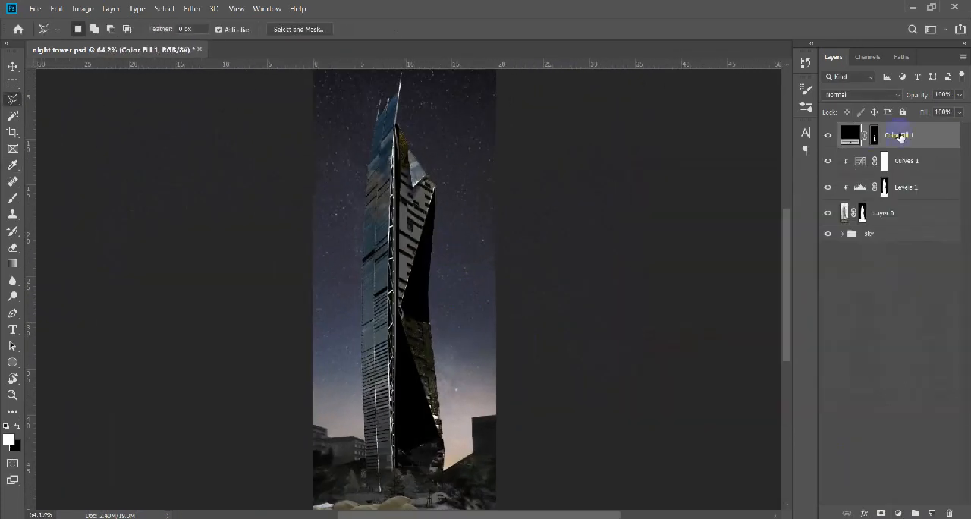
key(v)
scroll(439, 313, down, 1)
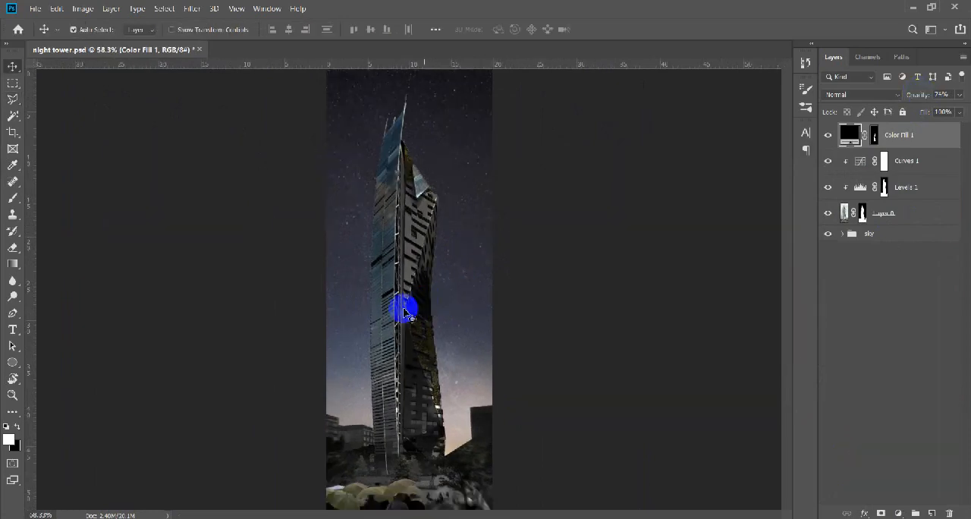
Add a new layer and outline the tower's glass facade, from its base up to the spires and back, with the Polygonal Lasso.
scroll(404, 312, up, 2)
click(932, 513)
scroll(497, 364, down, 4)
scroll(406, 460, up, 2)
key(l)
scroll(399, 470, up, 16)
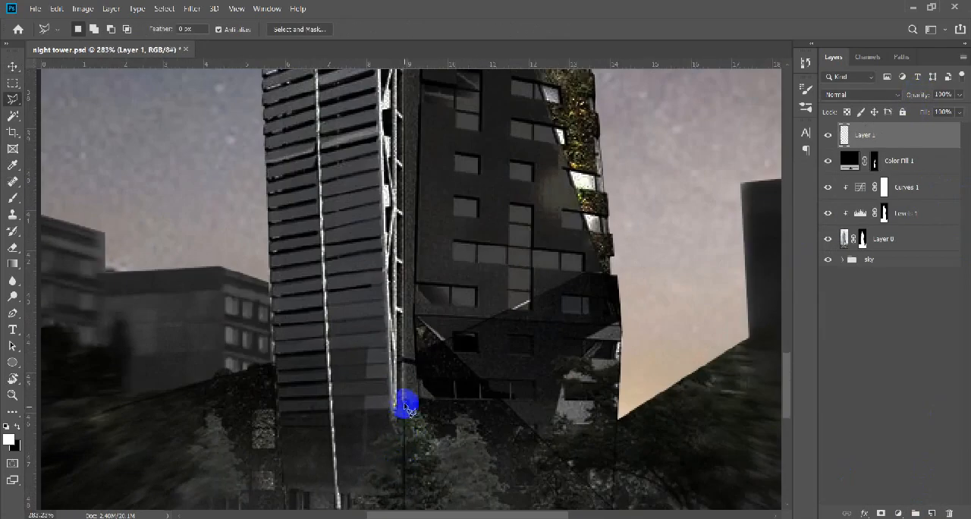
scroll(397, 209, up, 15)
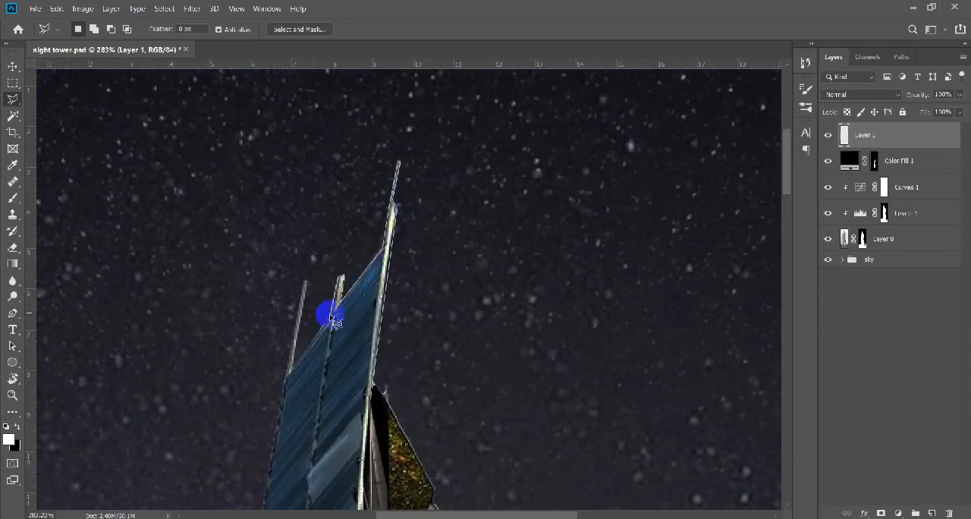
scroll(304, 303, down, 10)
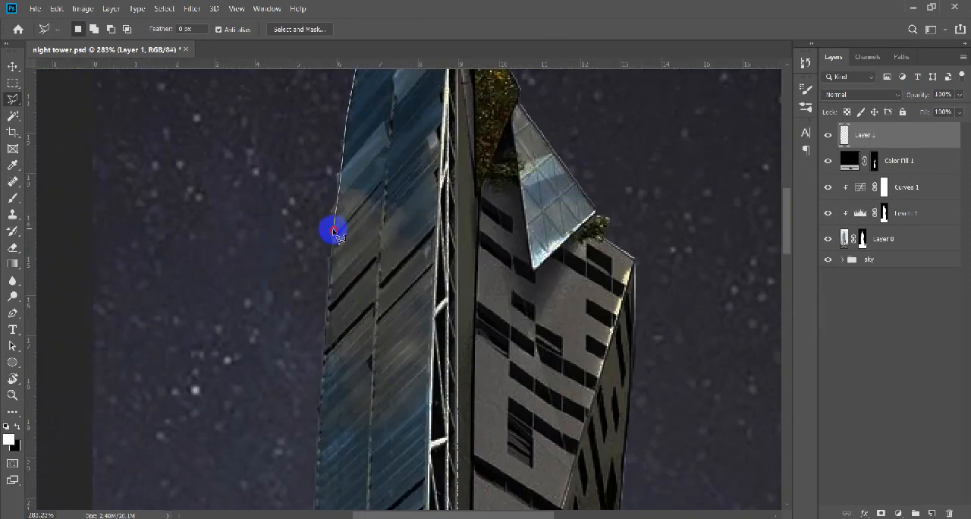
scroll(314, 253, left, 2)
scroll(313, 252, down, 15)
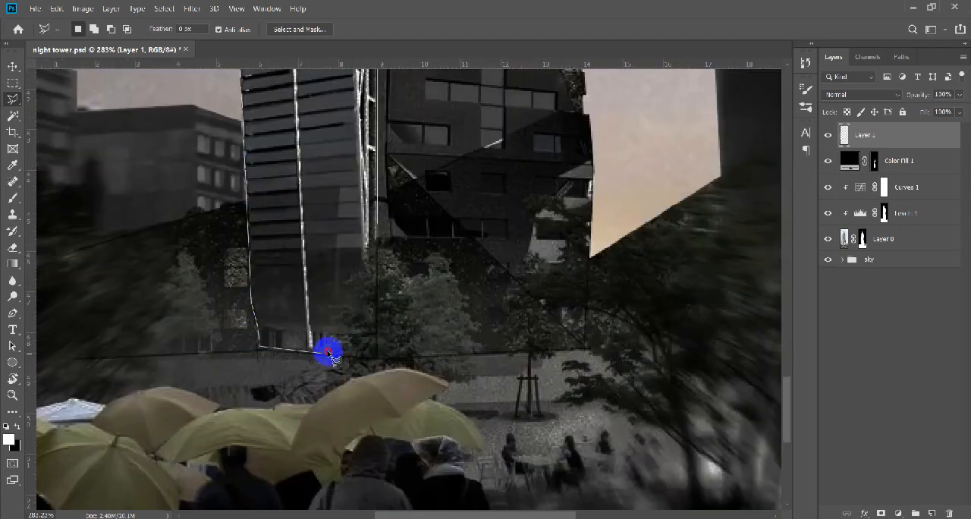
click(328, 352)
click(375, 234)
Fill the selected glass facade with a black Solid Color layer and reduce its opacity to 77%.
scroll(385, 236, down, 10)
click(899, 513)
click(935, 291)
click(636, 362)
click(921, 198)
drag(929, 97, 921, 96)
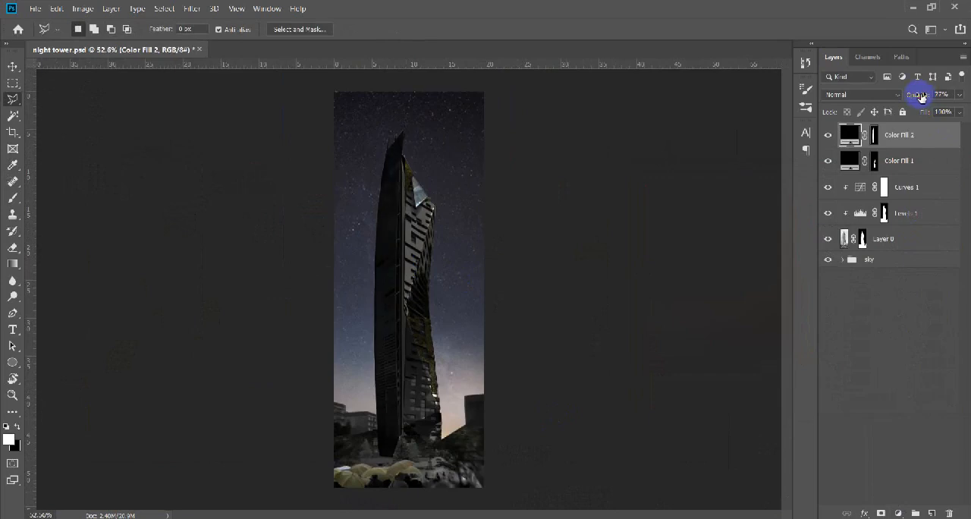
Add a Levels adjustment directly above the sky group and lower its white output level to dim the sky.
scroll(444, 318, down, 1)
click(884, 239)
click(828, 259)
click(828, 259)
click(869, 260)
click(898, 514)
click(903, 341)
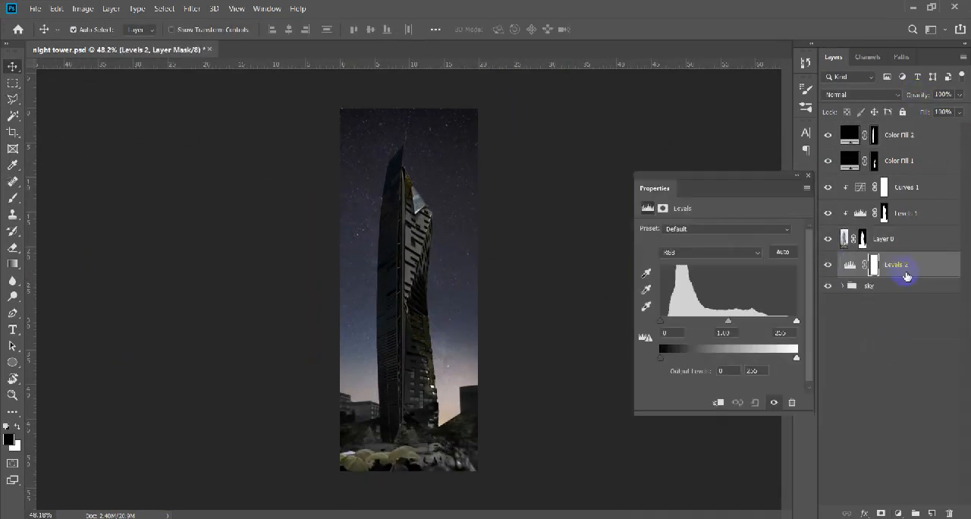
drag(797, 358, 777, 360)
click(811, 177)
Examine the masked edges of Layer 0 around the tower's spires against the night sky.
click(938, 242)
ctrl+click(862, 239)
scroll(395, 129, up, 15)
scroll(440, 309, up, 5)
scroll(352, 277, down, 6)
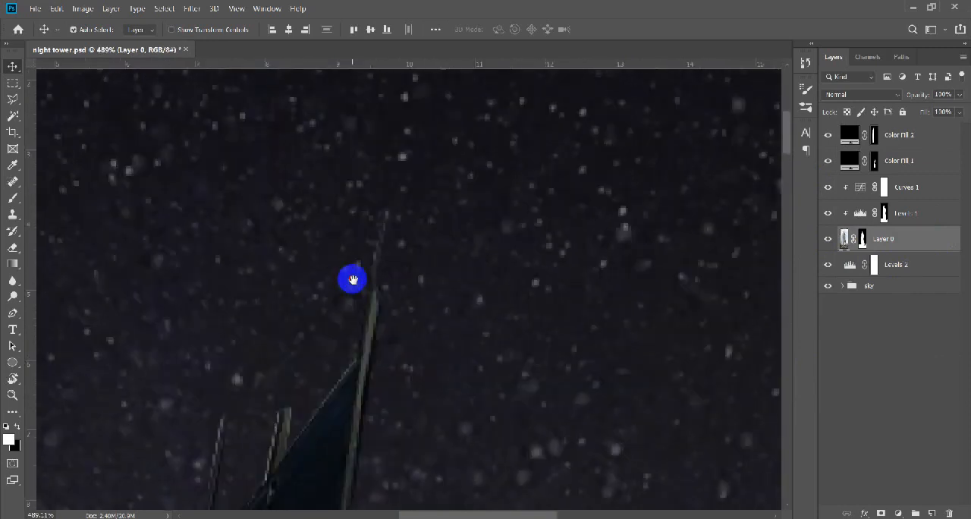
scroll(265, 154, down, 1)
scroll(265, 154, down, 2)
key(ctrl+d)
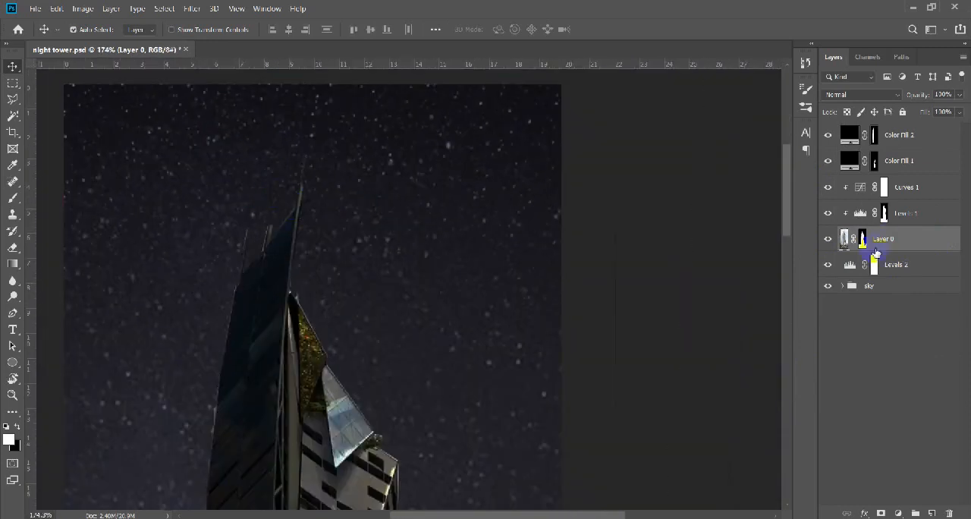
Apply the layer mask of Layer 0 permanently to its pixels.
click(110, 9)
click(455, 400)
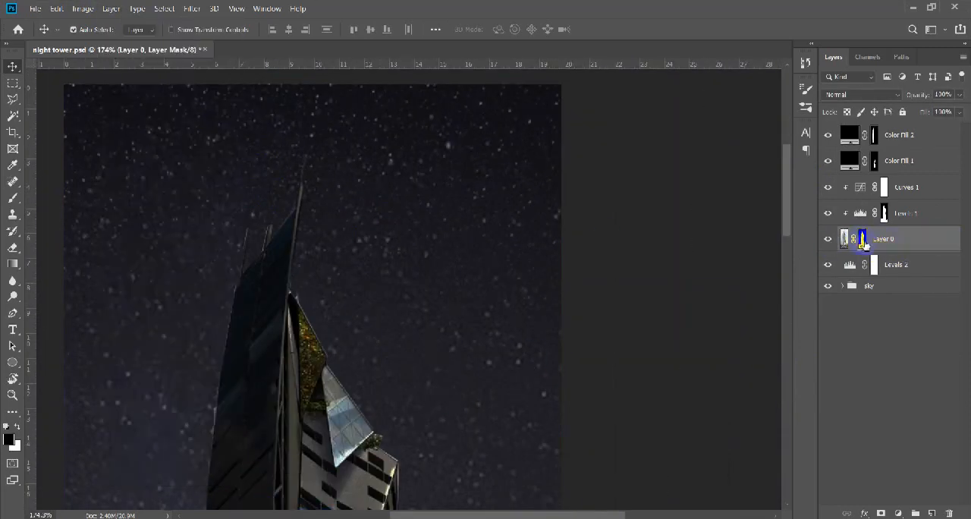
ctrl+click(863, 240)
key(ctrl+0)
right_click(863, 240)
click(893, 276)
key(ctrl+d)
scroll(398, 156, up, 5)
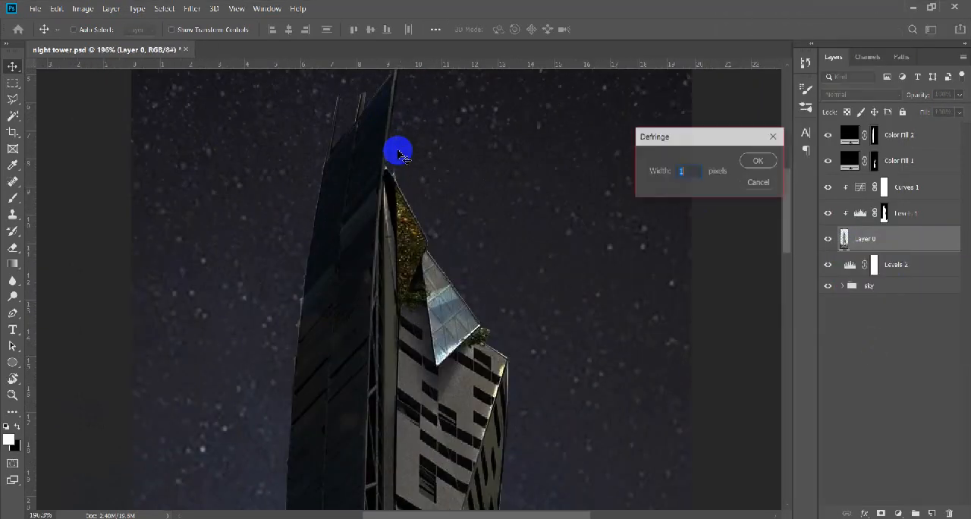
key(Return)
drag(404, 179, 416, 220)
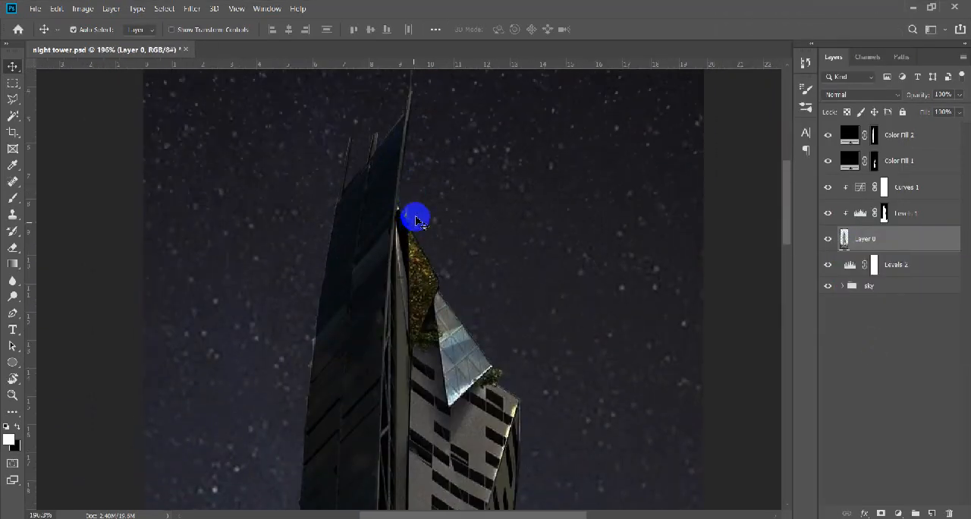
Run the Matting cleanup on Layer 0 to remove the light fringe along the tower's edges, and check the result.
click(111, 9)
mouse_move(189, 475)
click(258, 504)
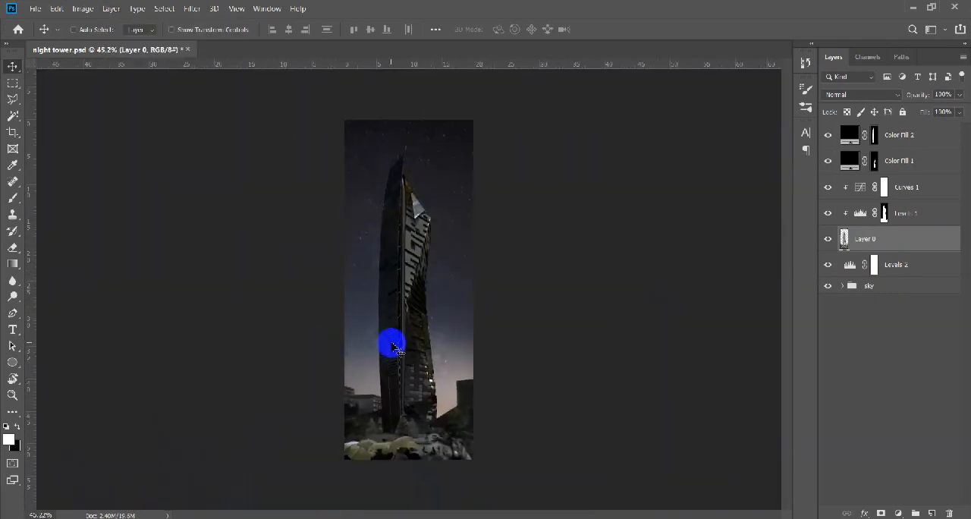
scroll(431, 410, up, 3)
drag(431, 405, 430, 312)
scroll(426, 306, down, 3)
scroll(426, 305, up, 1)
Group all the building layers from Layer 0 up to the top fill layer and name the group Tower.
click(927, 136)
shift+click(921, 238)
key(ctrl+g)
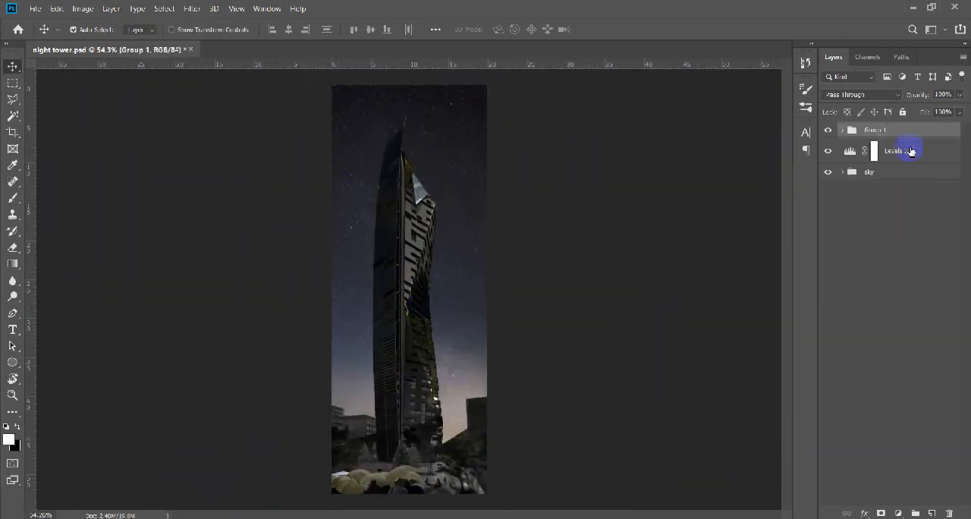
scroll(390, 433, up, 3)
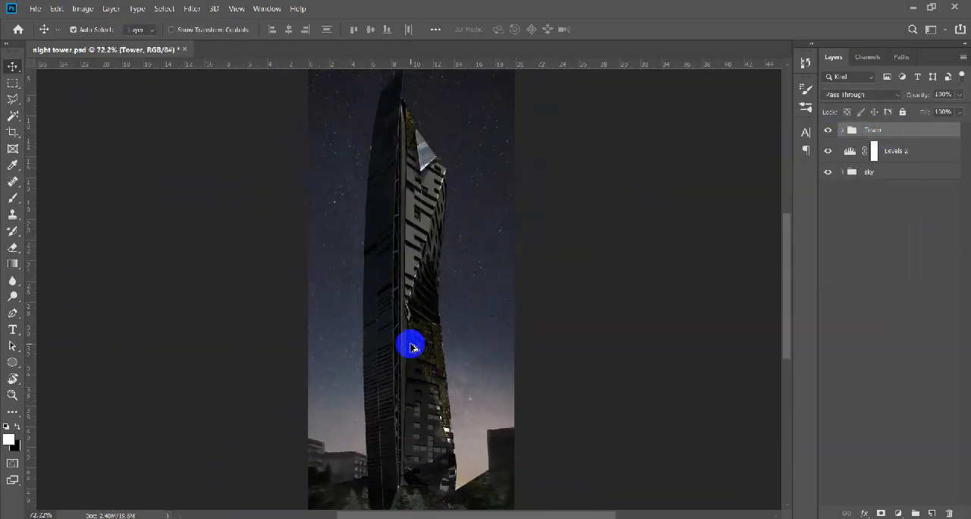
Select the long row of windows near the tower's base with the Polygonal Lasso.
drag(423, 431, 423, 327)
scroll(425, 360, up, 13)
drag(411, 422, 468, 374)
scroll(421, 406, up, 7)
key(l)
click(525, 352)
click(527, 386)
click(525, 352)
mouse_move(574, 384)
mouse_down()
mouse_move(498, 399)
mouse_move(555, 473)
mouse_up()
scroll(498, 375, up, 2)
Add the two small dark windows above the base row to the selection as rectangles, discarding the extra rectangle over the wide window.
key(m)
shift+drag(454, 351, 476, 381)
shift+drag(331, 349, 381, 390)
shift+drag(243, 240, 342, 276)
key(ctrl+z)
Add the wide two-pane window beside the vertical strip to the selection with the Polygonal Lasso.
key(l)
shift+click(378, 250)
click(242, 241)
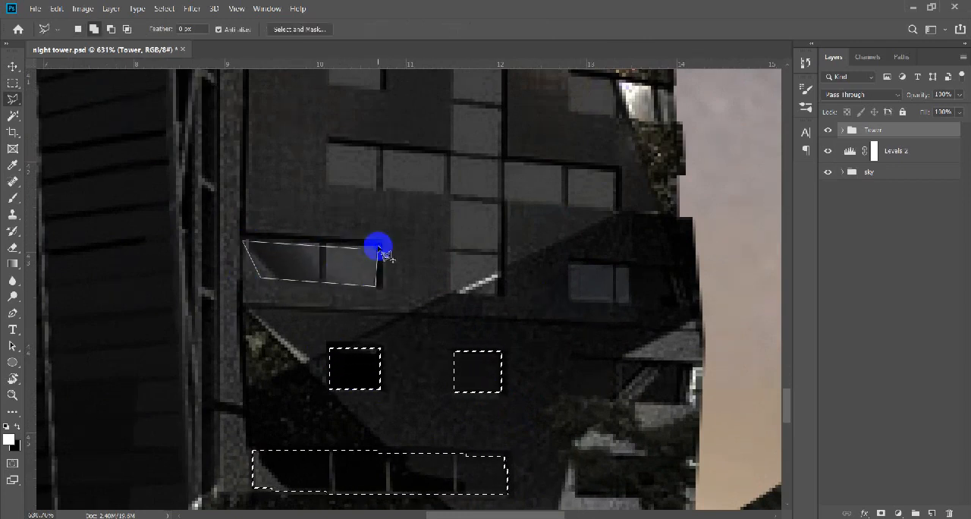
click(378, 249)
scroll(381, 244, up, 5)
click(152, 259)
key(ctrl+z)
scroll(375, 332, down, 4)
Add the wide window in the dark wedge near the tower's outer edge to the selection.
drag(714, 322, 653, 358)
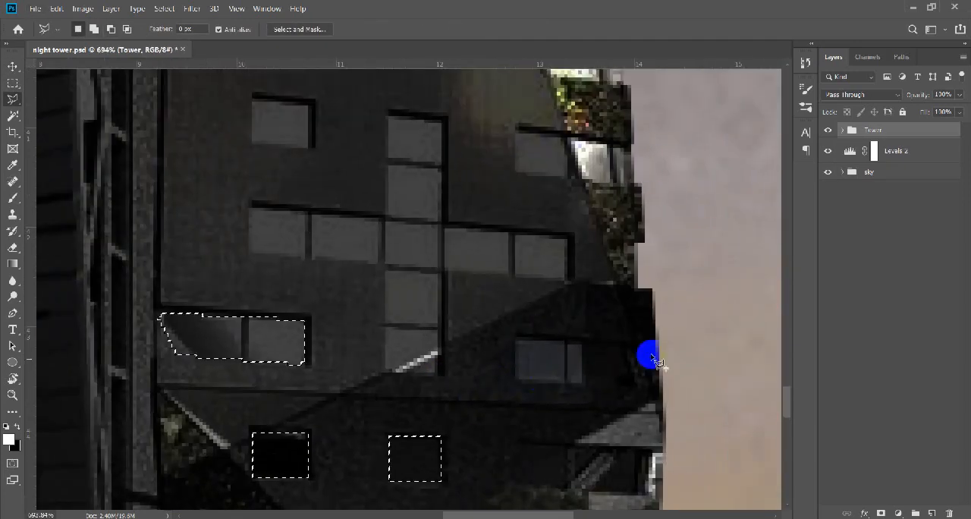
click(517, 381)
double_click(640, 384)
Add the cross-shaped group of windows on the lower facade to the selection.
scroll(591, 381, down, 3)
drag(548, 281, 602, 352)
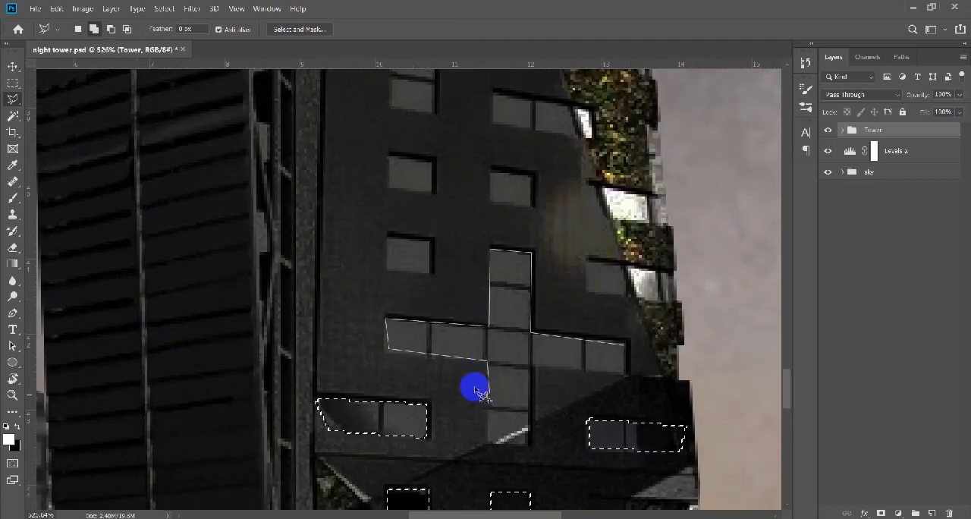
click(532, 367)
double_click(625, 371)
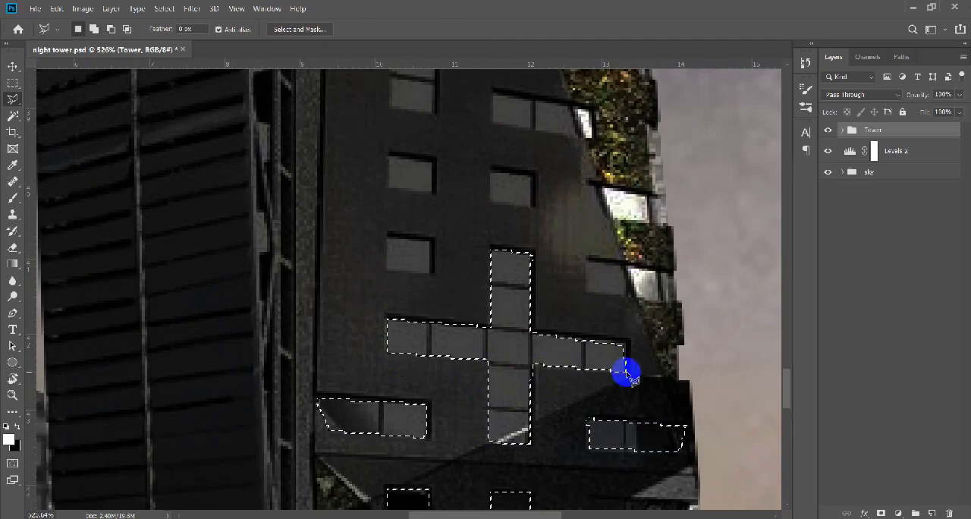
scroll(626, 359, up, 10)
shift+click(620, 322)
click(369, 295)
double_click(527, 364)
Add the three small single windows above the cross-shaped group to the selection.
scroll(480, 327, down, 9)
scroll(479, 327, down, 10)
scroll(479, 303, up, 5)
drag(440, 382, 405, 467)
scroll(366, 382, up, 10)
scroll(367, 382, down, 2)
click(374, 353)
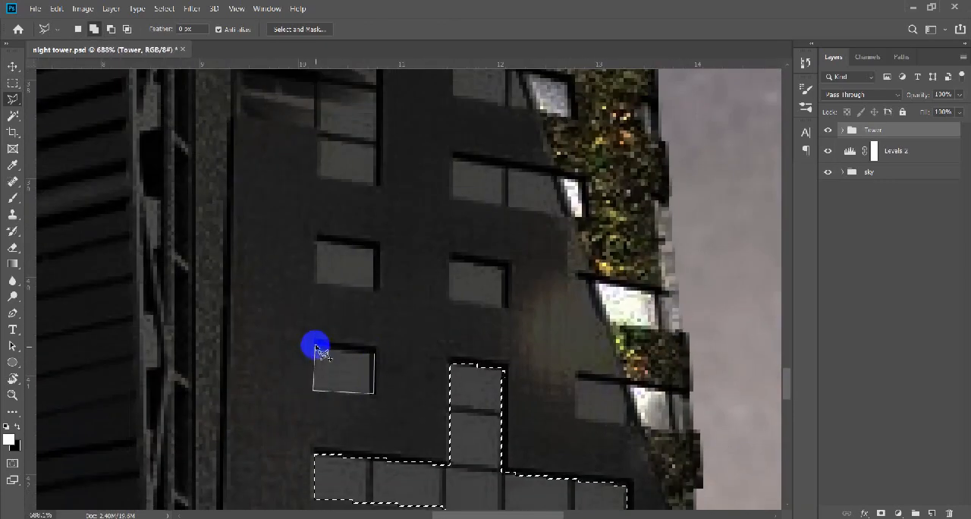
click(316, 349)
scroll(349, 372, up, 3)
click(372, 355)
click(315, 351)
scroll(395, 359, right, 1)
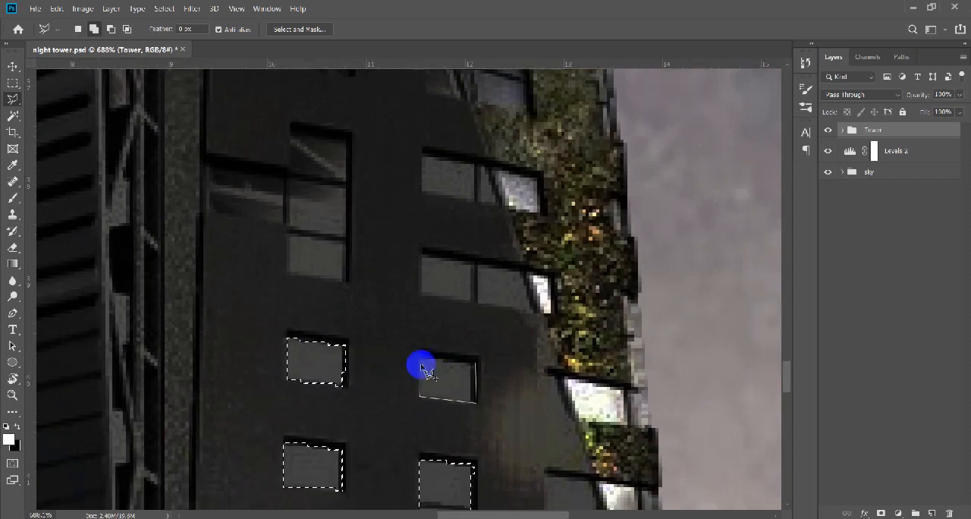
click(422, 368)
Add the window strip with the bright end pane beside the greenery, above the small single windows, to the selection.
scroll(478, 375, up, 3)
click(536, 384)
click(565, 427)
scroll(456, 318, up, 2)
scroll(455, 319, left, 3)
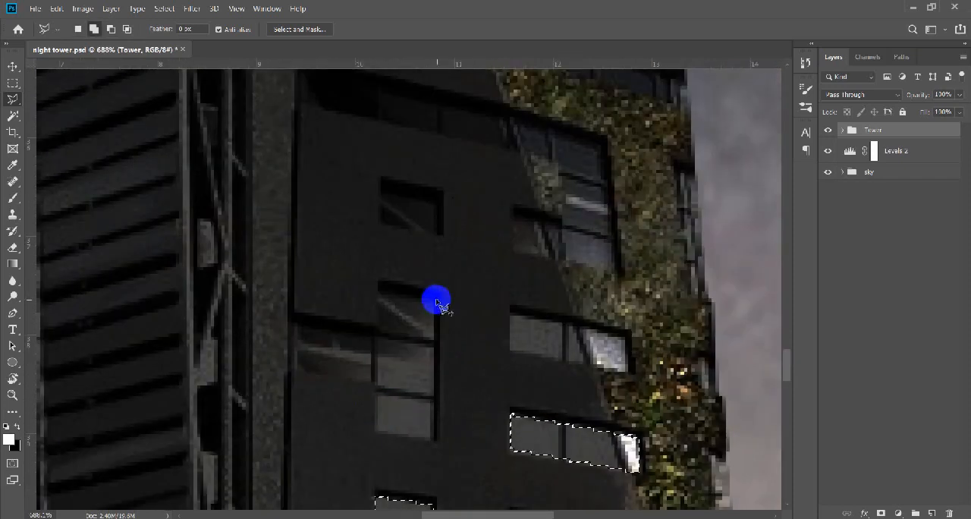
Add the stepped window group beside the vertical frame and the small single window above it to the selection.
click(377, 385)
click(293, 369)
click(295, 320)
click(381, 331)
double_click(382, 290)
scroll(442, 390, up, 4)
double_click(439, 347)
Add the window strip beside the greenery, one row above the strip already selected there, to the selection.
mouse_move(566, 448)
mouse_down()
mouse_move(434, 276)
mouse_move(467, 411)
mouse_move(425, 478)
mouse_up()
shift+click(493, 308)
click(378, 287)
click(379, 321)
double_click(498, 345)
Add the wide window band that crosses the facade and steps down beside the greenery to the selection.
click(345, 428)
click(131, 243)
click(131, 282)
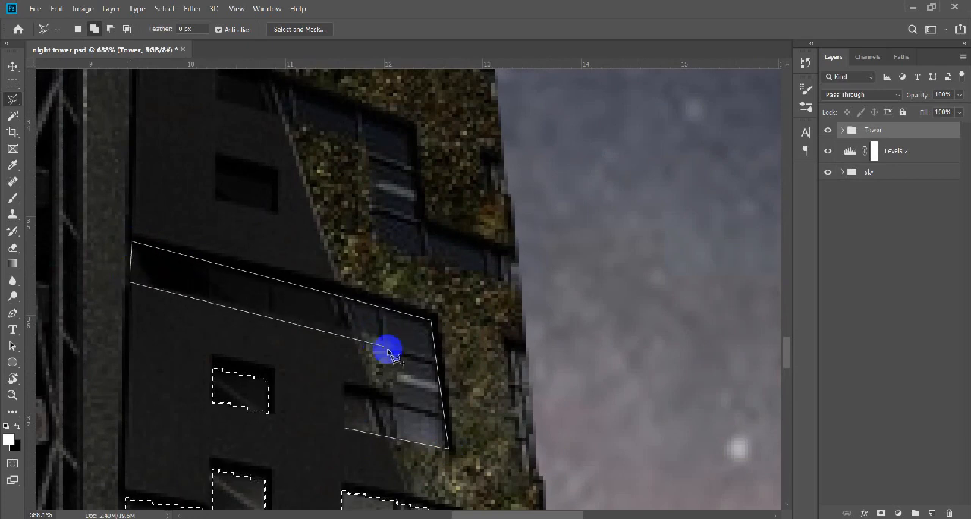
click(394, 403)
double_click(346, 391)
Add the small single dark window just above the wide band to the selection.
drag(367, 334, 366, 486)
scroll(387, 493, up, 1)
shift+click(290, 333)
click(291, 369)
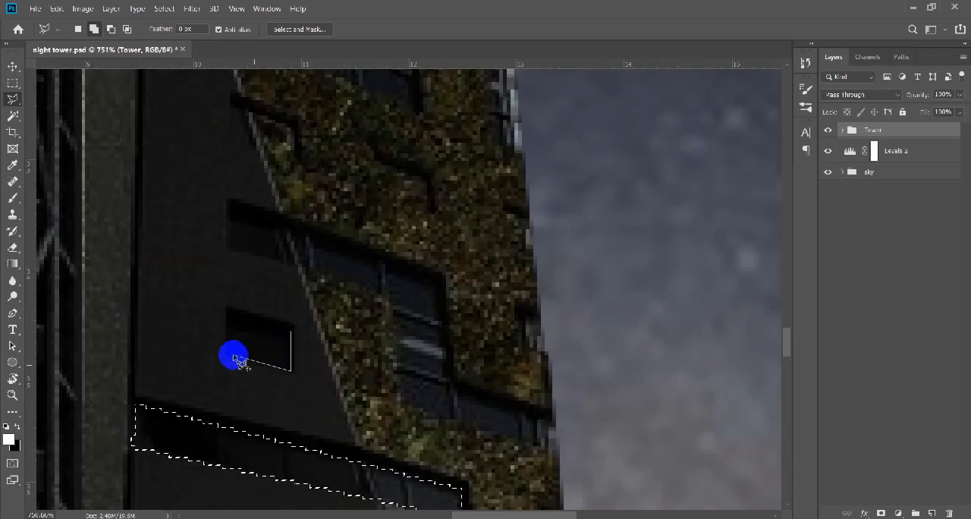
click(232, 355)
double_click(231, 315)
Add the stepped window band that runs from the dark facade down through the greenery to the selection.
drag(295, 371, 280, 286)
shift+click(489, 387)
click(399, 356)
click(390, 253)
click(177, 182)
click(176, 222)
click(345, 278)
click(349, 375)
double_click(488, 421)
Add the L-shaped window group on the planted wall and the small window beside it to the selection.
mouse_move(346, 230)
mouse_down()
mouse_move(365, 412)
mouse_move(394, 432)
mouse_up()
drag(369, 242, 392, 438)
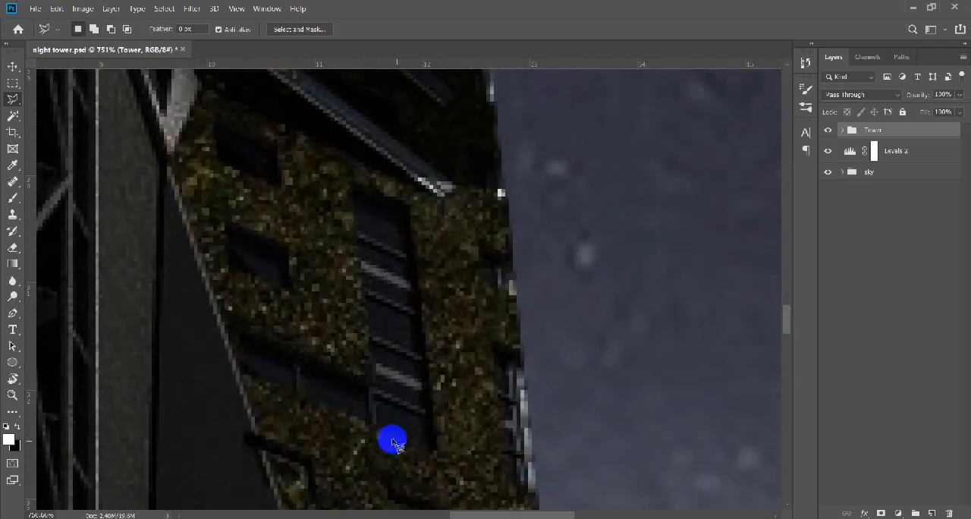
scroll(363, 407, down, 8)
scroll(363, 406, up, 7)
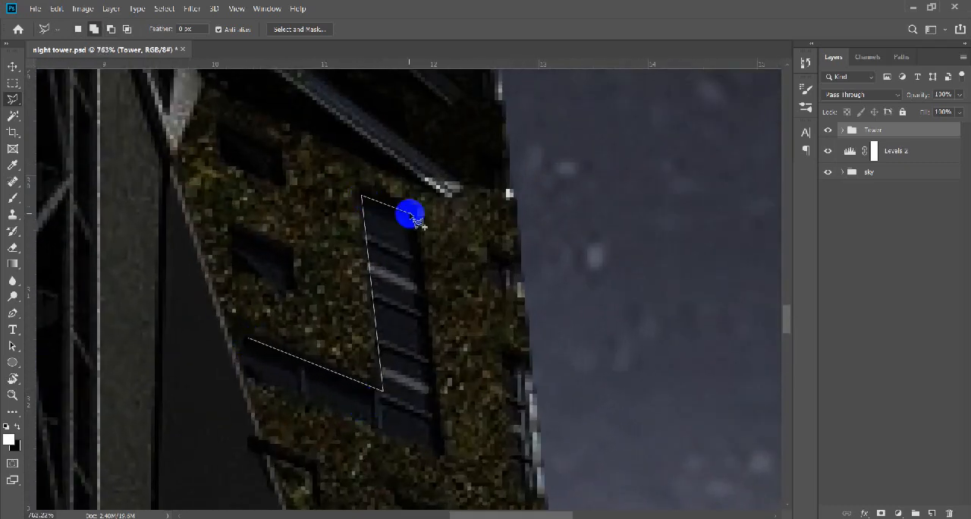
shift+click(292, 253)
click(231, 232)
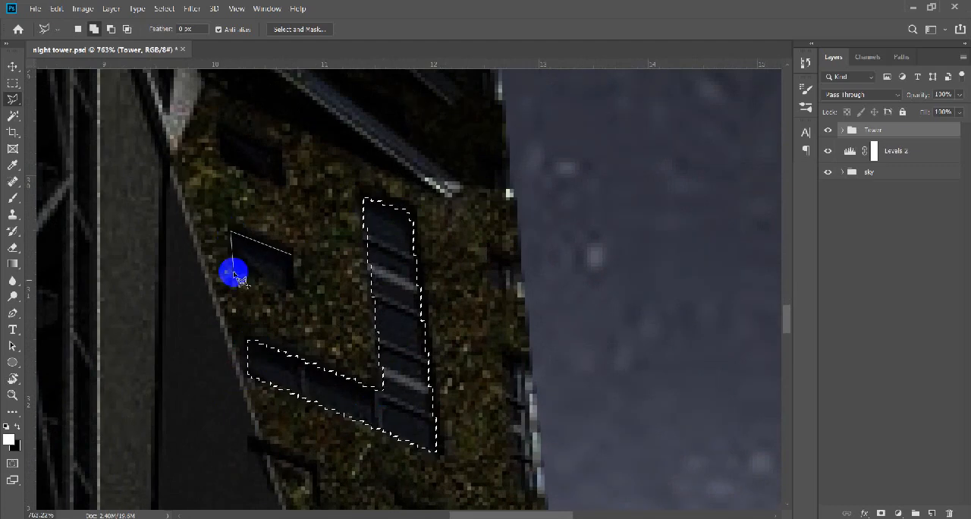
Extend the selection around the lower strip with bright end panes and add the bright window above it.
scroll(296, 362, down, 7)
scroll(336, 446, up, 7)
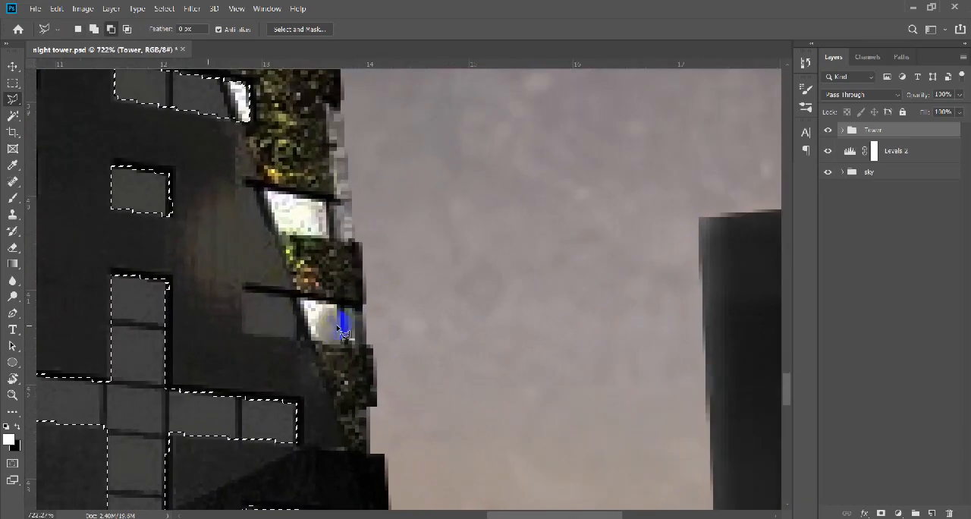
click(296, 334)
drag(280, 195, 408, 369)
scroll(422, 416, down, 7)
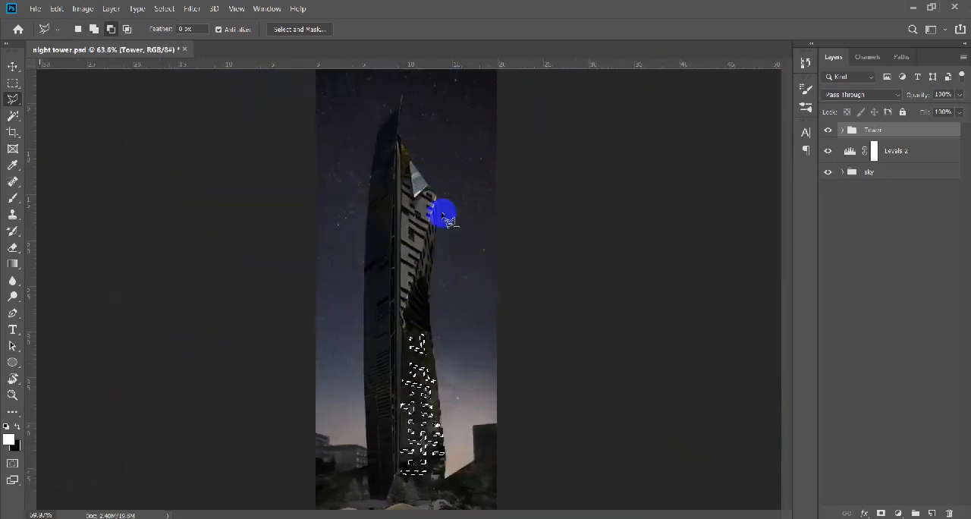
Add the small windows at the narrow lower end of the upper light facade to the selection.
scroll(349, 243, up, 6)
drag(289, 338, 276, 425)
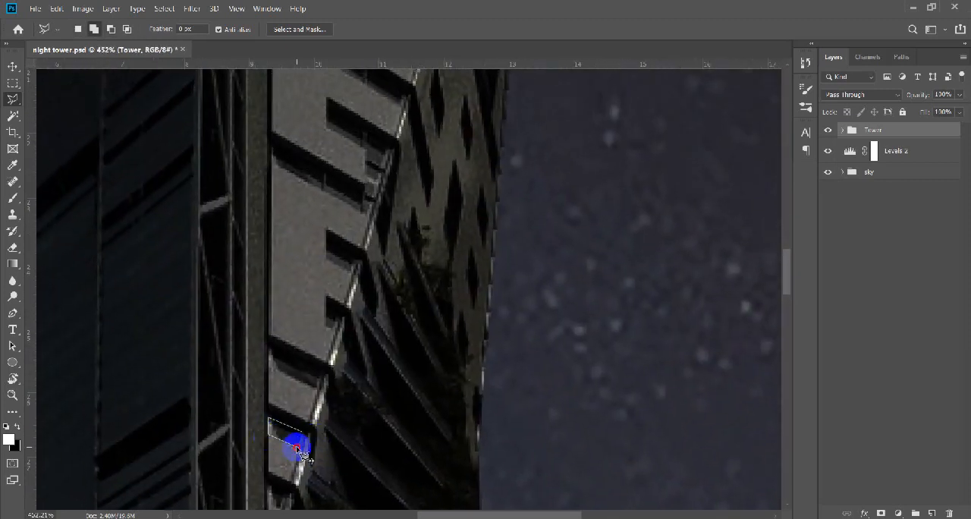
click(303, 433)
drag(274, 354, 271, 429)
drag(327, 381, 305, 444)
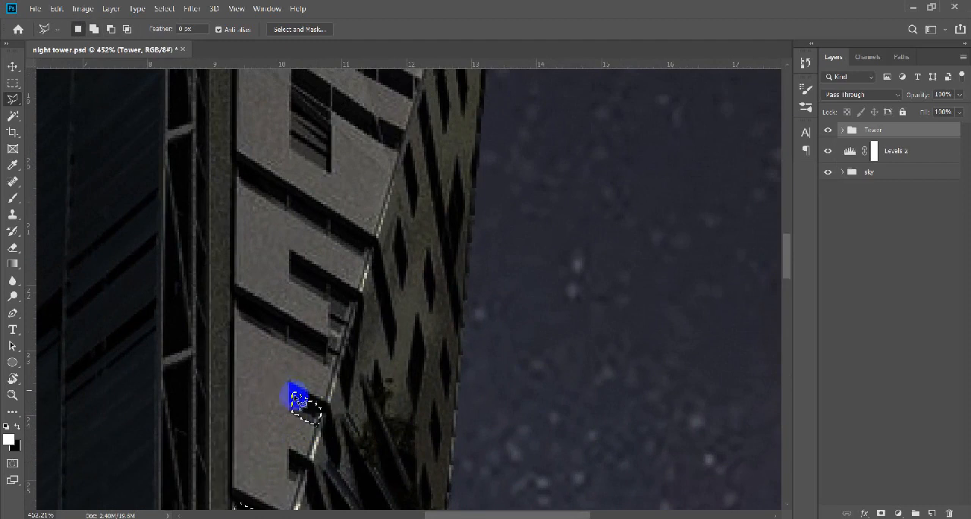
Add the window strip joined to the window above it, and the next full-width strip, to the selection.
scroll(312, 342, up, 1)
scroll(309, 339, up, 2)
shift+click(229, 396)
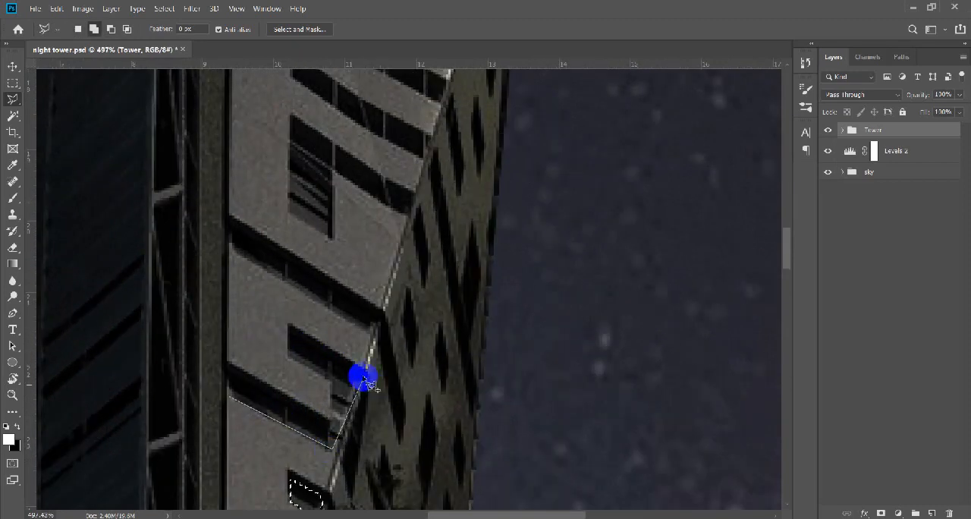
double_click(229, 371)
drag(378, 319, 368, 438)
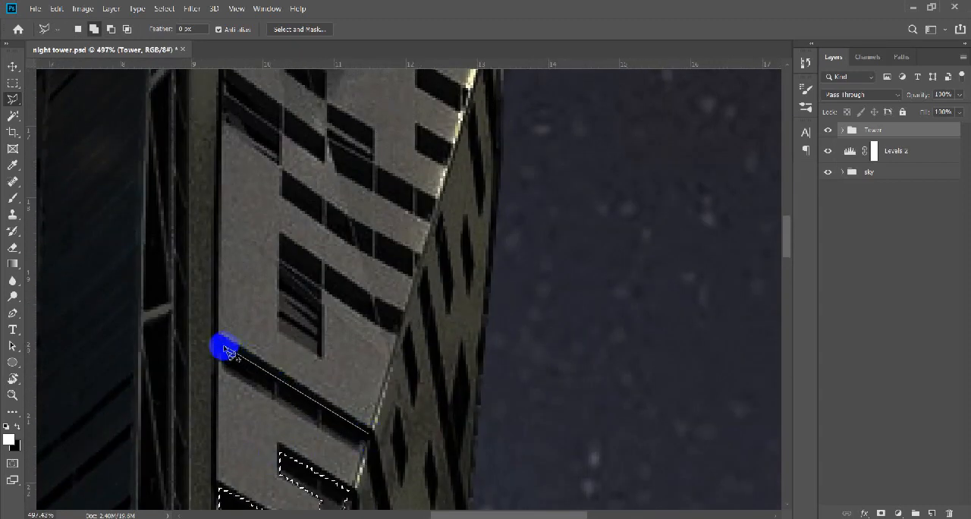
drag(362, 380, 346, 472)
Add the louvred window with its adjoining strip, and the sloping strip above them, to the selection.
shift+click(304, 449)
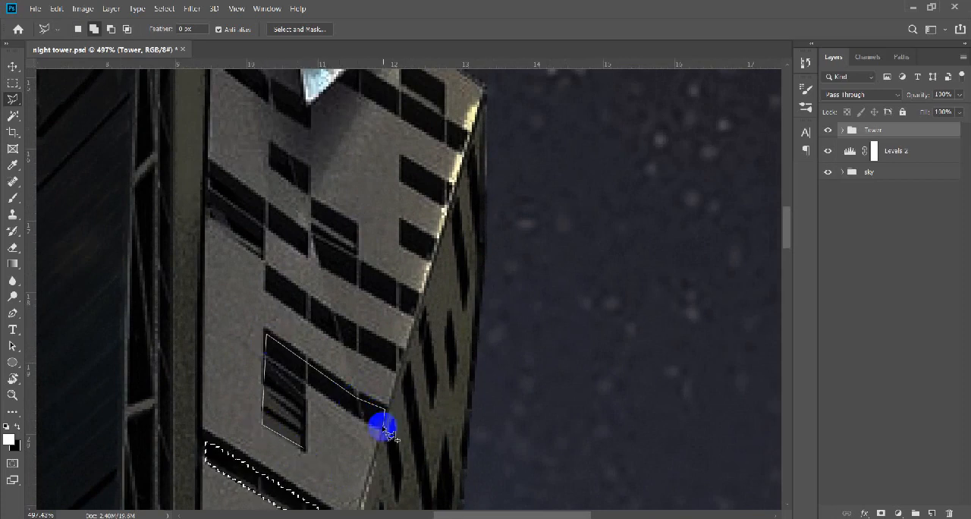
mouse_move(391, 360)
mouse_down()
mouse_move(390, 483)
mouse_move(387, 378)
mouse_move(438, 511)
mouse_up()
scroll(382, 374, up, 4)
click(313, 358)
double_click(405, 404)
Add the full-width band of dark panes with the double-height end window on the upper facade to the selection.
click(271, 321)
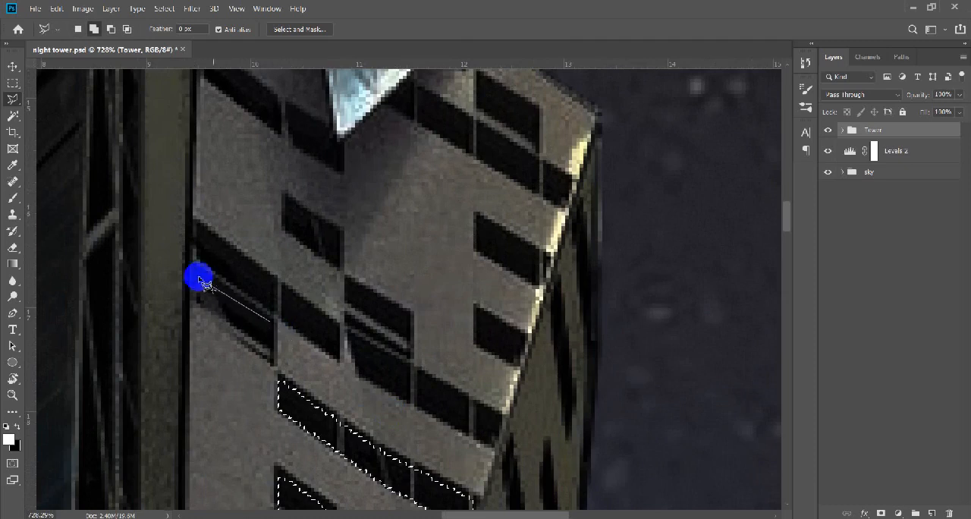
double_click(274, 361)
drag(274, 360, 271, 413)
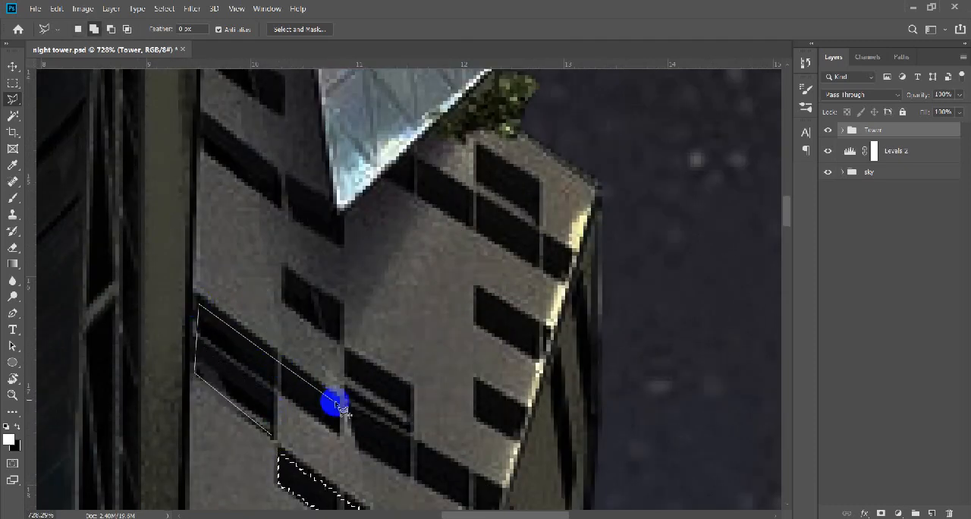
click(338, 404)
click(370, 426)
click(417, 451)
drag(499, 500, 374, 350)
drag(203, 320, 226, 460)
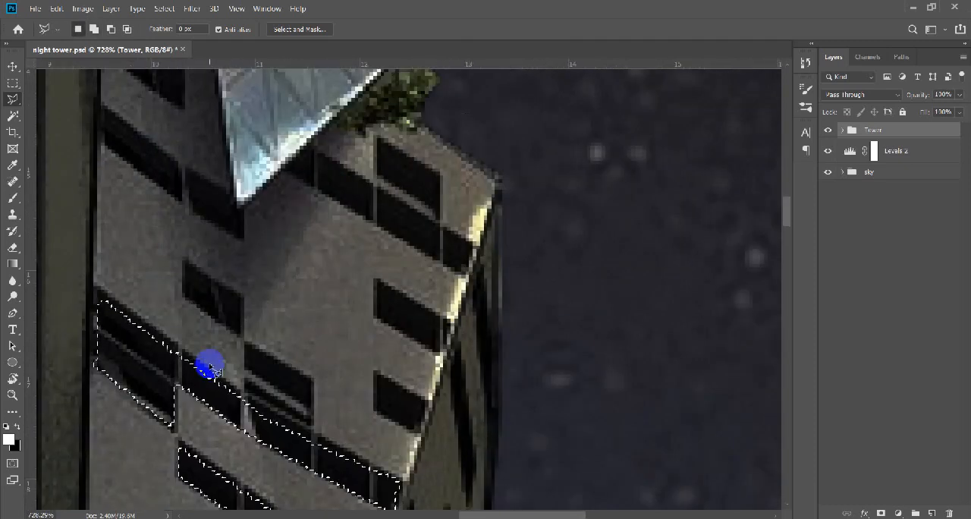
Add the small window below the glass fold's tip and the divided window on top of the band to the selection.
scroll(252, 347, down, 6)
scroll(227, 304, up, 6)
scroll(293, 406, down, 1)
click(283, 395)
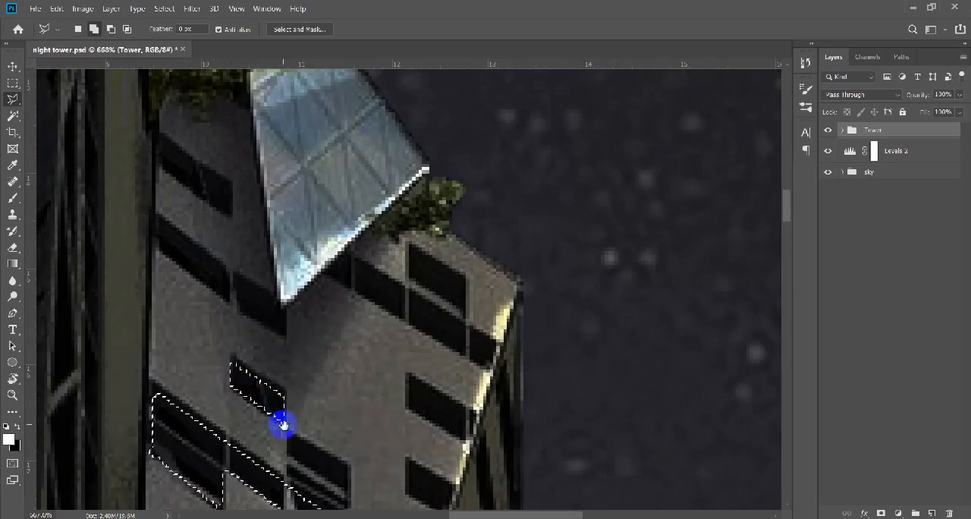
drag(283, 425, 237, 345)
click(301, 449)
click(246, 369)
Add the two single windows near the upper facade's sunlit edge to the selection.
drag(361, 428, 343, 475)
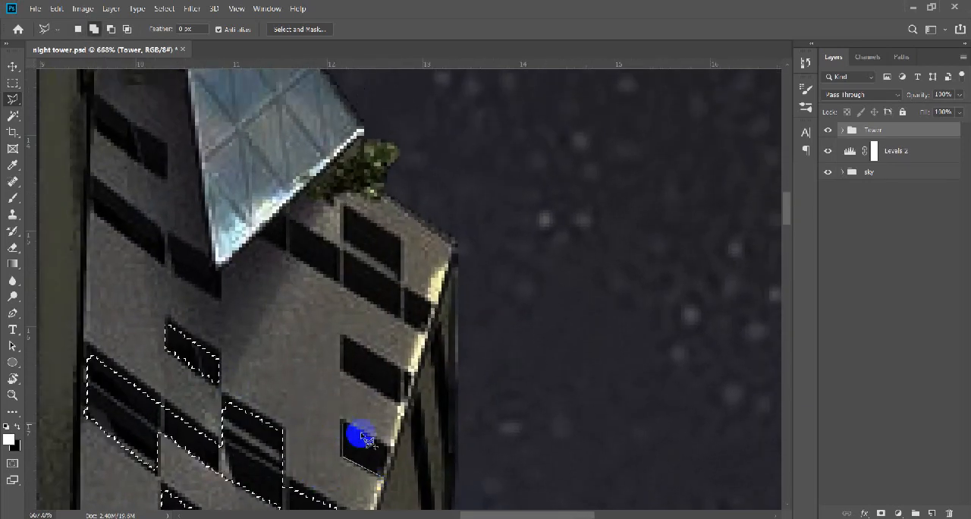
click(381, 475)
drag(387, 430, 395, 469)
click(407, 439)
Add the window strips around the glass fold and the window at the facade's upper corner to the selection.
drag(273, 324, 409, 413)
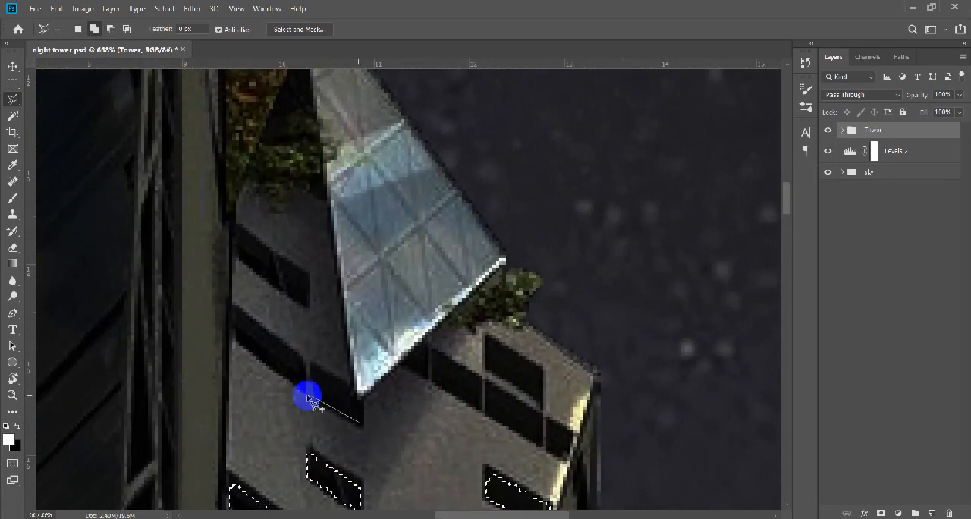
drag(303, 346, 306, 443)
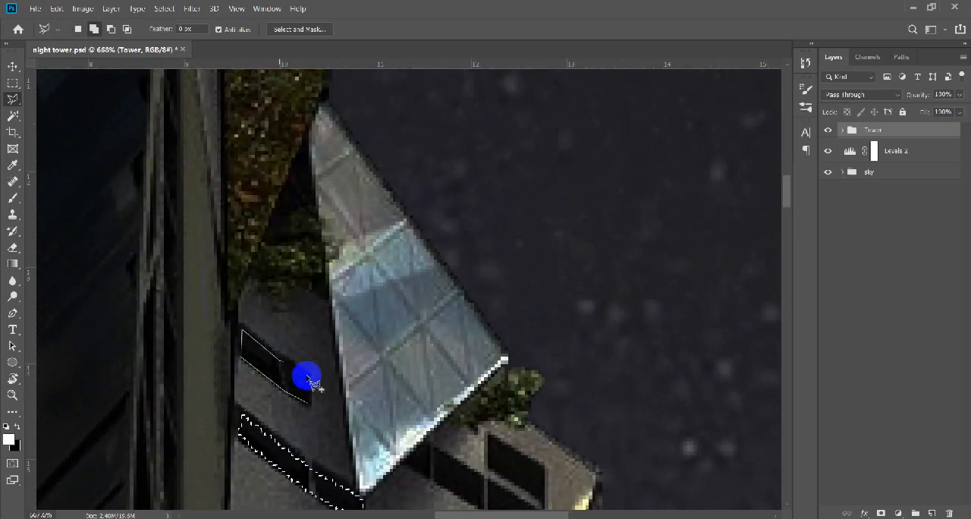
click(311, 372)
click(310, 402)
drag(440, 455, 291, 361)
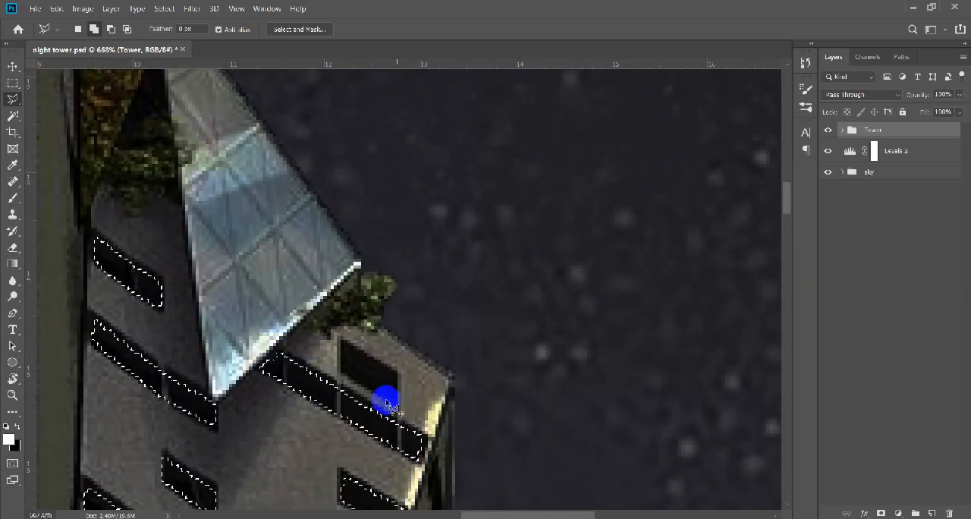
click(395, 375)
Add the two remaining windows beside the trees at the tower's base to the selection.
scroll(472, 377, down, 12)
scroll(441, 380, up, 4)
drag(442, 326, 425, 273)
scroll(415, 404, up, 8)
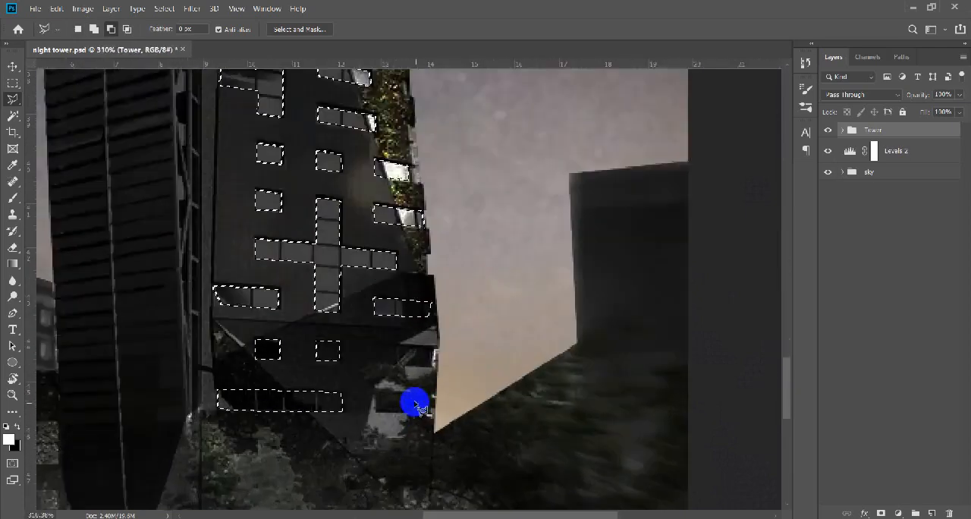
click(449, 324)
click(358, 390)
click(359, 417)
click(444, 420)
click(446, 395)
scroll(321, 382, down, 10)
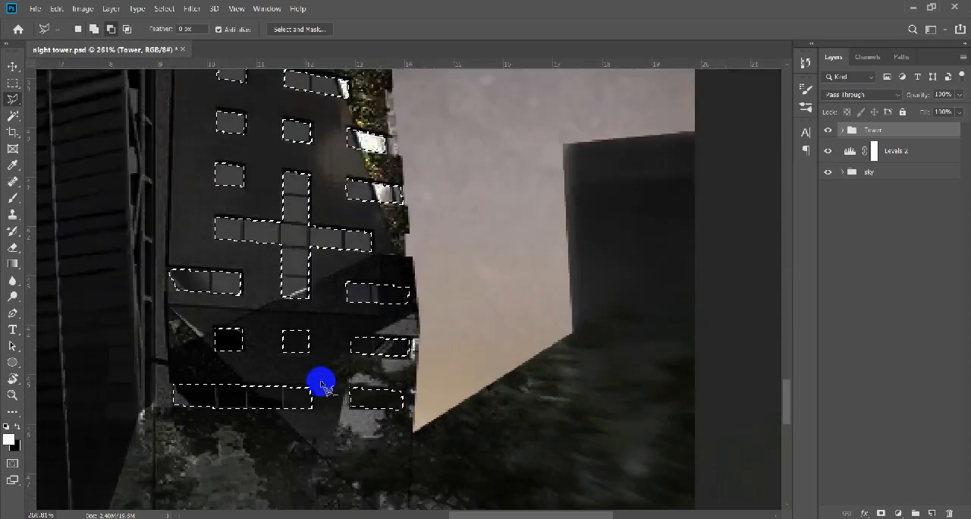
Save the window selection and deselect it.
click(164, 10)
click(230, 271)
click(577, 122)
key(ctrl+d)
key(v)
scroll(425, 417, up, 11)
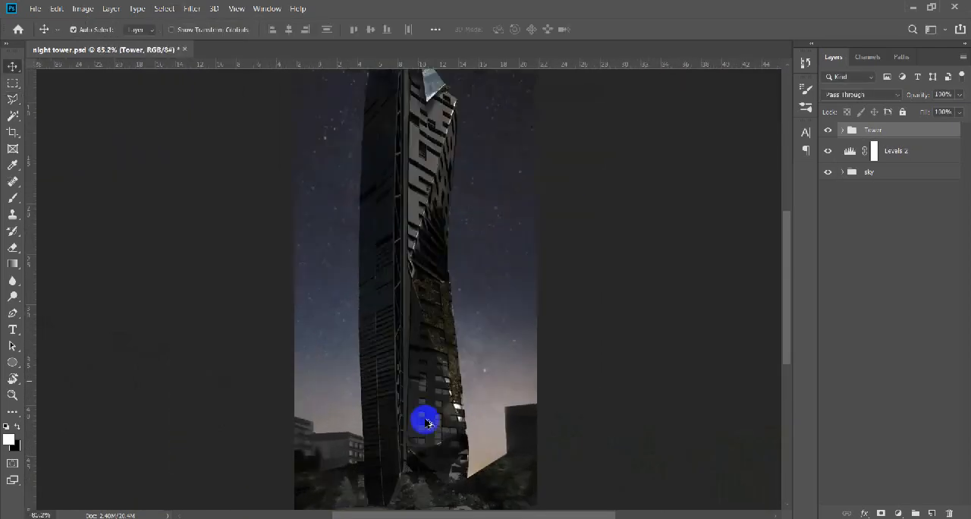
scroll(443, 347, down, 8)
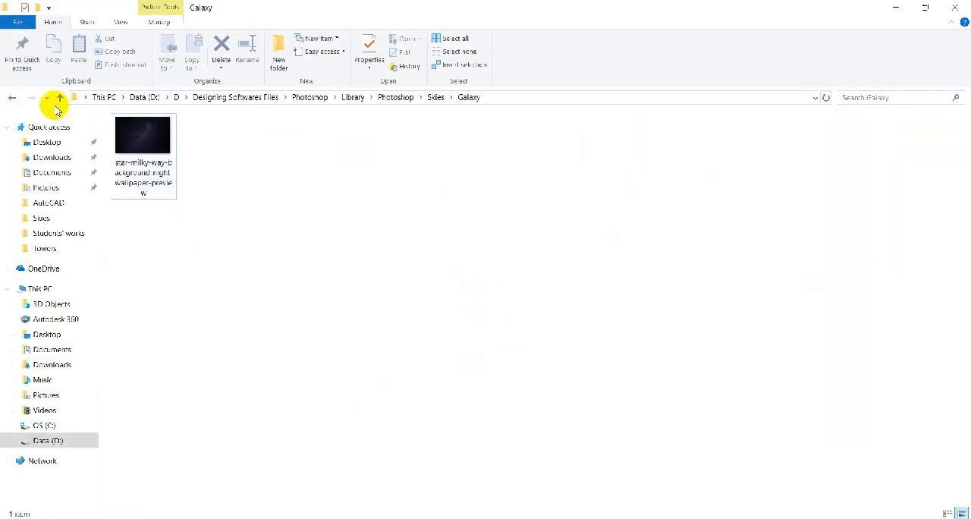
Place the illuminated-offices-through-glass-windows-at-night-1 image from File Explorer's Night windows texture folder into the Photoshop tower document.
click(60, 97)
click(59, 97)
double_click(187, 284)
double_click(174, 241)
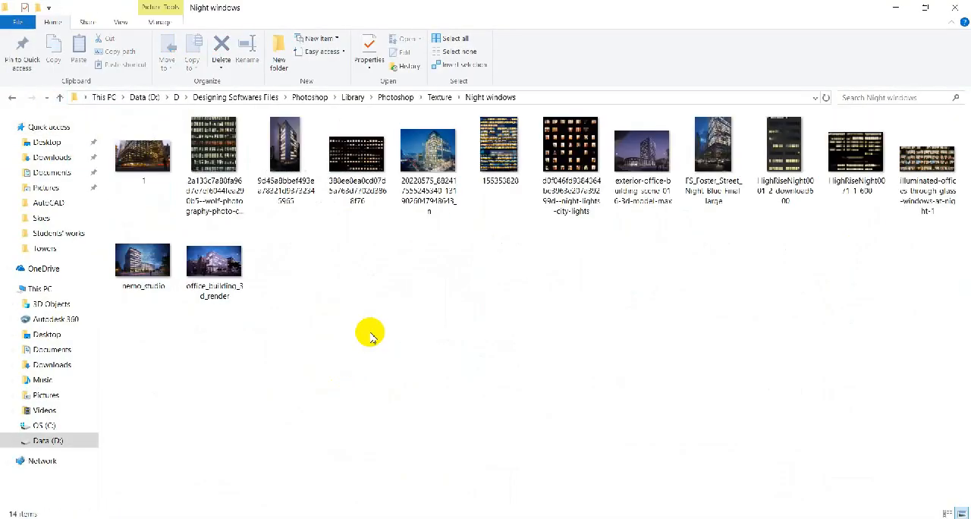
key(alt+Tab)
drag(922, 177, 435, 395)
Set the placed window texture's opacity to 60% and commit its placement.
scroll(435, 394, down, 3)
scroll(434, 394, up, 5)
drag(480, 331, 509, 314)
drag(930, 95, 922, 96)
key(Return)
Duplicate the window texture onto the upper tower and position the original over the lower facade.
drag(449, 311, 434, 150)
drag(454, 311, 459, 368)
scroll(467, 334, up, 4)
drag(476, 297, 471, 327)
Scale and adjust the window texture to fit the lower facade.
key(ctrl+t)
drag(629, 385, 535, 344)
drag(402, 270, 433, 382)
drag(539, 407, 501, 404)
key(Return)
key(ctrl+t)
drag(498, 461, 478, 448)
key(Return)
Duplicate the lit-window texture to cover the lower and middle parts of the tower's facades.
drag(434, 383, 423, 393)
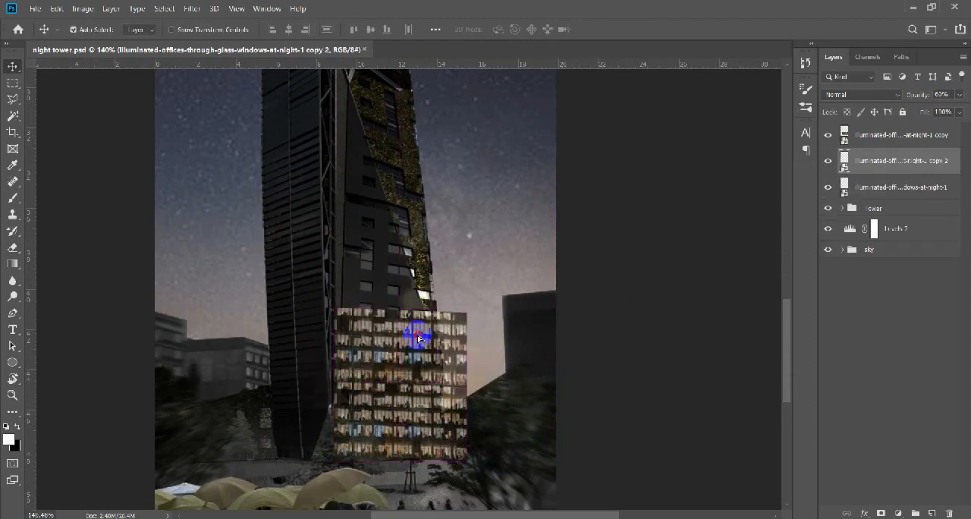
drag(418, 337, 402, 266)
drag(407, 269, 416, 378)
drag(419, 254, 305, 316)
drag(430, 390, 393, 402)
drag(313, 349, 286, 361)
drag(247, 320, 415, 370)
Reshape the newest texture copy with a slight rotation and fit it over the planted wall's outer edge.
scroll(425, 357, up, 2)
key(ctrl+t)
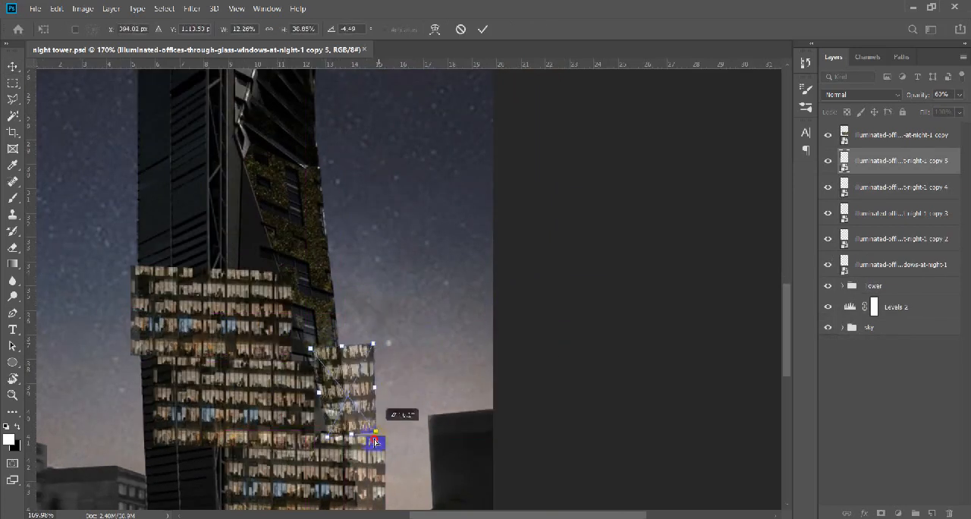
key(Return)
drag(381, 375, 394, 411)
Add two more texture copies up the tapering planted wall, adjusting each one to the wall's slant.
drag(393, 416, 368, 325)
key(ctrl+t)
drag(364, 392, 364, 391)
key(Return)
drag(349, 338, 318, 262)
key(ctrl+t)
drag(345, 297, 340, 302)
key(Return)
Move, scale and rotate the upper texture copy to follow the sloping windows of the upper facade.
drag(335, 205, 363, 387)
scroll(363, 387, down, 5)
drag(408, 297, 416, 326)
key(ctrl+t)
drag(506, 389, 436, 353)
drag(414, 326, 449, 240)
key(Return)
Duplicate the rotated texture down the upper facade until its windows are covered.
drag(387, 214, 382, 270)
drag(389, 276, 375, 371)
scroll(375, 371, down, 8)
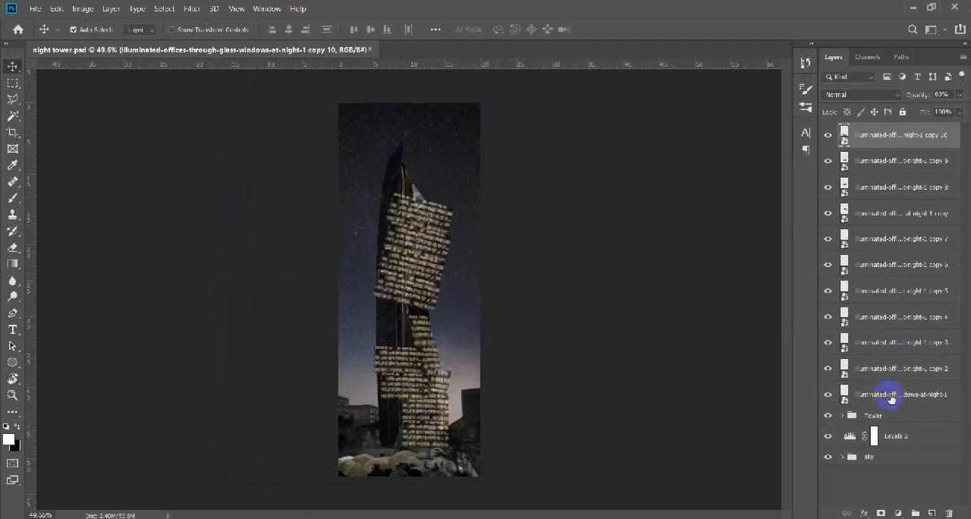
Try to merge all the lit-window texture layers into one.
shift+click(892, 397)
key(ctrl+e)
scroll(472, 301, up, 2)
key(ctrl+z)
Merge all the lit-window texture layers and mask the merged layer with the saved window selection.
shift+click(918, 394)
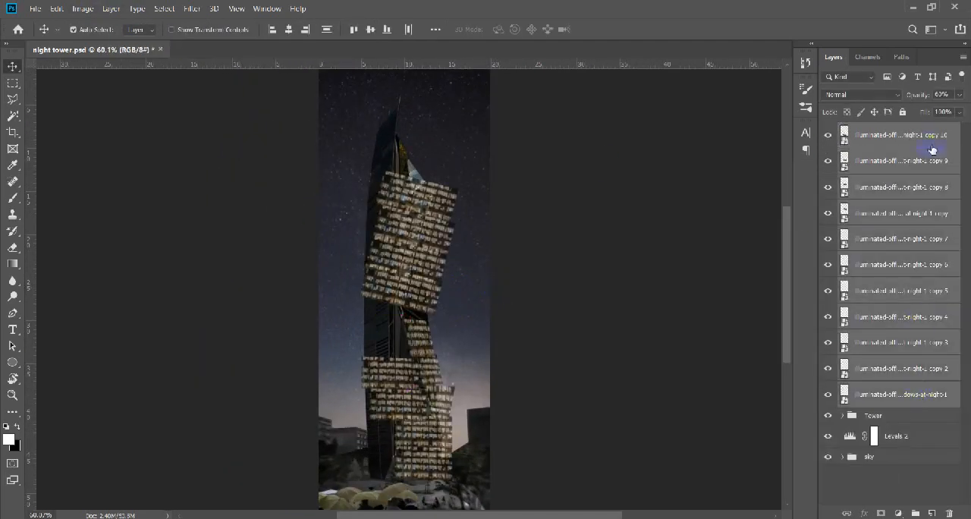
key(ctrl+e)
click(164, 8)
click(182, 271)
click(582, 131)
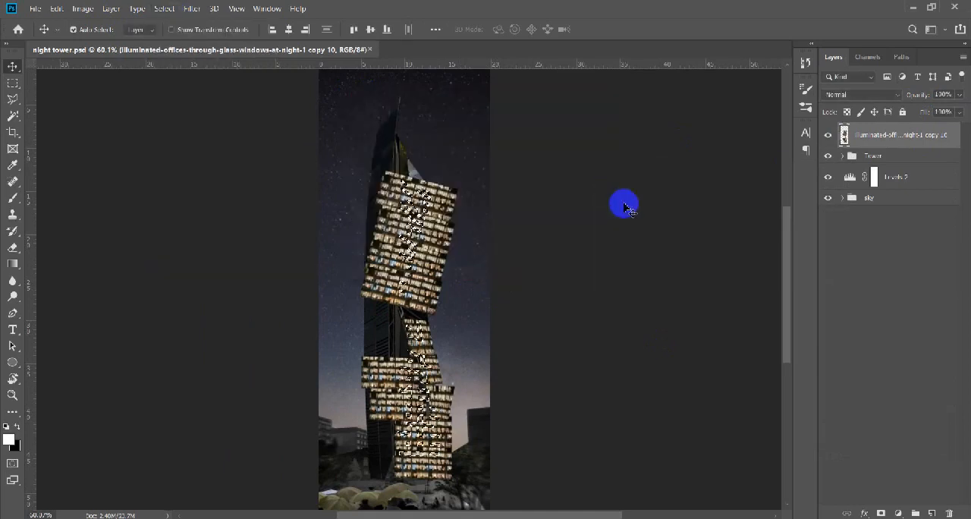
click(882, 513)
scroll(416, 451, up, 13)
scroll(418, 418, down, 16)
scroll(418, 417, up, 3)
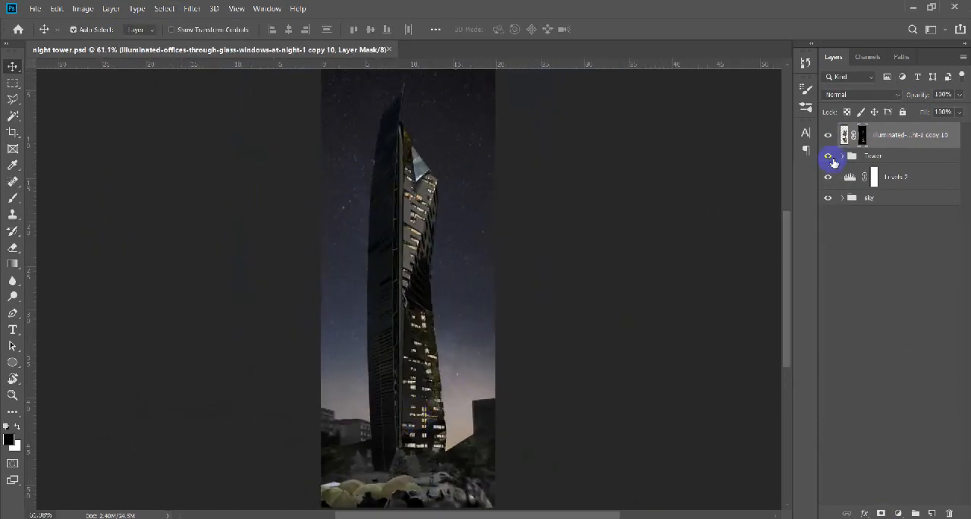
Outline the lower planted wall with the Polygonal Lasso, working on the original tower image layer in the Tower group.
click(842, 156)
click(830, 202)
click(872, 280)
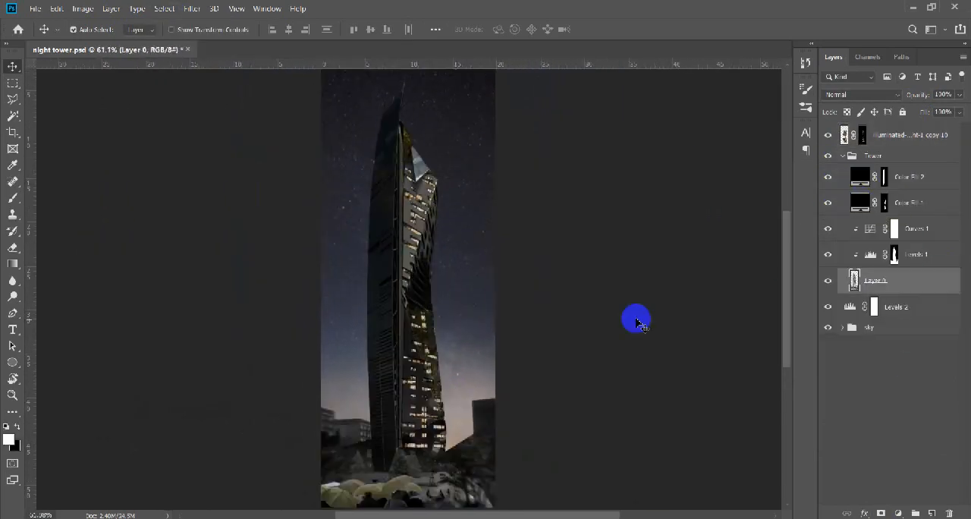
key(l)
scroll(445, 433, up, 8)
drag(371, 265, 393, 381)
click(337, 167)
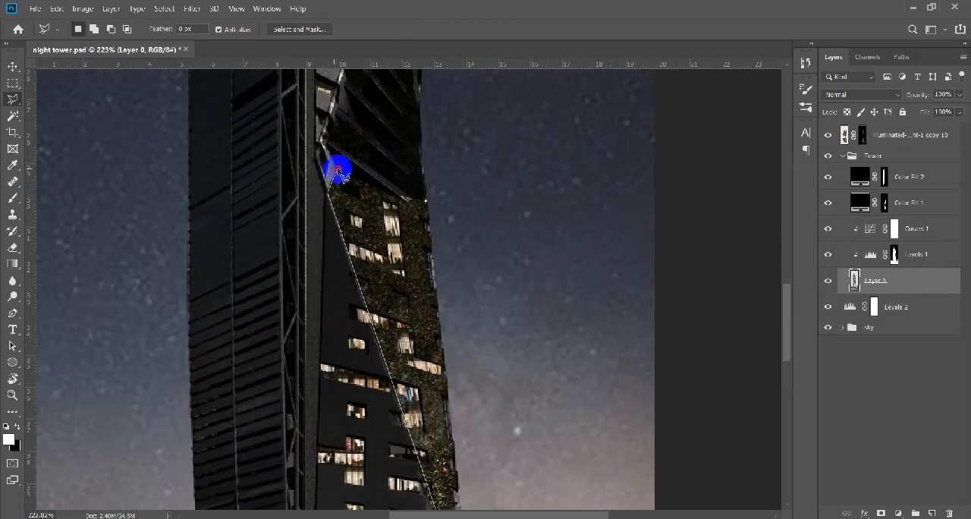
click(425, 198)
drag(464, 449, 414, 325)
click(416, 470)
Add the upper window facade, including its glass peak, to the lasso selection.
drag(307, 114, 349, 342)
scroll(349, 342, down, 4)
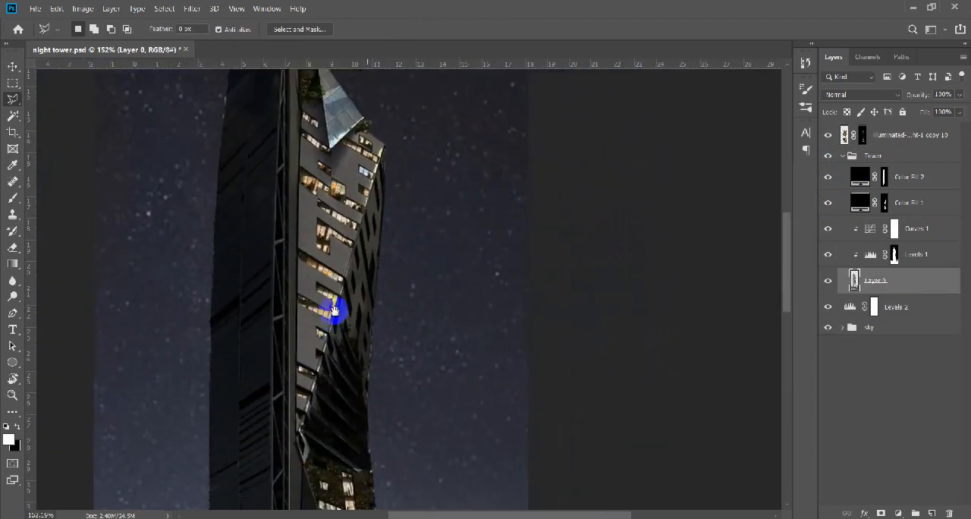
drag(336, 310, 328, 333)
drag(360, 144, 370, 225)
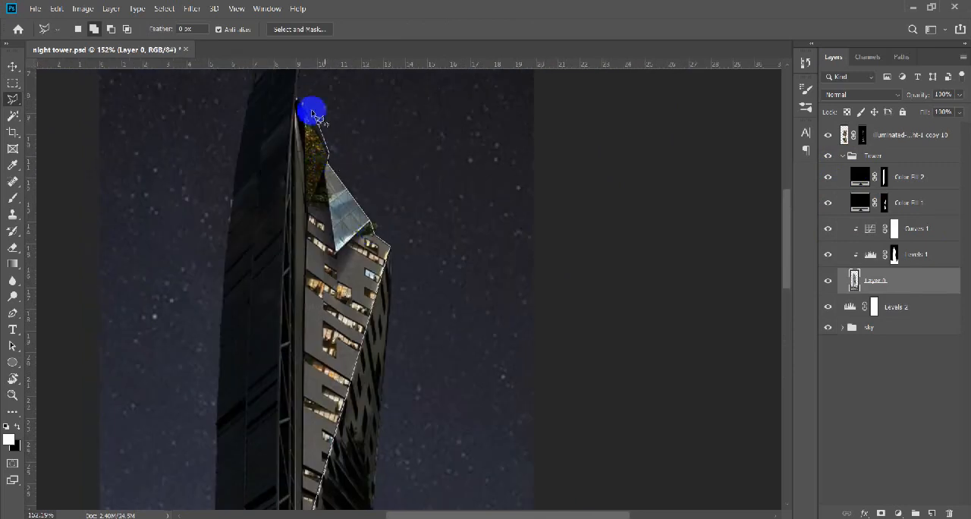
drag(309, 418, 277, 270)
click(273, 372)
Cover the selected facades with a black Solid Color fill layer at 70% opacity.
scroll(308, 347, down, 12)
click(898, 513)
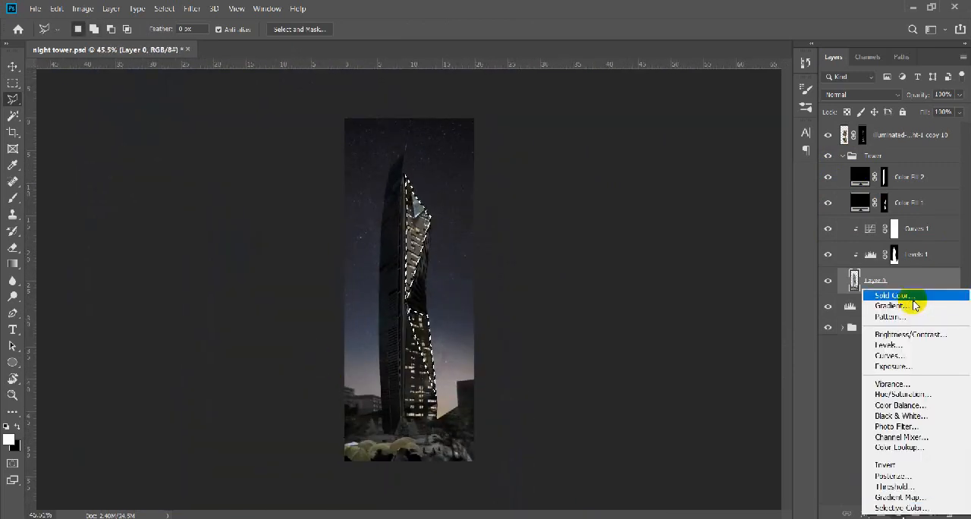
click(912, 295)
click(937, 216)
drag(937, 216, 898, 243)
scroll(423, 331, up, 5)
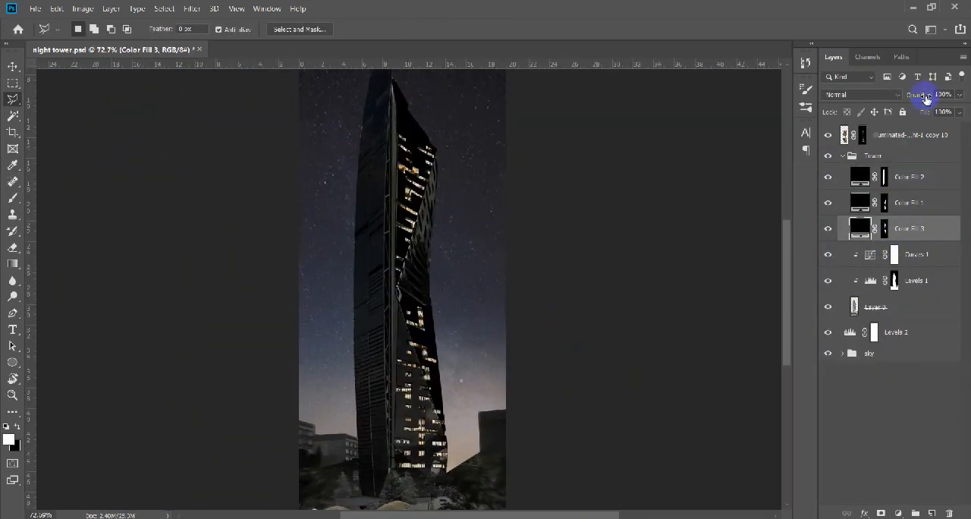
key(v)
scroll(433, 271, down, 4)
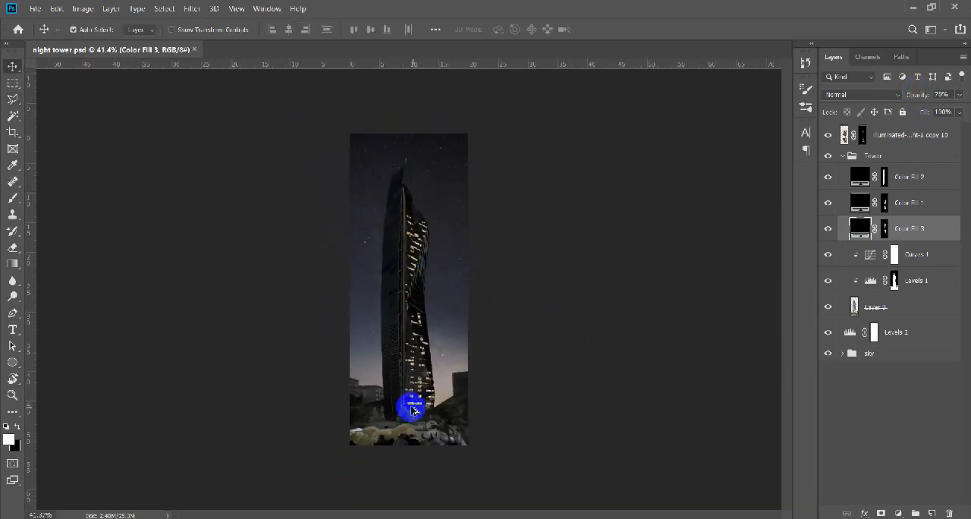
Start a lasso outline on the original tower image along the dark building, the treeline and the tower's base.
scroll(433, 364, up, 4)
drag(446, 347, 443, 379)
click(932, 308)
key(l)
scroll(508, 351, up, 12)
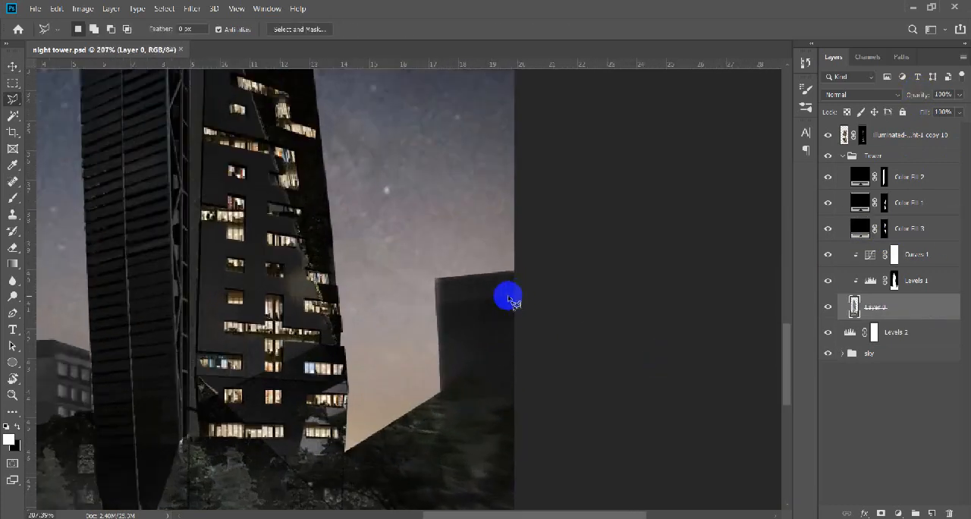
click(521, 266)
click(427, 266)
click(403, 278)
click(395, 362)
drag(368, 428, 524, 232)
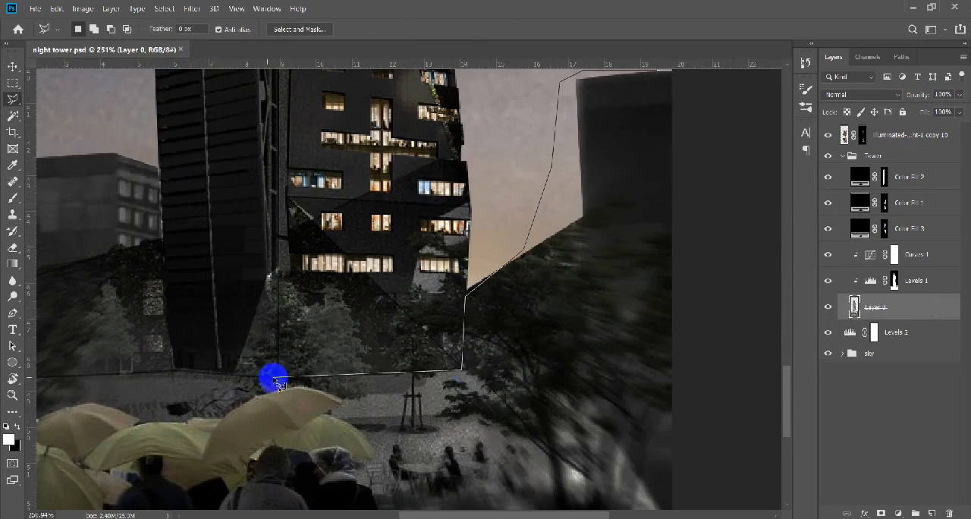
click(274, 378)
Continue the lasso outline around the neighbouring buildings and the foreground plaza, and close the selection.
drag(187, 360, 610, 391)
click(598, 395)
click(520, 139)
click(321, 97)
drag(334, 456, 303, 125)
drag(759, 304, 77, 414)
click(551, 356)
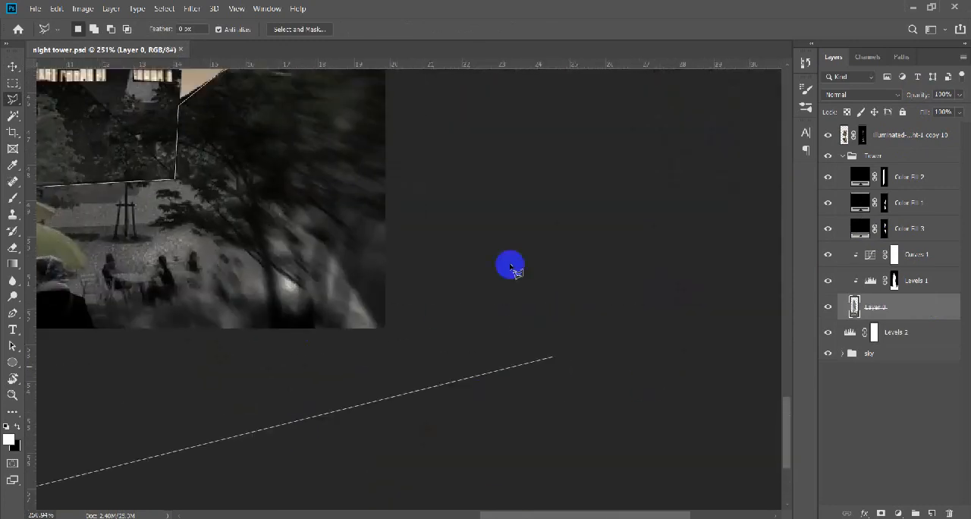
drag(516, 194, 630, 505)
click(512, 188)
Darken the selected surroundings with a Levels adjustment, lowering the output white level to 198, and save the document.
scroll(615, 332, down, 8)
click(898, 514)
click(911, 349)
drag(796, 358, 765, 359)
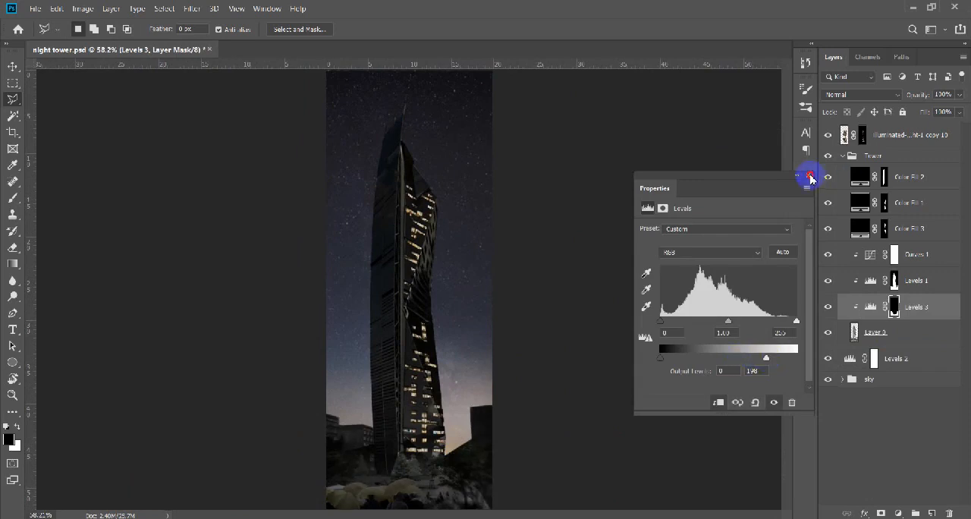
click(809, 176)
key(v)
key(ctrl+s)
Add an Outer Glow effect to the merged lit-window layer.
scroll(515, 335, down, 5)
scroll(448, 366, up, 8)
drag(445, 365, 459, 348)
scroll(458, 348, up, 2)
click(854, 138)
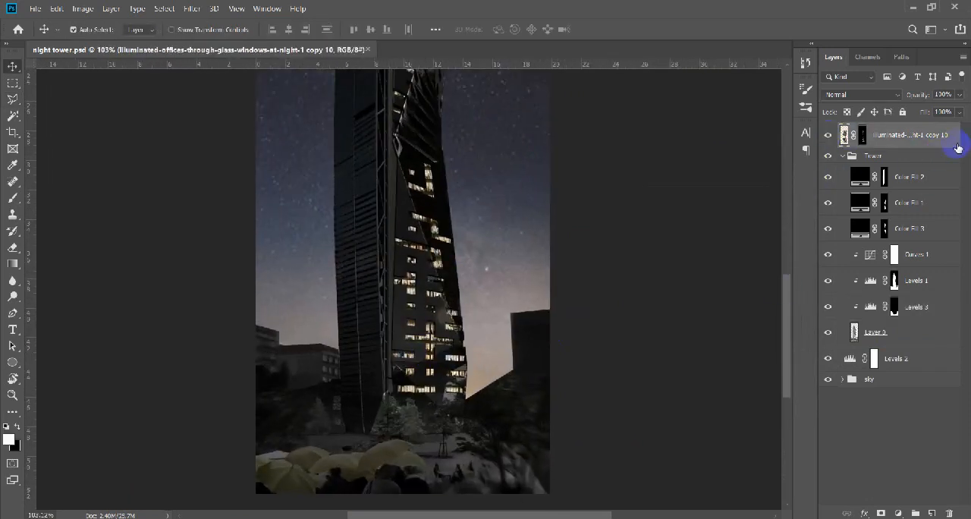
double_click(958, 148)
click(596, 329)
Adjust the Outer Glow's opacity and spread, set its size to 27 px, and apply the effect.
drag(788, 168, 778, 171)
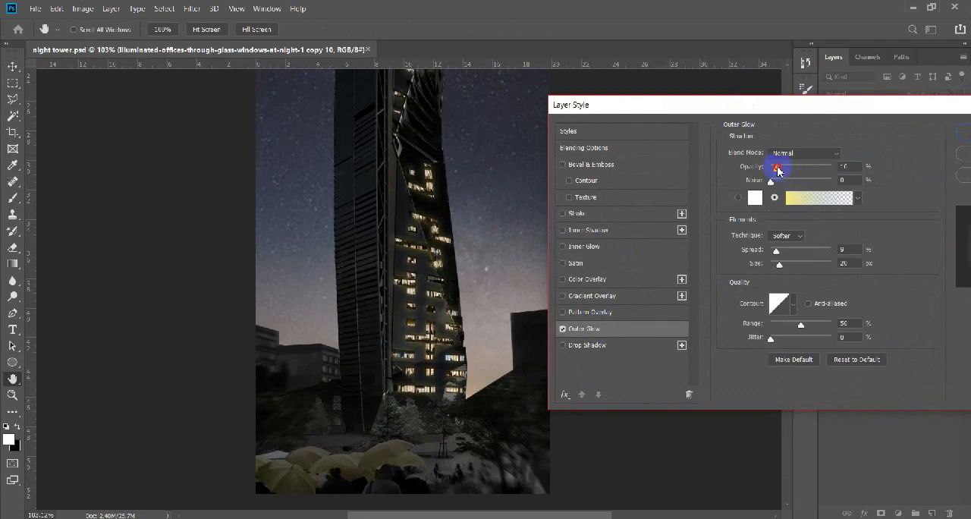
click(802, 169)
drag(781, 266, 782, 268)
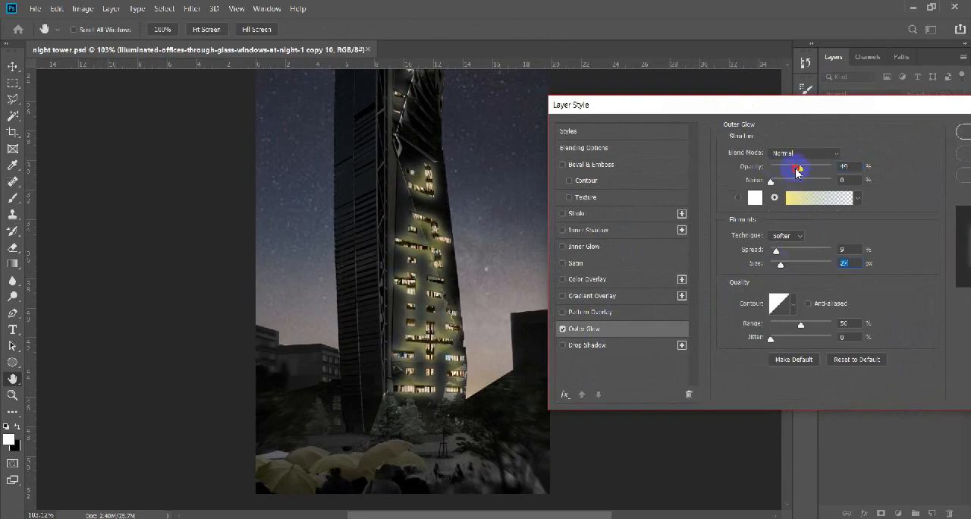
drag(799, 169, 777, 171)
click(788, 158)
click(774, 256)
click(895, 135)
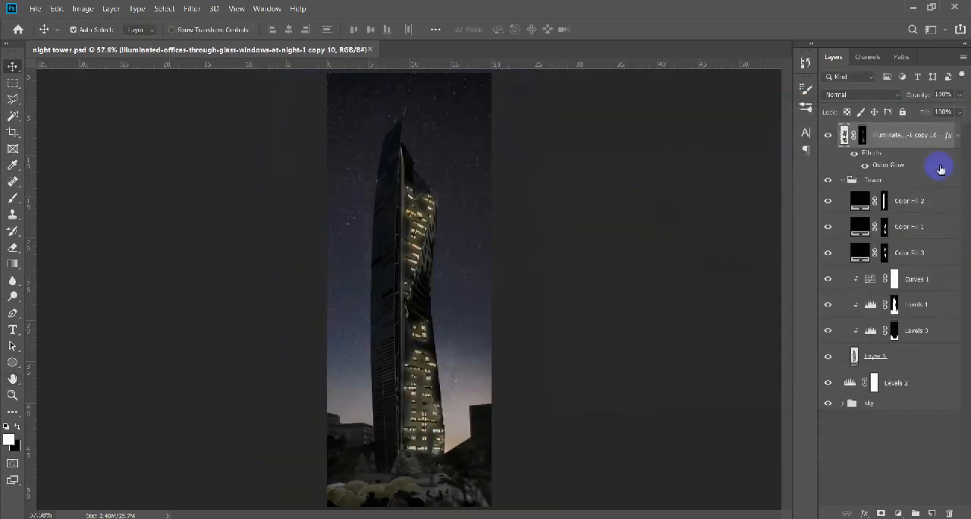
Reopen the lit-window layer's effect and weaken its Outer Glow.
double_click(941, 167)
click(717, 158)
click(712, 169)
drag(699, 173, 702, 175)
click(935, 144)
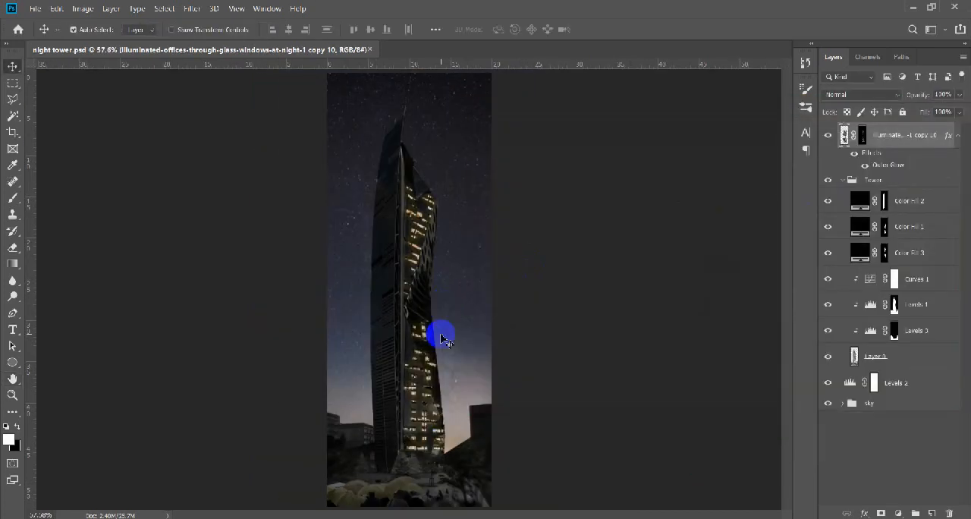
scroll(429, 446, up, 10)
drag(436, 440, 500, 381)
scroll(411, 297, down, 8)
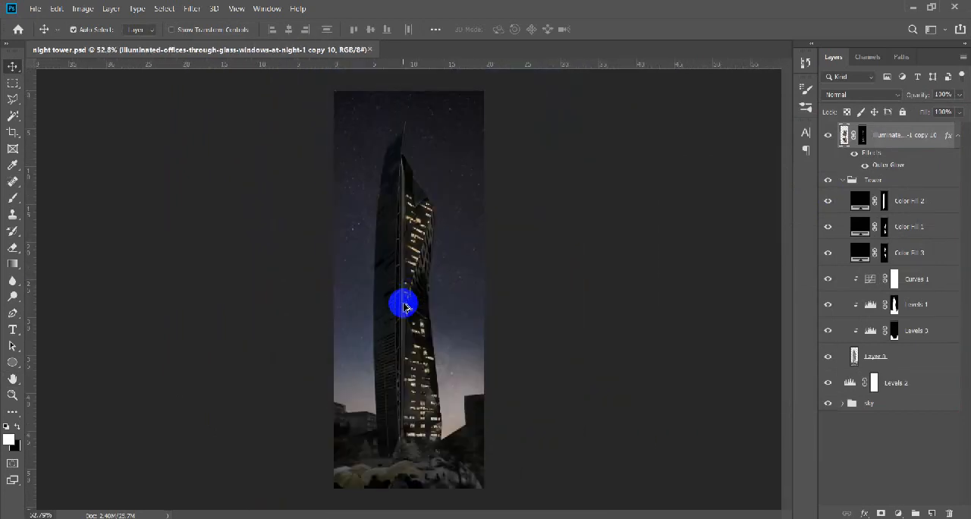
Rasterize the lowest sky image and darken its horizon glow with the Burn tool.
scroll(381, 306, up, 5)
drag(382, 307, 389, 257)
scroll(500, 282, down, 5)
click(451, 262)
click(827, 450)
click(828, 450)
right_click(13, 297)
click(46, 312)
right_click(906, 451)
click(793, 212)
mouse_move(493, 410)
mouse_down()
mouse_move(369, 425)
mouse_move(531, 317)
mouse_up()
key(v)
scroll(435, 367, down, 4)
scroll(435, 374, up, 3)
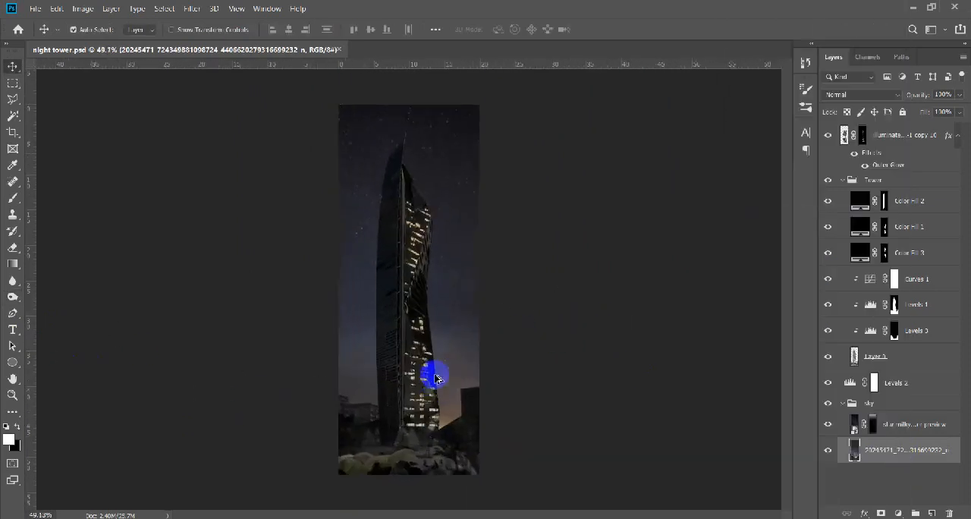
Burn the dark background building and nearby surroundings on the original tower image layer.
scroll(436, 377, up, 3)
click(910, 356)
key(o)
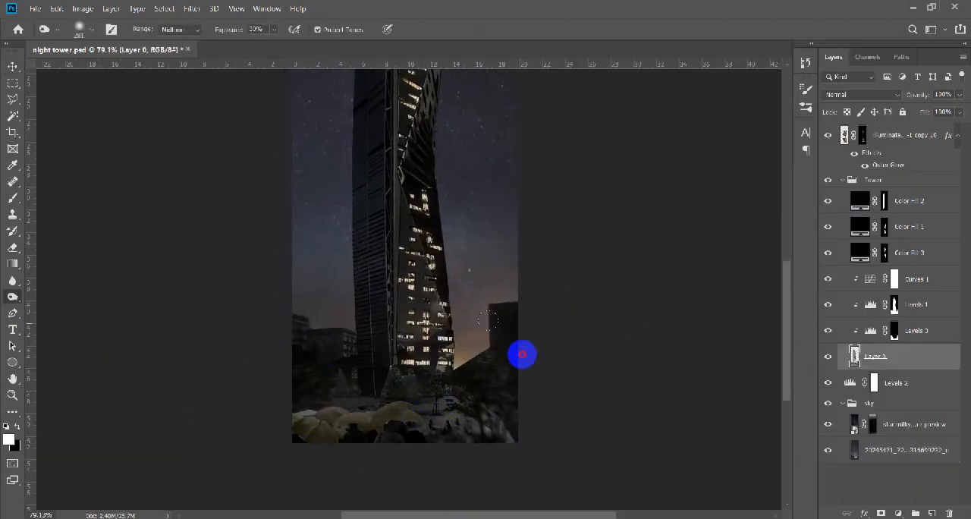
key(v)
scroll(430, 407, down, 4)
scroll(433, 433, up, 4)
scroll(432, 436, down, 3)
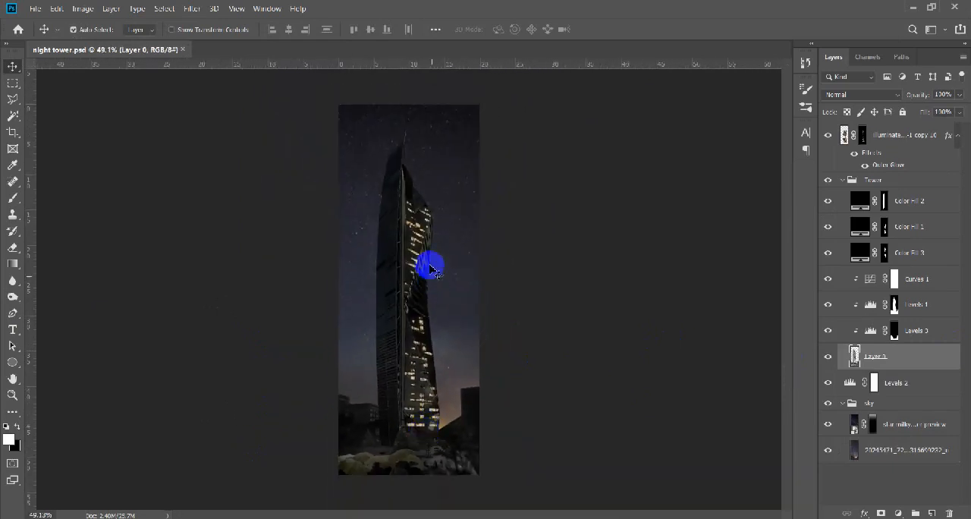
scroll(429, 443, up, 3)
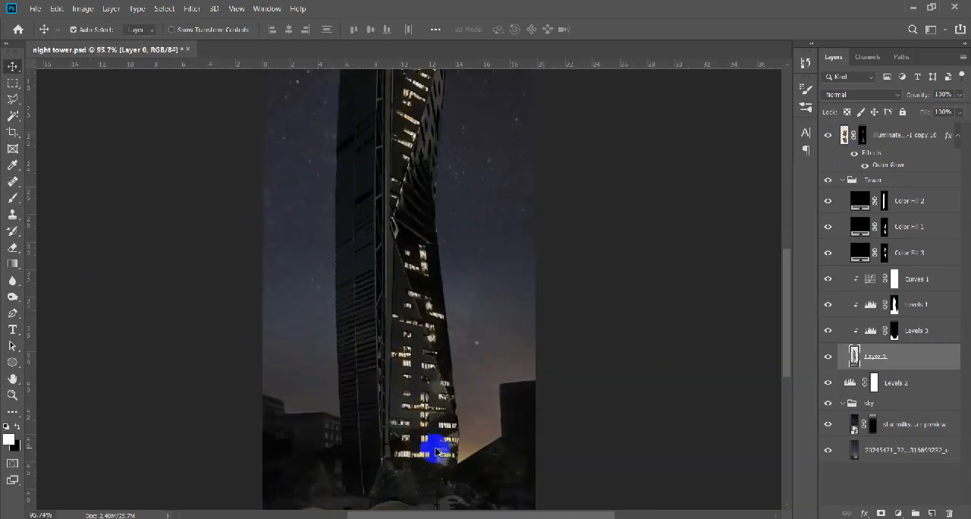
Duplicate the glowing lit-window layer to intensify the tower's window lights.
click(911, 135)
key(ctrl+j)
scroll(444, 260, down, 3)
scroll(440, 175, up, 2)
scroll(437, 163, up, 1)
drag(449, 410, 427, 255)
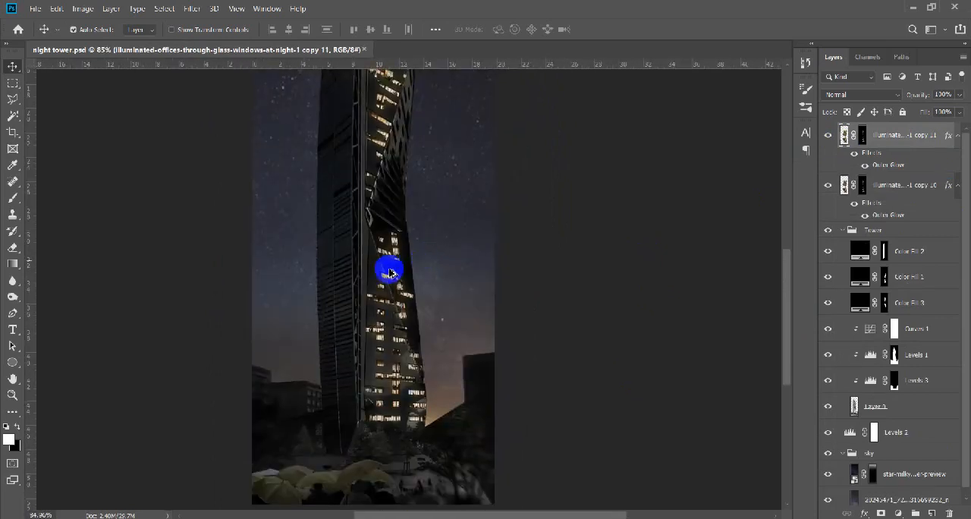
scroll(362, 456, down, 2)
scroll(373, 462, up, 2)
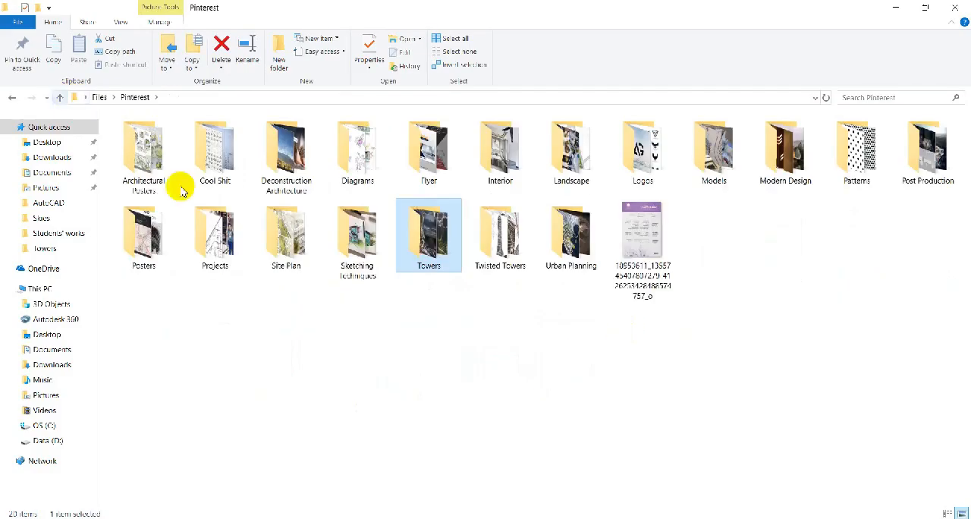
Switch to File Explorer, open High quality tree PHOTOSHOP.ARCHITECT.psd from the tree library, look over its trees and close it.
key(alt+Tab)
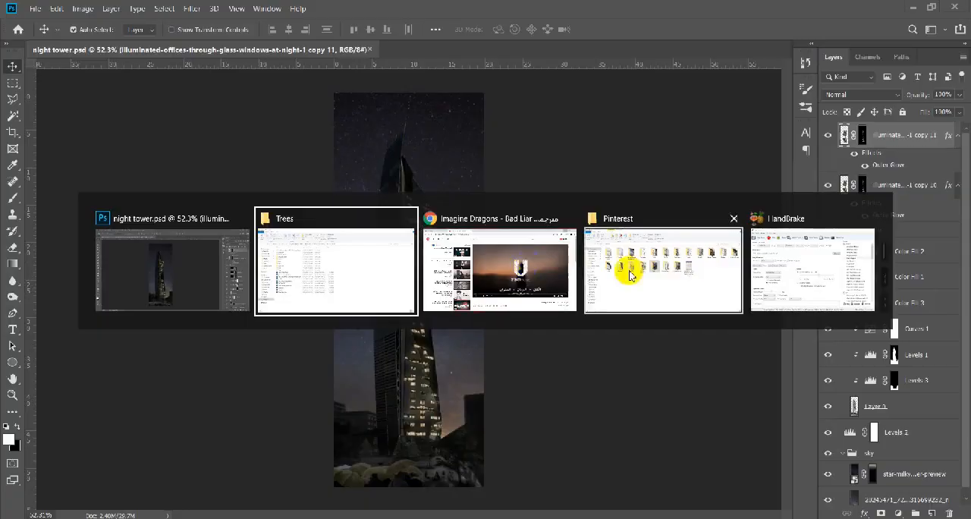
double_click(188, 259)
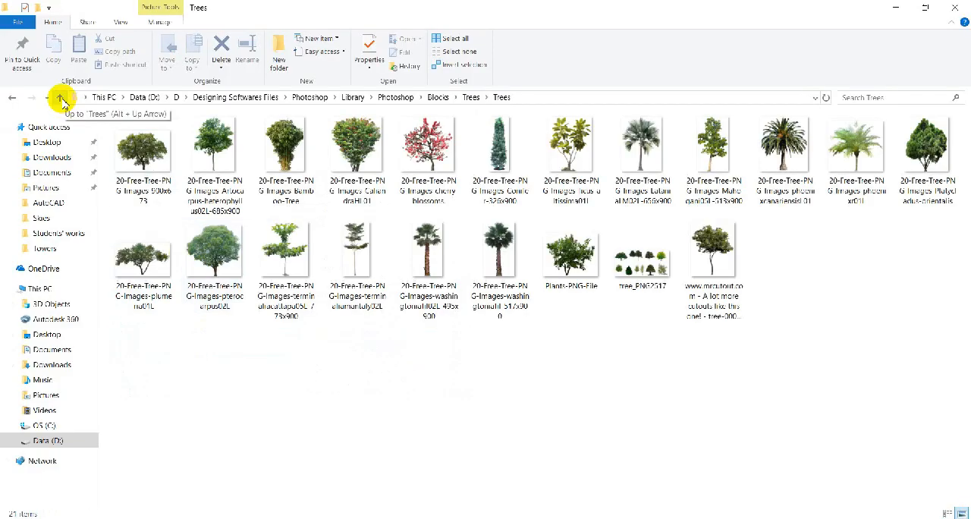
click(62, 100)
double_click(212, 302)
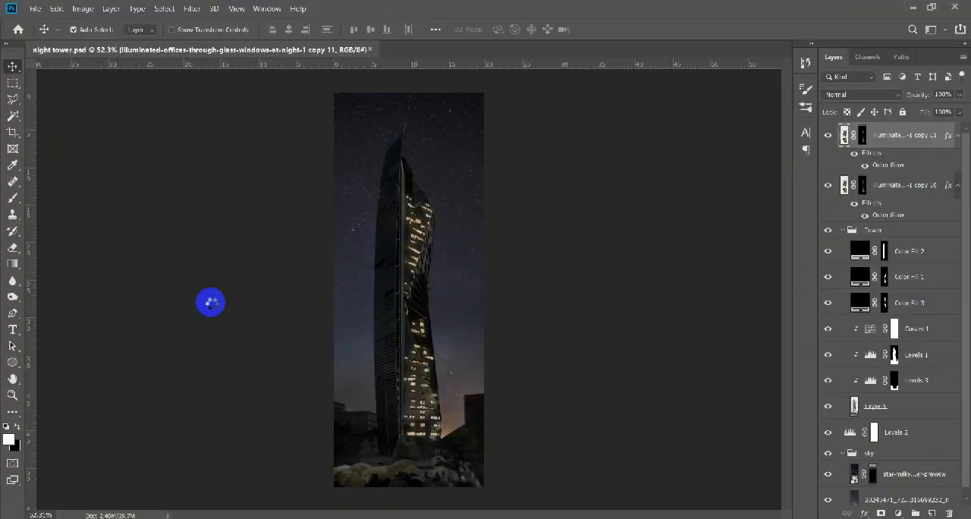
click(541, 297)
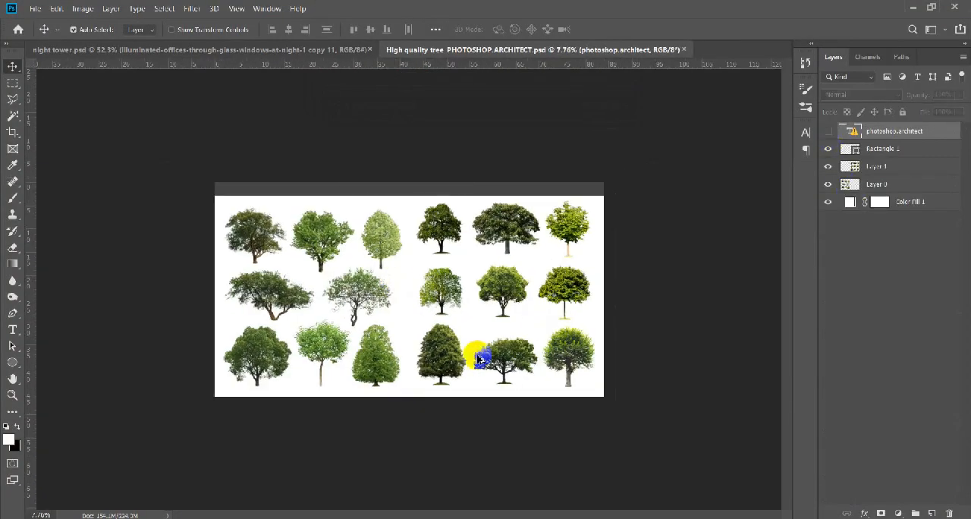
scroll(484, 355, up, 2)
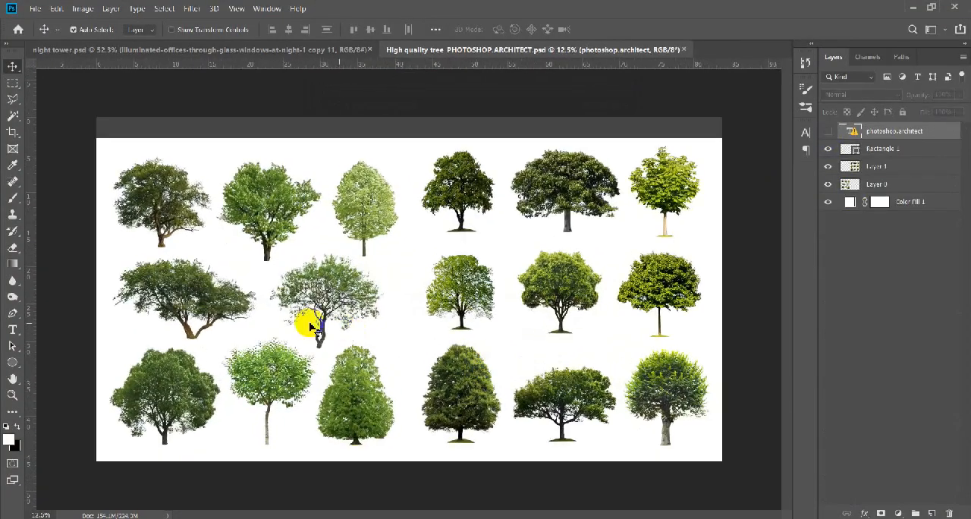
click(684, 49)
Open green trees-elevations.psd and bring one of its leafy green trees into the night tower document.
click(514, 208)
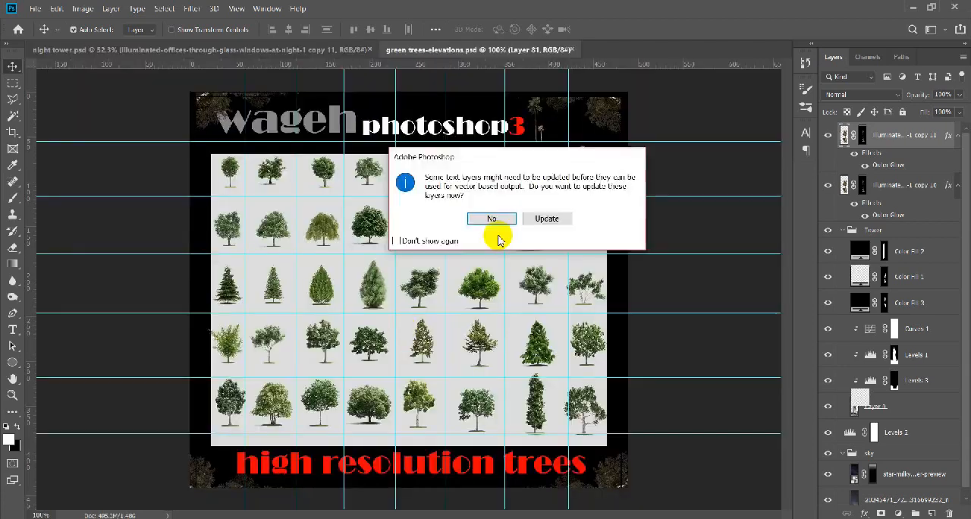
click(495, 227)
scroll(408, 413, up, 5)
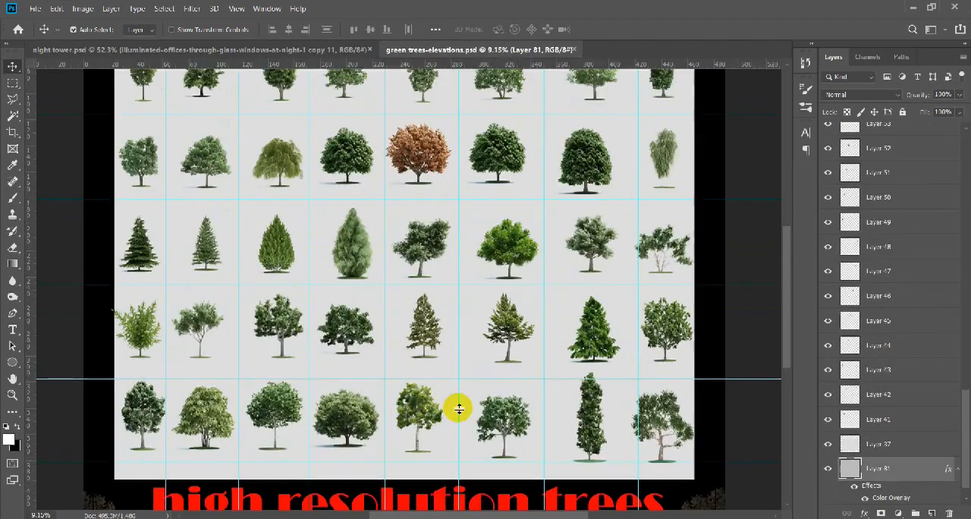
drag(631, 345, 406, 412)
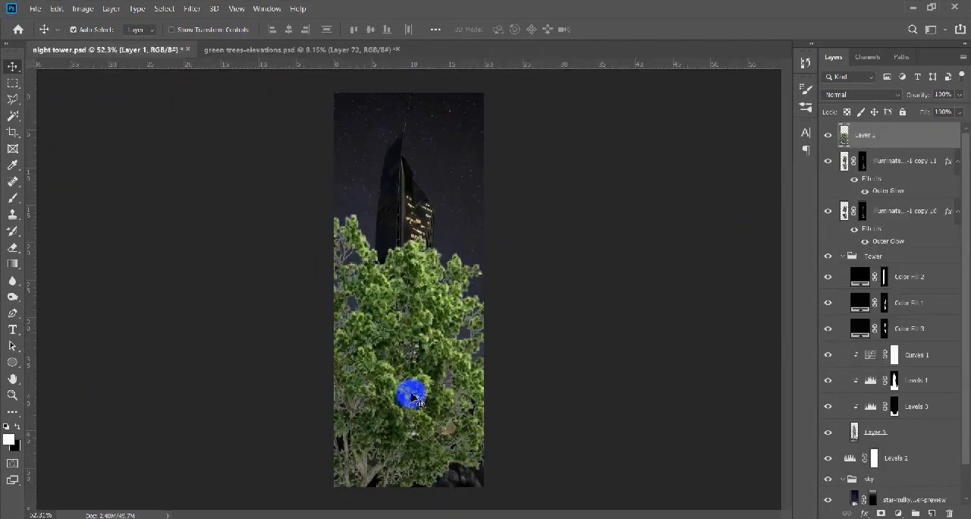
Group the two lit-window layers as "lights" and put the tree layer into a group named "trees".
click(843, 256)
click(908, 212)
shift+click(913, 163)
key(ctrl+g)
double_click(877, 157)
text(lights)
click(875, 134)
key(ctrl+g)
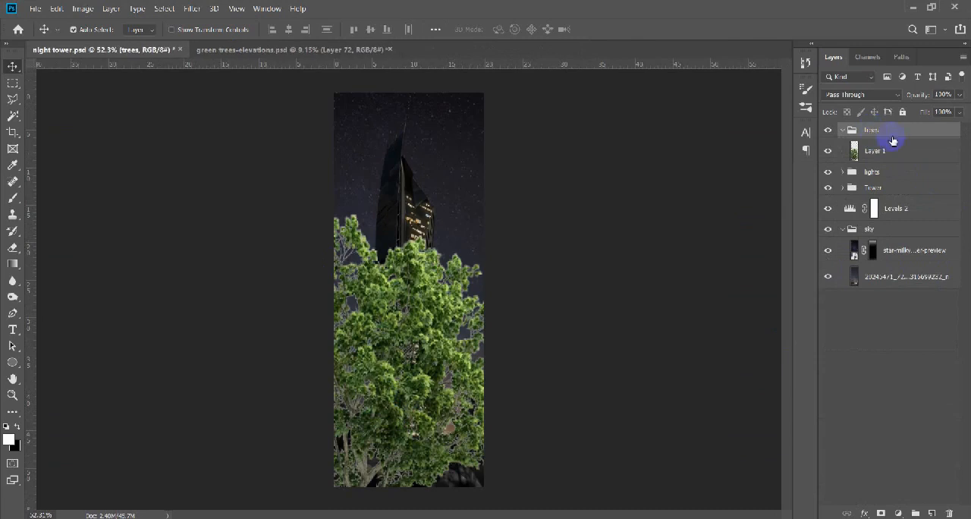
Scale the imported tree down and move it to the plaza near the tower's base.
click(893, 151)
key(ctrl+t)
drag(524, 214, 407, 342)
scroll(408, 387, up, 3)
key(alt+space)
drag(367, 387, 371, 287)
drag(342, 309, 327, 391)
drag(397, 309, 357, 352)
drag(350, 375, 401, 323)
Fine-tune the tree's size and position just above the foreground umbrellas, and apply the transformation.
scroll(401, 384, up, 5)
scroll(403, 360, up, 2)
drag(402, 372, 375, 343)
drag(316, 272, 336, 336)
drag(394, 272, 402, 268)
key(Return)
Erase the ground remnants around the foot of the tree's trunk.
key(e)
mouse_move(326, 369)
mouse_down()
mouse_move(329, 351)
mouse_move(281, 369)
mouse_up()
drag(314, 414, 355, 416)
key(v)
Darken the plaza tree with Levels by lowering its white output level to 76.
key(ctrl+u)
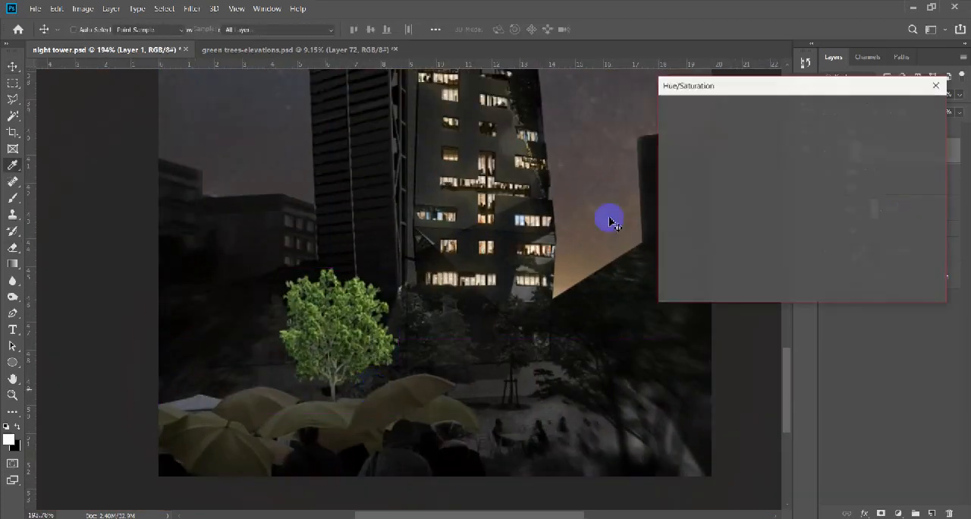
key(Escape)
key(ctrl+l)
drag(799, 282, 704, 290)
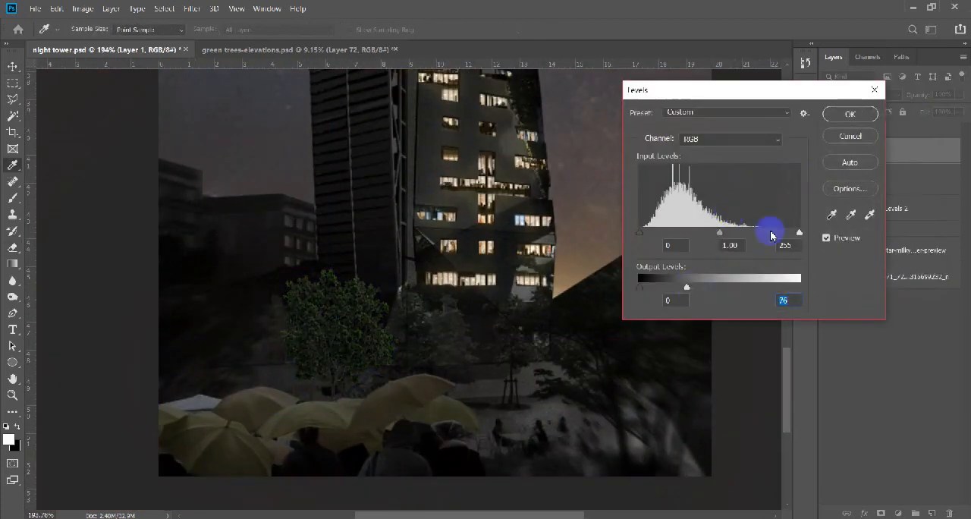
click(853, 119)
Dodge the darkened tree's foliage along its edge facing the tower, using midtones at 50% exposure.
key(o)
ctrl+drag(375, 311, 458, 410)
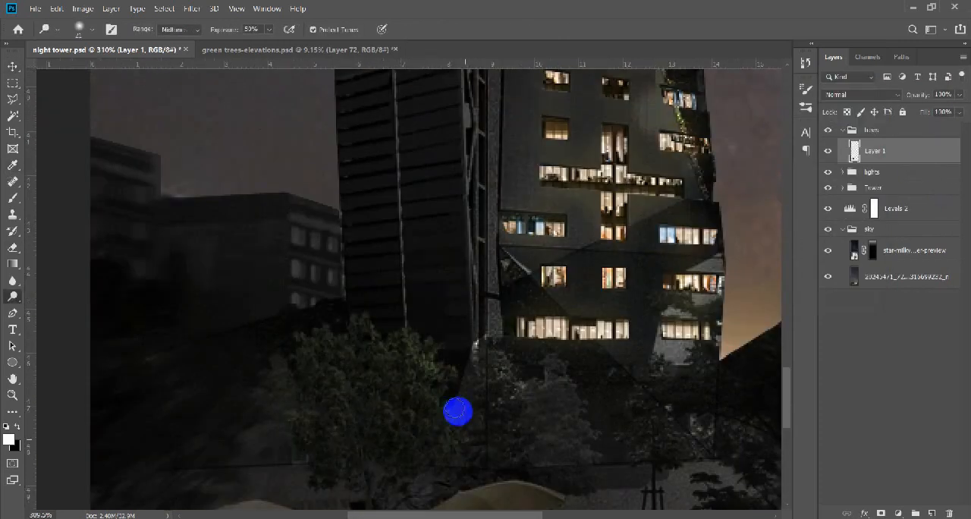
scroll(364, 304, down, 6)
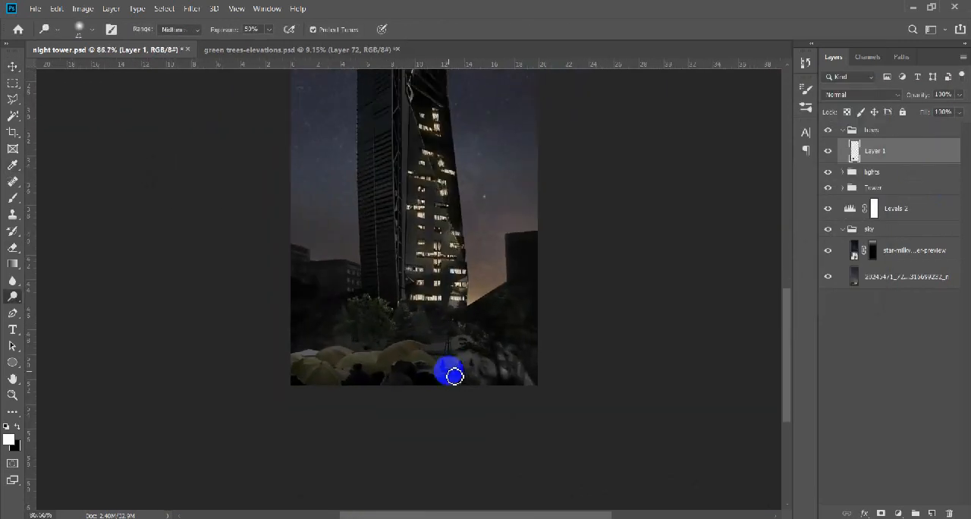
scroll(444, 364, up, 7)
Dodge the existing trees at the tower's base on the base image layer of the Tower group.
click(902, 232)
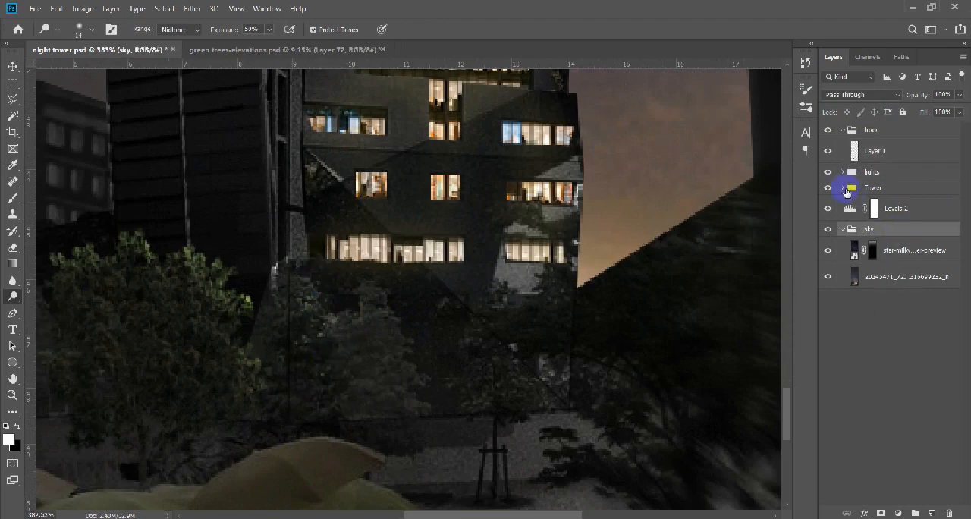
click(843, 187)
click(876, 365)
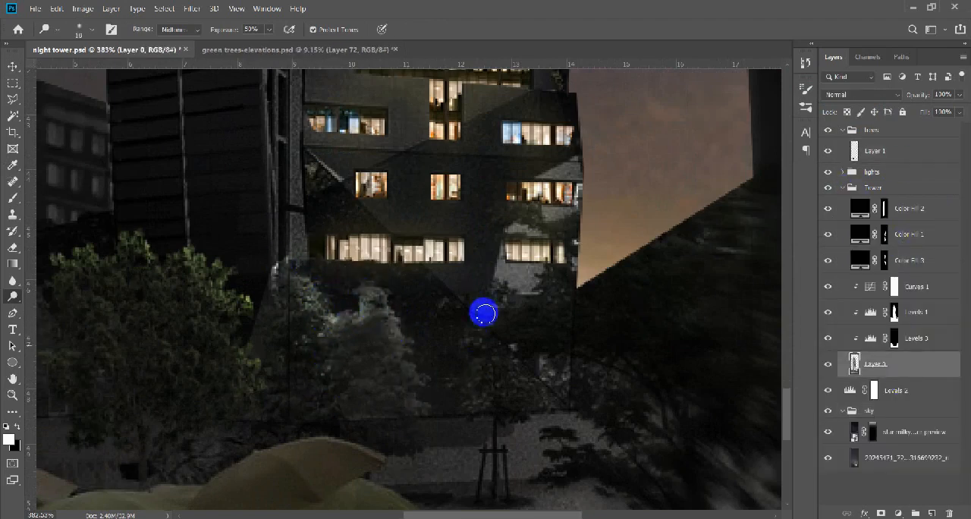
scroll(309, 368, down, 4)
Duplicate the plaza tree to the other side of the tower's entrance, flip the copy horizontally and scale it down slightly.
key(v)
scroll(311, 370, up, 1)
alt+drag(223, 360, 472, 360)
key(ctrl+t)
right_click(476, 375)
click(516, 360)
drag(537, 288, 516, 316)
key(Return)
Dodge the foliage of the tree copy along its side facing the tower.
scroll(455, 379, down, 4)
key(o)
scroll(453, 349, up, 6)
drag(384, 319, 390, 351)
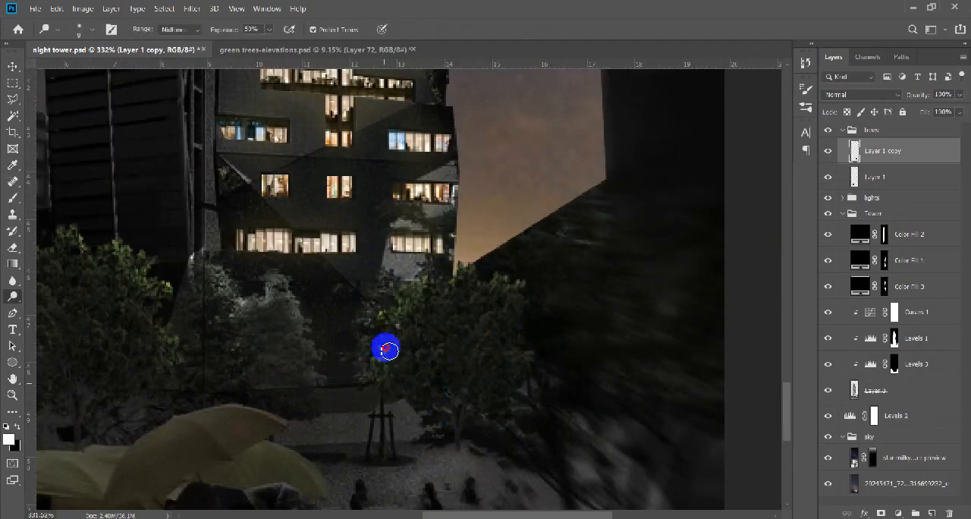
scroll(516, 276, down, 5)
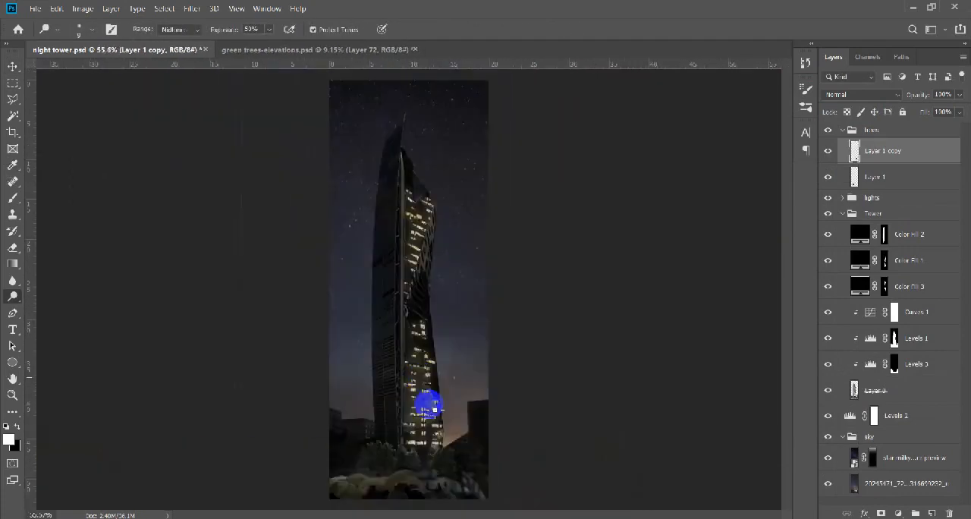
Switch to File Explorer, find vyonyx_tree_017_RGB in the vyonyx_street_003 folder and open it as a separate document in Photoshop.
key(v)
scroll(453, 469, up, 4)
scroll(434, 420, down, 4)
key(alt+Tab)
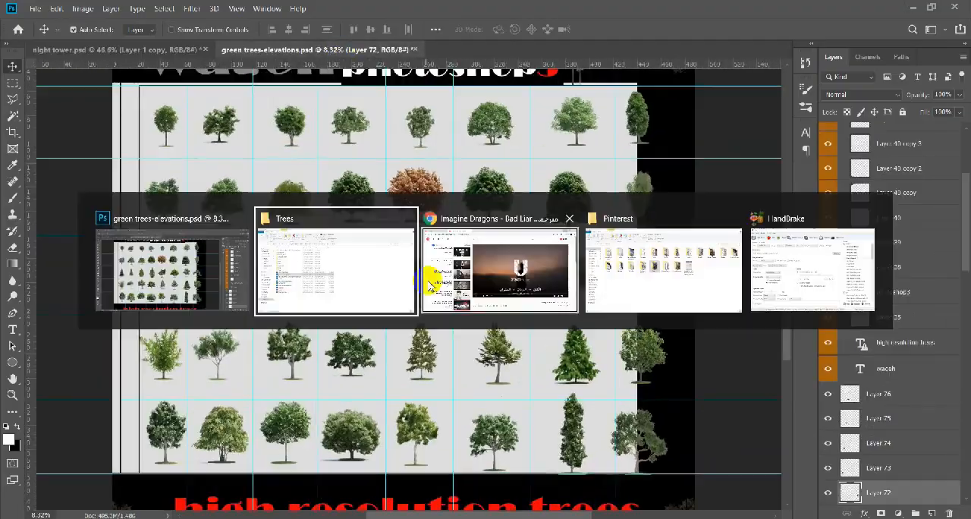
double_click(174, 152)
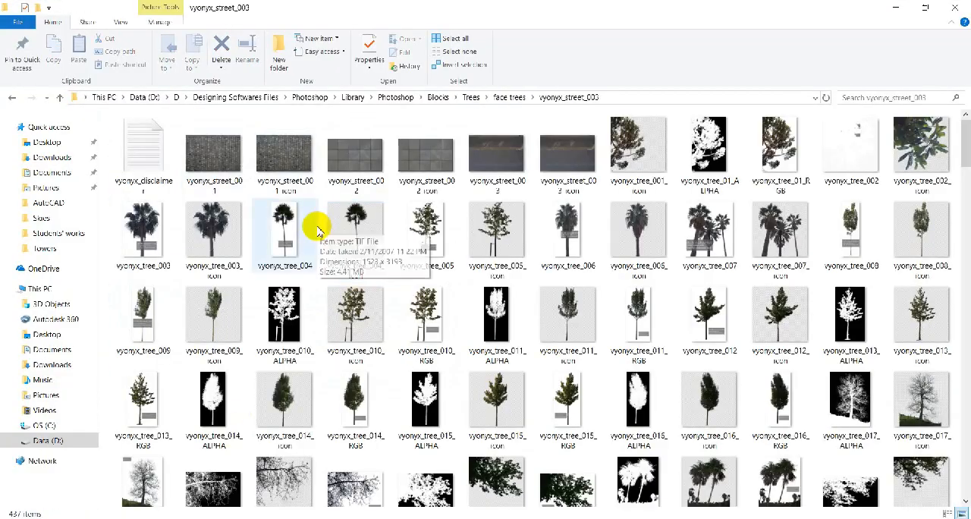
scroll(334, 235, down, 3)
click(859, 218)
key(alt+Tab)
drag(150, 292, 622, 50)
Place the vyonyx_tree_017_ALPHA image from the same folder over the opened tree image.
key(alt+Tab)
drag(856, 201, 444, 294)
key(alt+Tab)
double_click(430, 227)
Use the alpha image's background as a selection to cut out the unlocked tree layer, and remove the alpha layer.
click(397, 32)
click(486, 160)
click(948, 161)
key(Delete)
key(ctrl+d)
click(828, 135)
click(904, 138)
key(Delete)
Bring the cut-out tree into the trees group of night tower.psd and remove its white matte.
drag(420, 325, 451, 419)
click(111, 8)
mouse_move(122, 478)
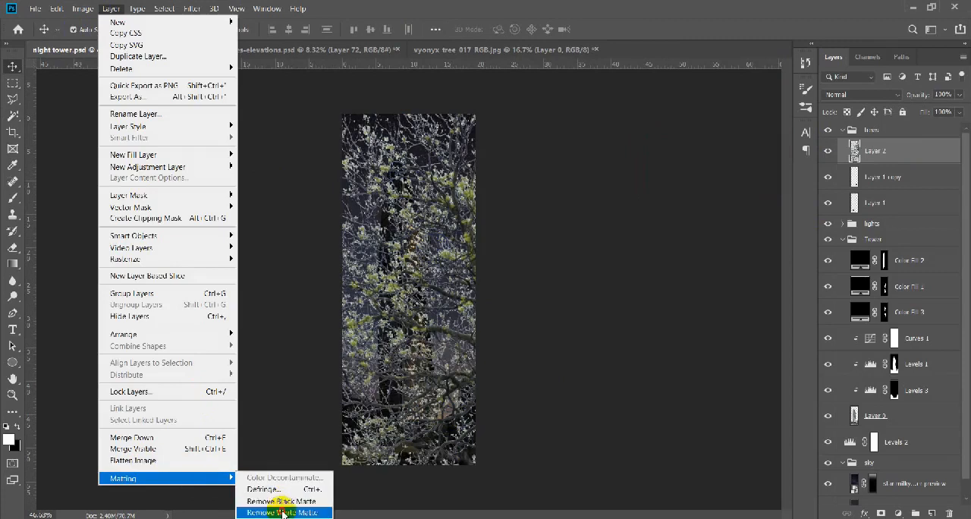
click(283, 514)
Scale the imported tree to about 14 by 19 cm and position it over the lower right corner of the scene.
key(ctrl+t)
scroll(495, 257, down, 4)
drag(570, 182, 473, 312)
scroll(459, 389, up, 6)
drag(616, 191, 553, 262)
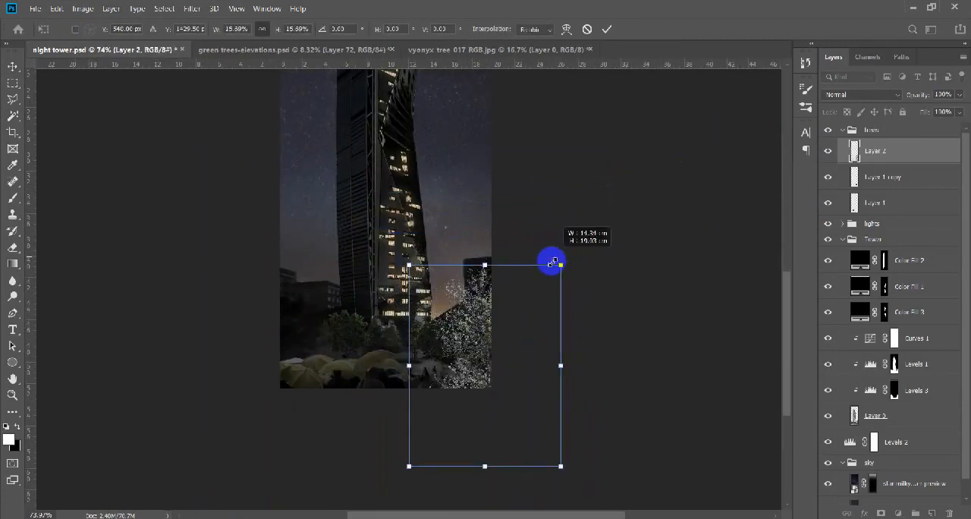
key(Return)
Darken the corner tree with Levels by lowering its white output level to 77.
key(ctrl+u)
key(Escape)
key(ctrl+l)
drag(800, 289, 706, 290)
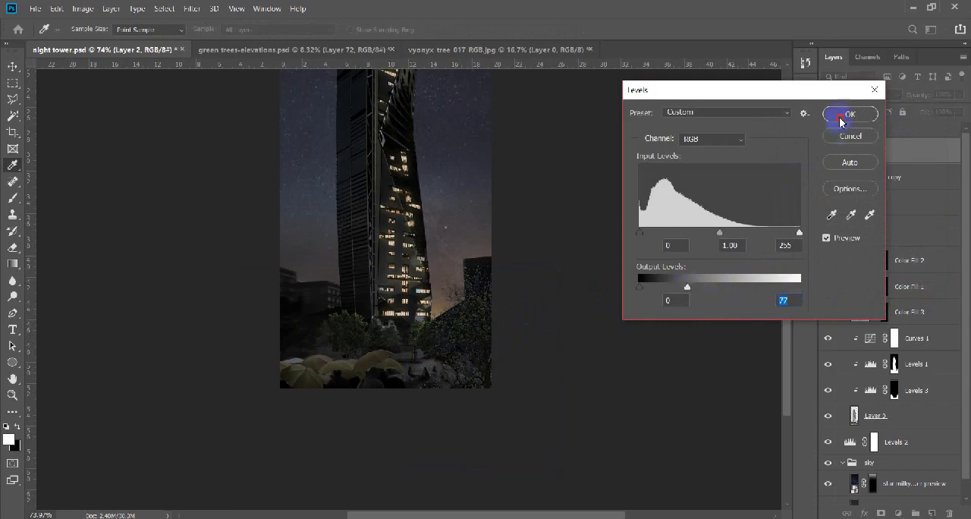
click(841, 120)
Nudge the corner tree slightly up and to the left, save the file, and check the whole scene.
scroll(492, 348, up, 6)
drag(483, 352, 476, 344)
scroll(410, 333, down, 11)
key(ctrl+s)
scroll(430, 465, up, 2)
scroll(426, 437, down, 2)
scroll(455, 433, up, 5)
scroll(485, 431, down, 2)
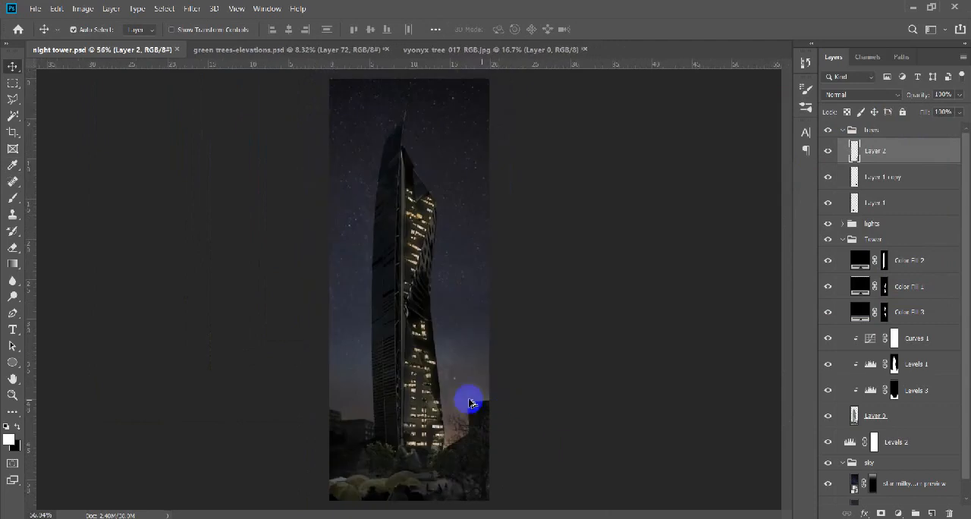
Collapse the trees and Tower groups, and add a new empty layer on top in a group named "effects".
click(843, 130)
click(843, 162)
click(927, 133)
click(932, 514)
key(ctrl+g)
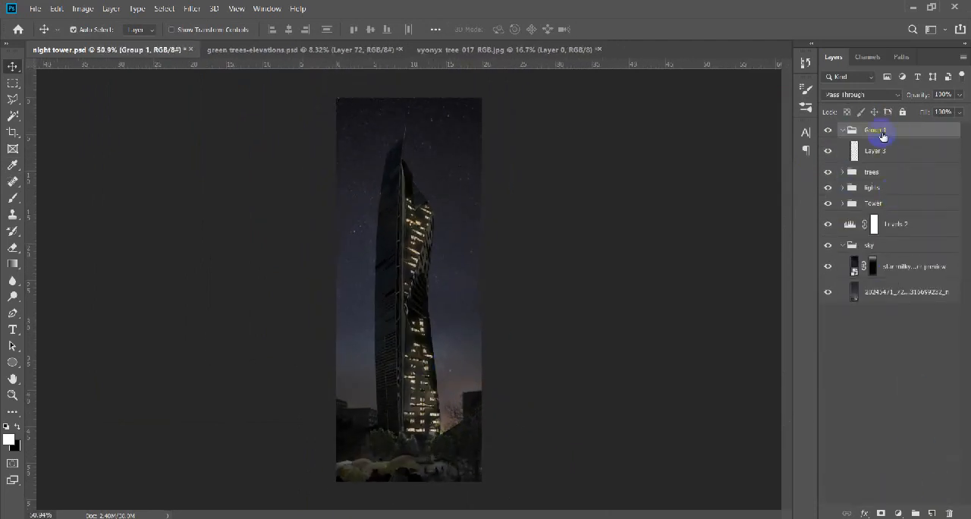
On the new layer, outline the sky area directly above the tower with the Polygonal Lasso, following the spires and sloping roof edge.
click(875, 150)
key(l)
scroll(432, 197, up, 6)
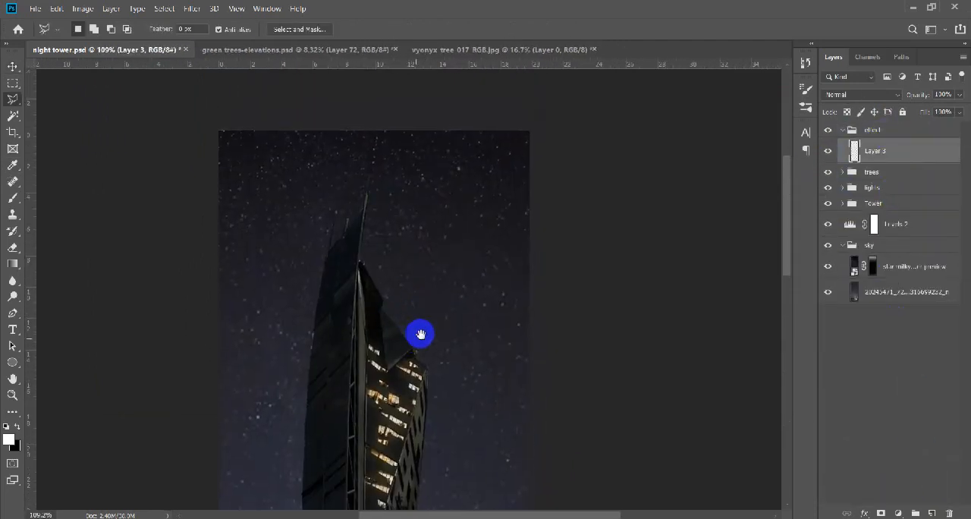
scroll(458, 283, down, 3)
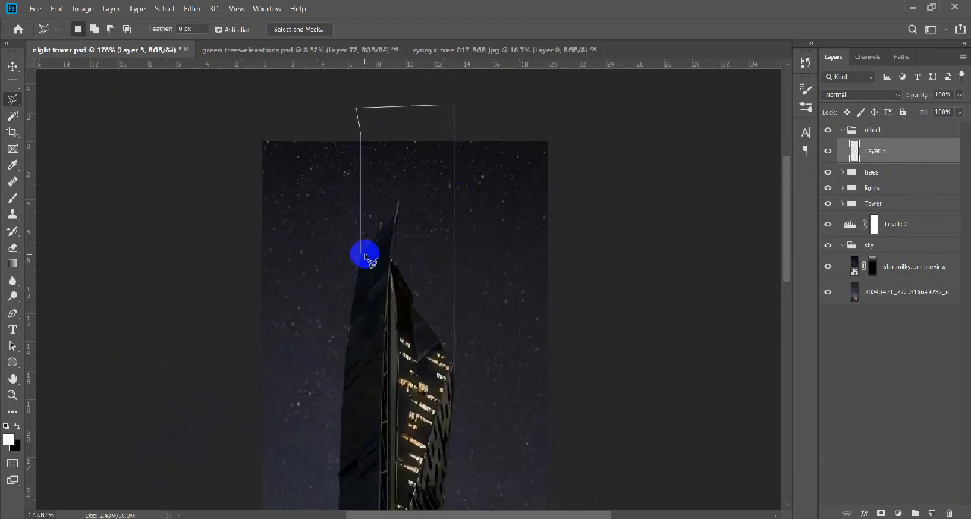
scroll(365, 258, up, 1)
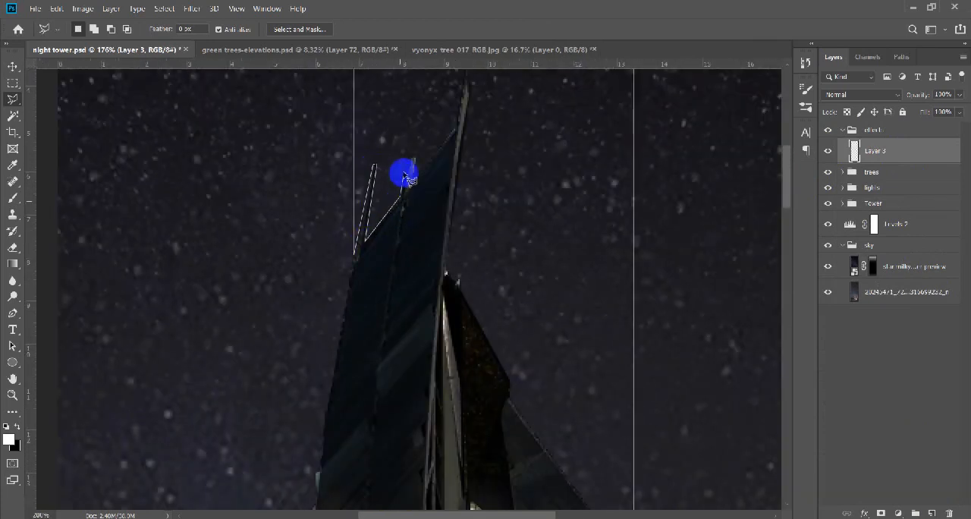
drag(458, 110, 420, 286)
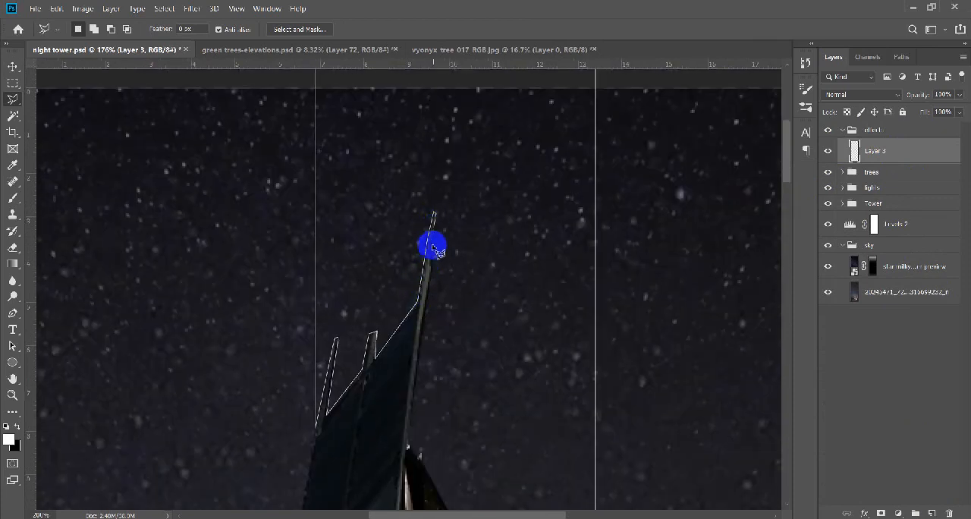
mouse_move(418, 385)
mouse_down()
mouse_move(407, 271)
mouse_move(275, 216)
mouse_up()
click(398, 334)
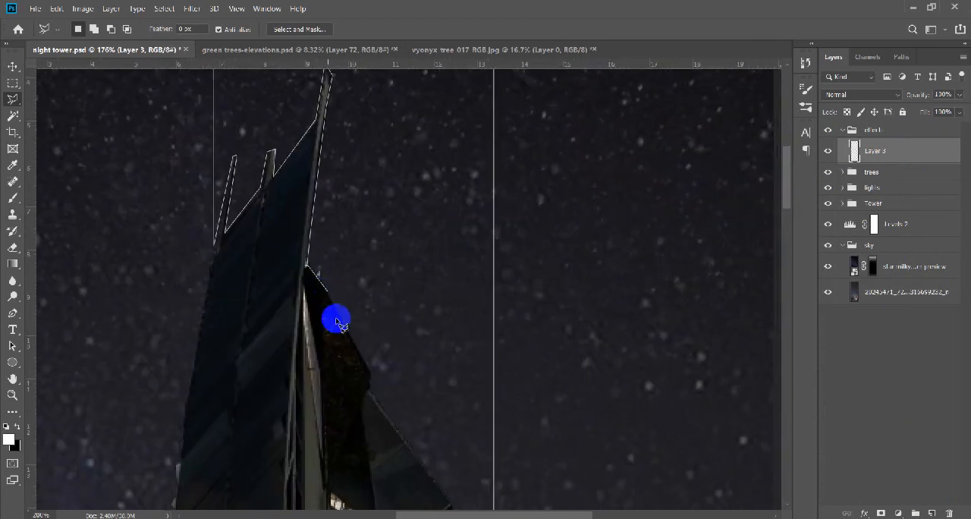
click(328, 297)
drag(360, 344, 202, 258)
click(295, 416)
drag(295, 416, 242, 331)
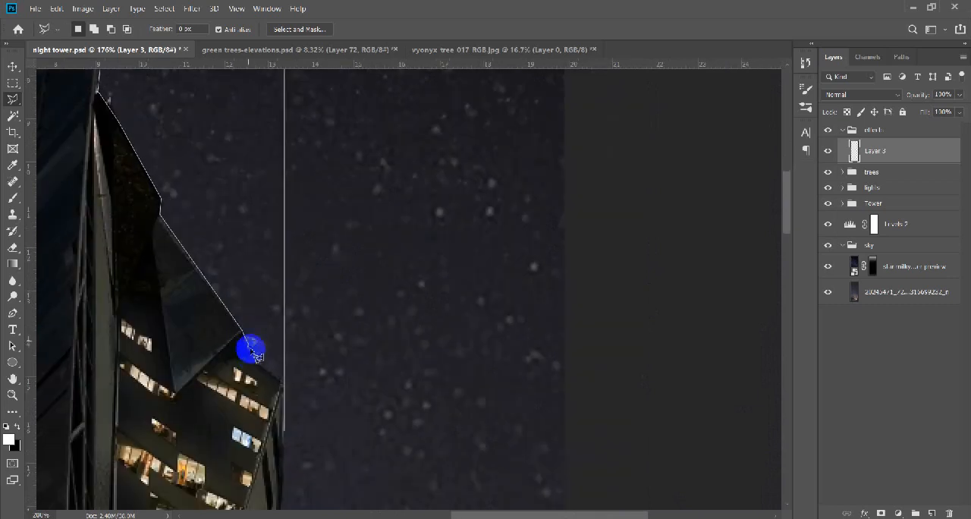
double_click(286, 385)
Save the sky selection above the tower's roof.
scroll(306, 232, down, 8)
scroll(412, 95, up, 5)
click(164, 9)
click(190, 269)
click(589, 123)
Set the Gradient tool to the foreground-to-transparent preset with white.
key(g)
click(92, 29)
click(720, 238)
click(927, 218)
Try a white gradient glow in the selection above the tower at reduced layer opacity, and undo it.
scroll(423, 278, down, 8)
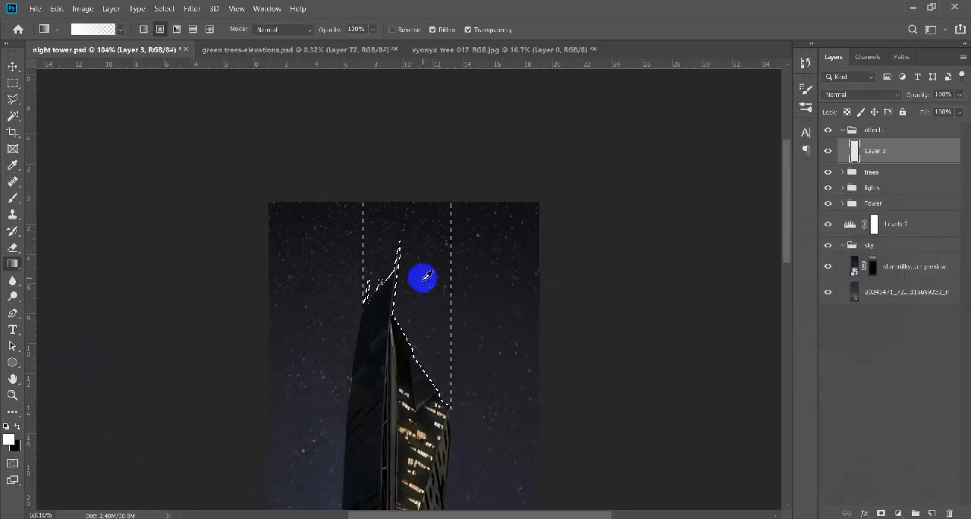
drag(414, 192, 416, 128)
drag(921, 97, 896, 97)
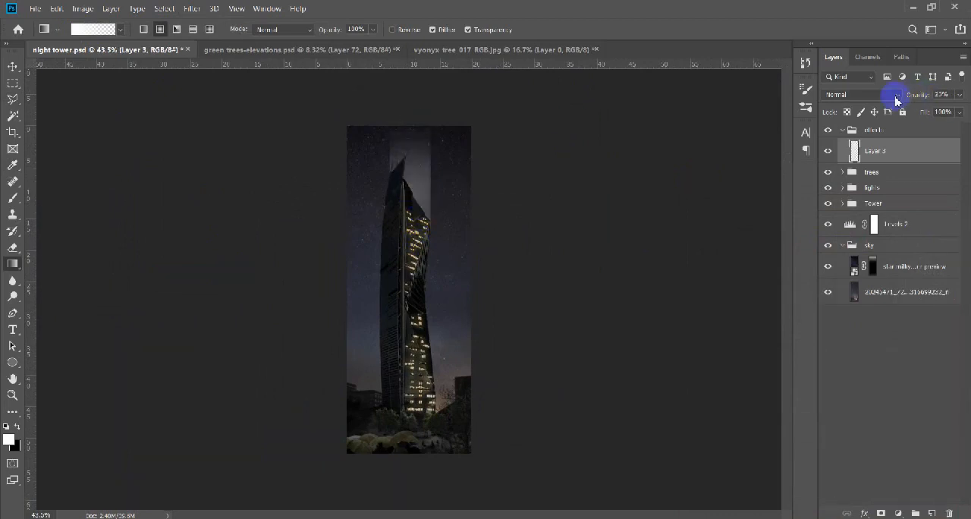
scroll(428, 214, up, 1)
key(ctrl+z)
key(ctrl+z)
Change the gradient's starting color stop to pale yellow, fading to transparent.
click(79, 29)
double_click(692, 429)
click(812, 338)
click(714, 203)
key(Return)
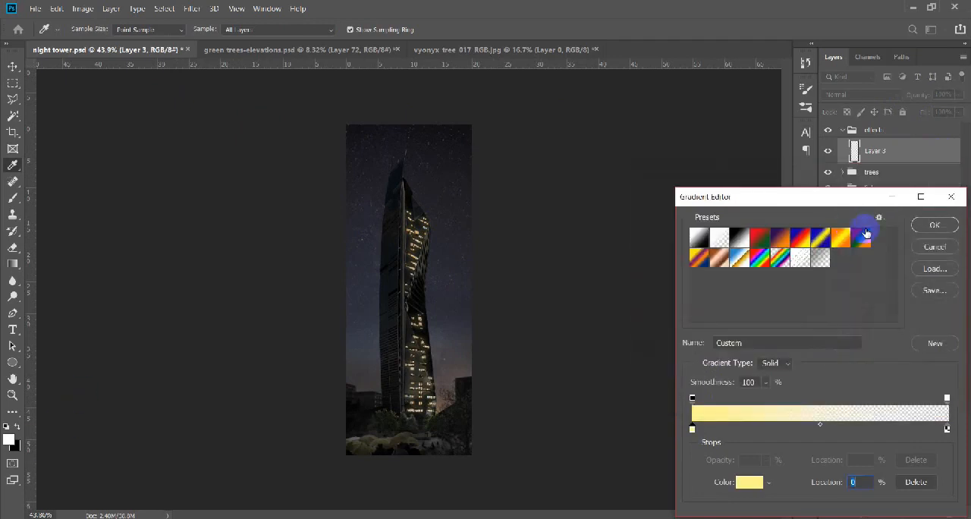
click(935, 226)
Set the foreground color to pale yellow and fill the selection with the gradient, fading upward from the tower's roof.
click(9, 440)
click(809, 340)
click(711, 203)
key(Return)
key(ctrl+g)
key(ctrl+z)
drag(414, 220, 415, 122)
Lower the yellow glow layer's opacity to 14%.
key(v)
scroll(419, 182, up, 4)
scroll(437, 232, up, 6)
drag(413, 172, 403, 254)
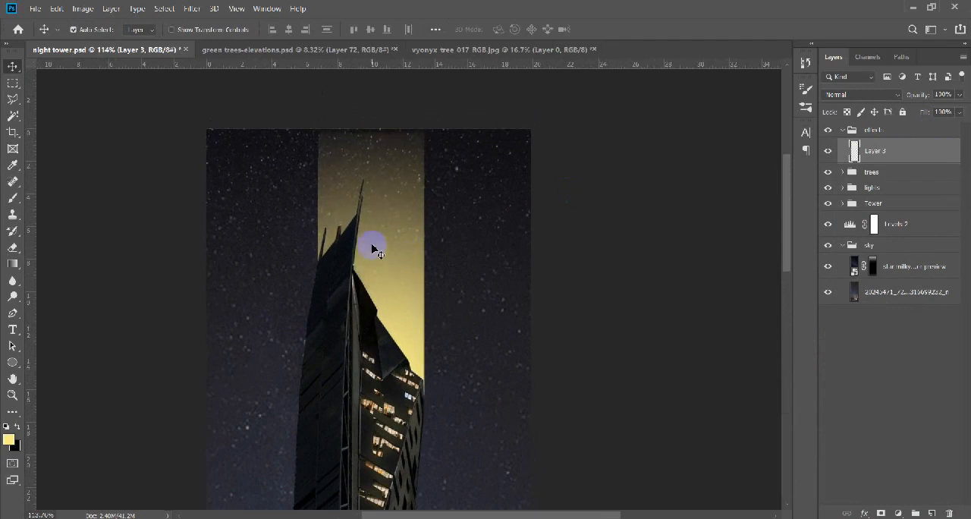
key(ctrl+t)
key(Return)
drag(920, 95, 855, 97)
scroll(522, 175, down, 12)
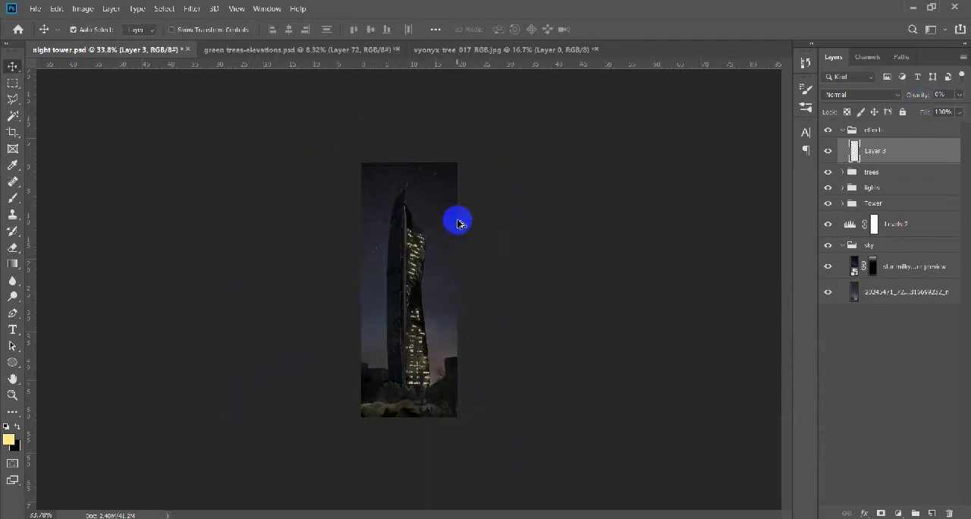
scroll(457, 222, up, 4)
click(192, 8)
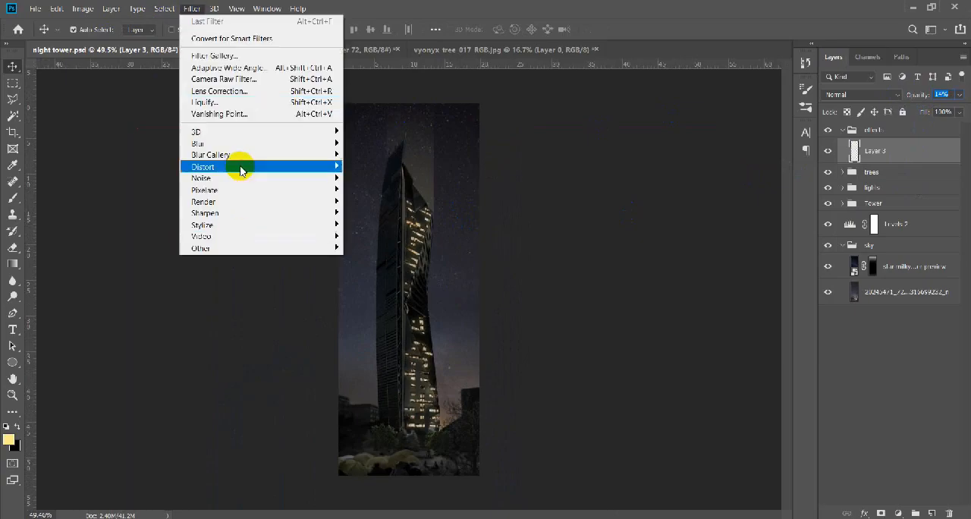
mouse_move(258, 143)
click(370, 205)
click(926, 35)
click(192, 9)
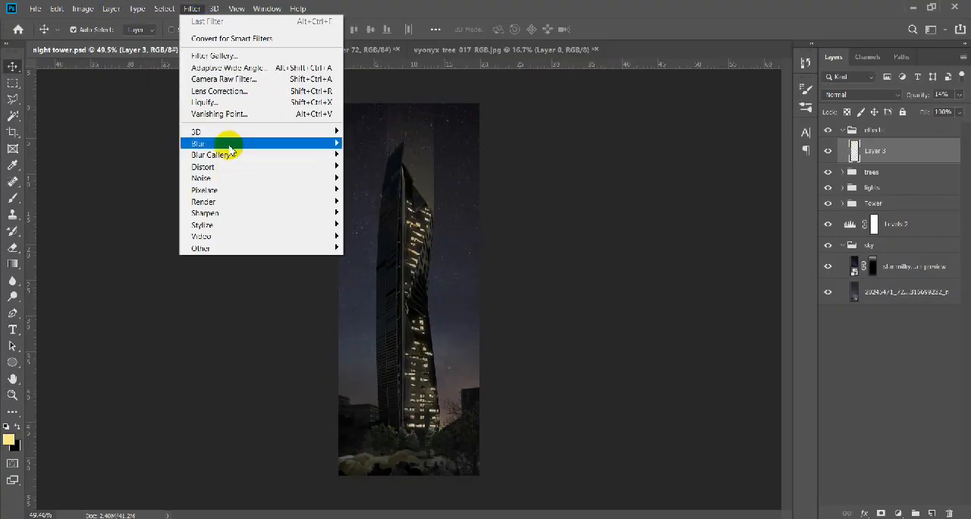
click(374, 213)
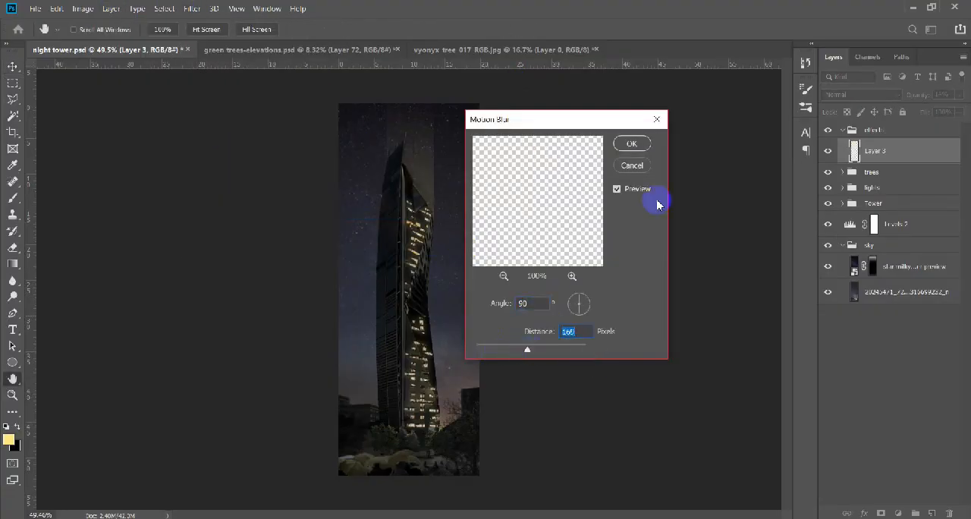
click(632, 166)
Soften the glow layer with a Gaussian Blur of about 29 pixels and set its opacity to 12%.
click(192, 8)
click(372, 190)
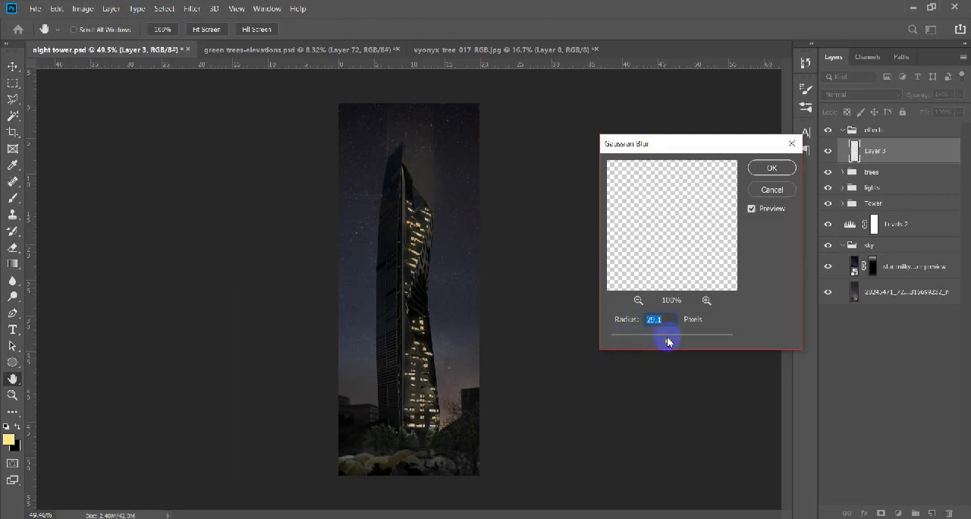
key(Return)
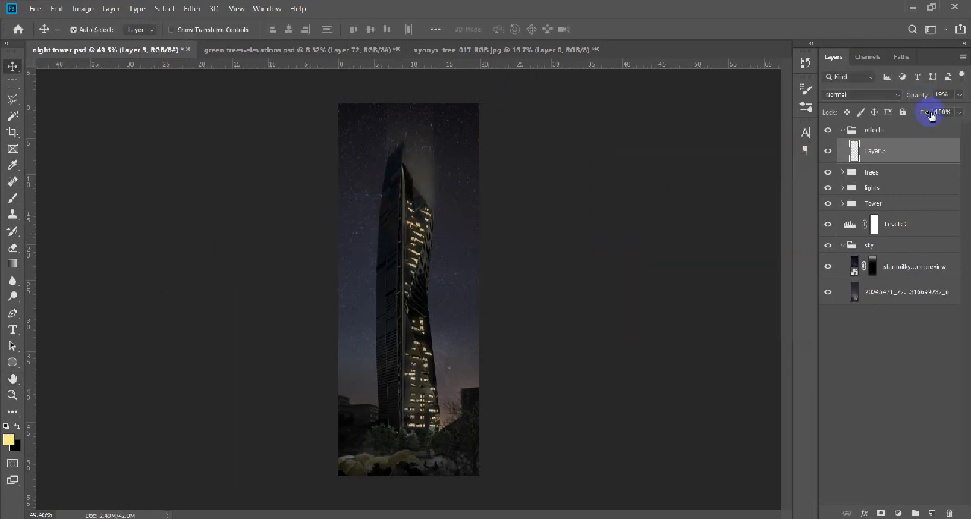
scroll(392, 209, up, 3)
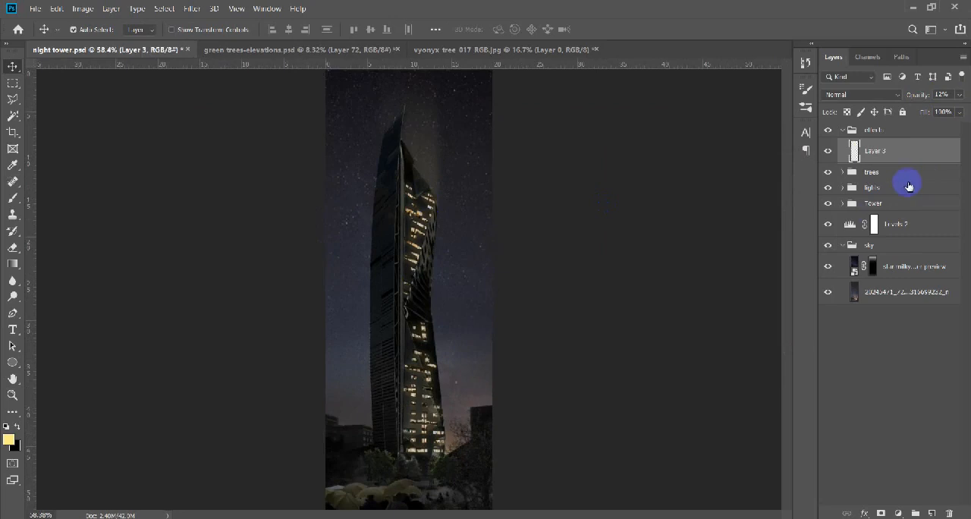
Duplicate the bottom sky photo layer and brighten the copy's stars and haze around the tower with the Dodge tool at 5% exposure.
click(872, 296)
key(ctrl+j)
key(o)
scroll(451, 319, down, 5)
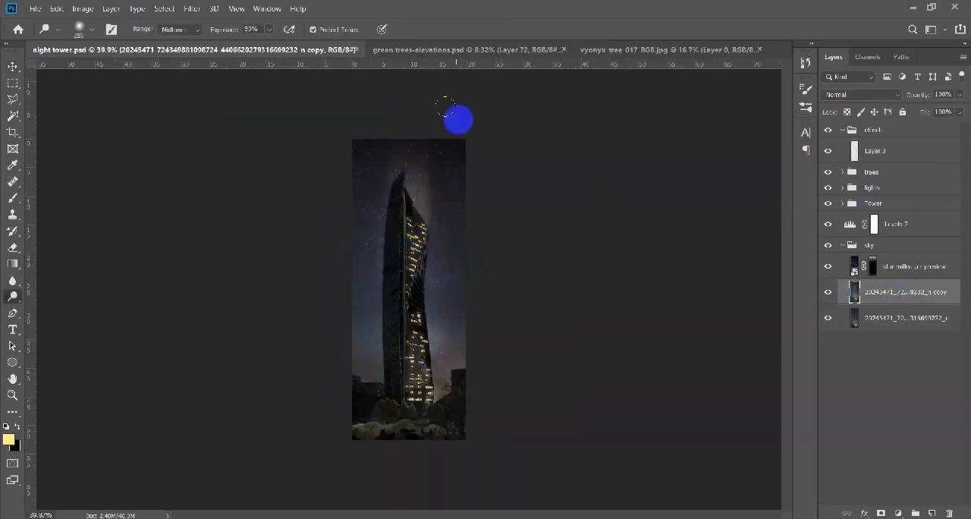
click(916, 267)
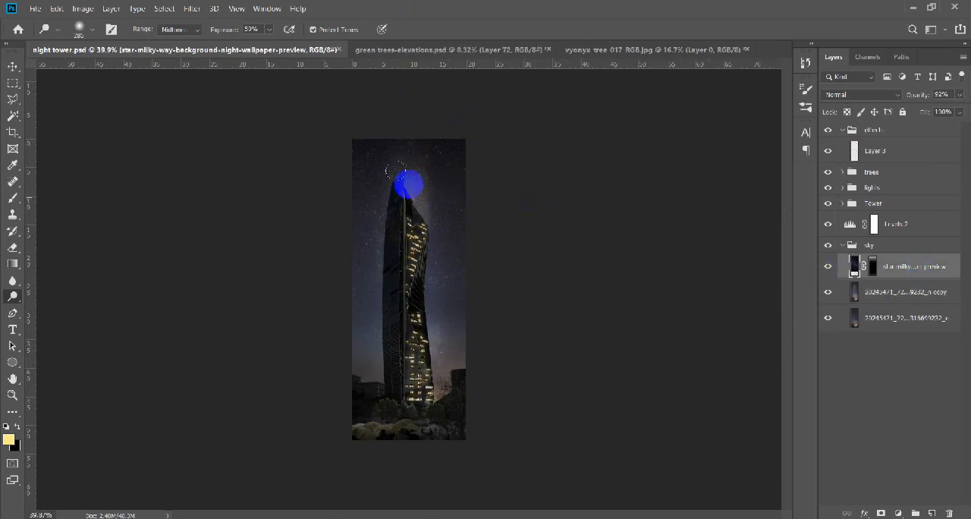
key(alt+bracketleft)
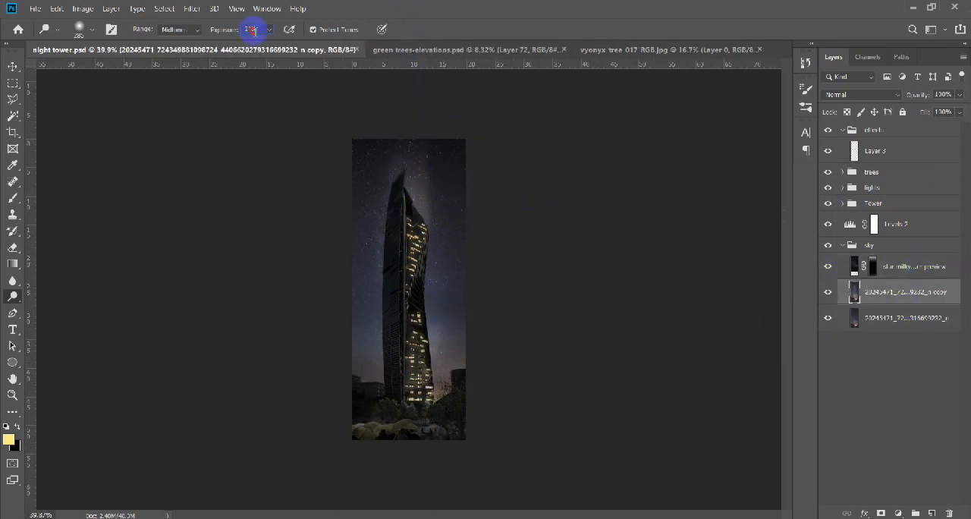
key(ctrl+plus)
key(ctrl+minus)
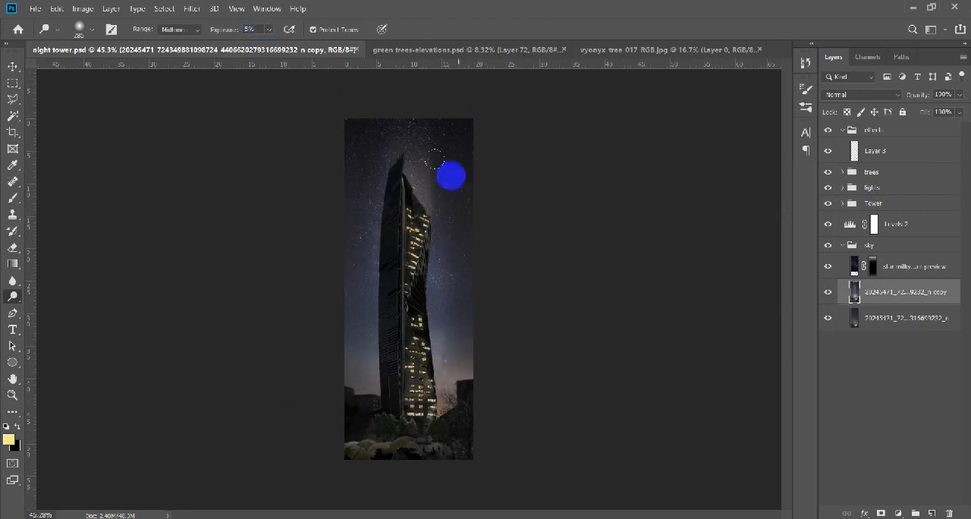
key(v)
scroll(432, 299, down, 7)
scroll(429, 282, up, 7)
click(830, 298)
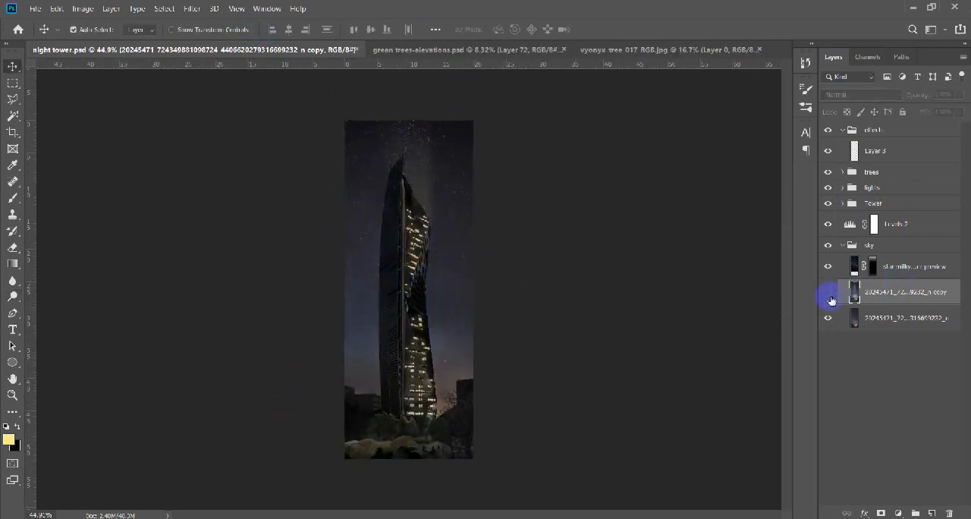
click(831, 299)
scroll(408, 408, up, 4)
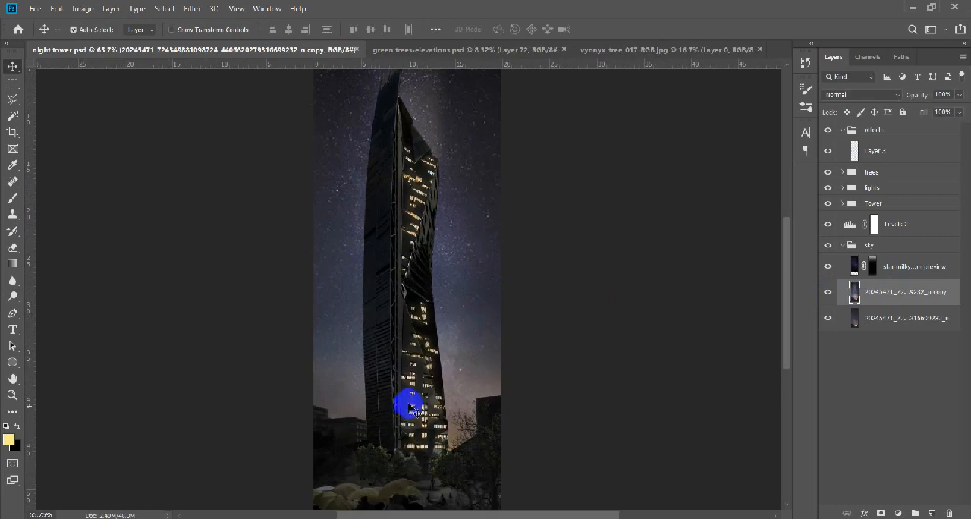
On a new layer above the glow layer, paint a thin white rim line along the tower's left edge and roof spires.
click(920, 162)
key(ctrl+shift+alt+n)
key(b)
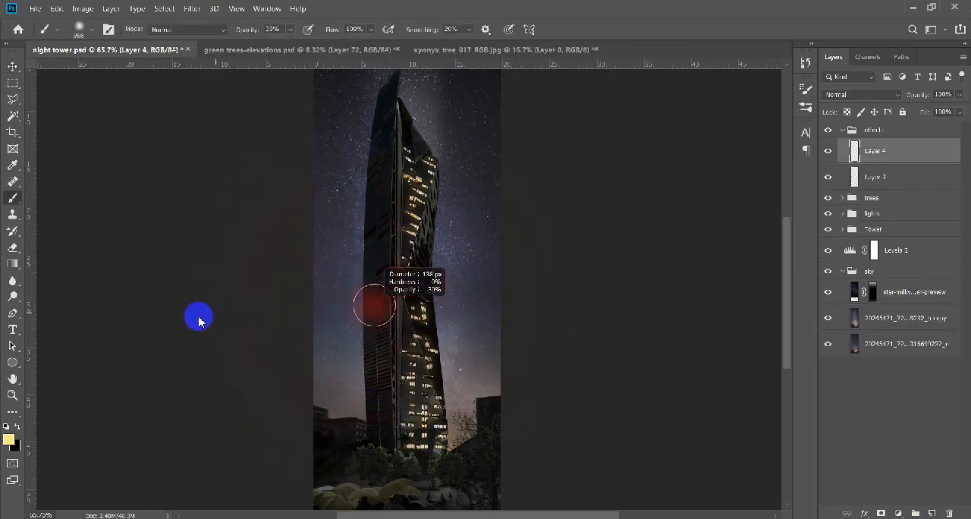
key(d)
key(x)
scroll(371, 439, up, 3)
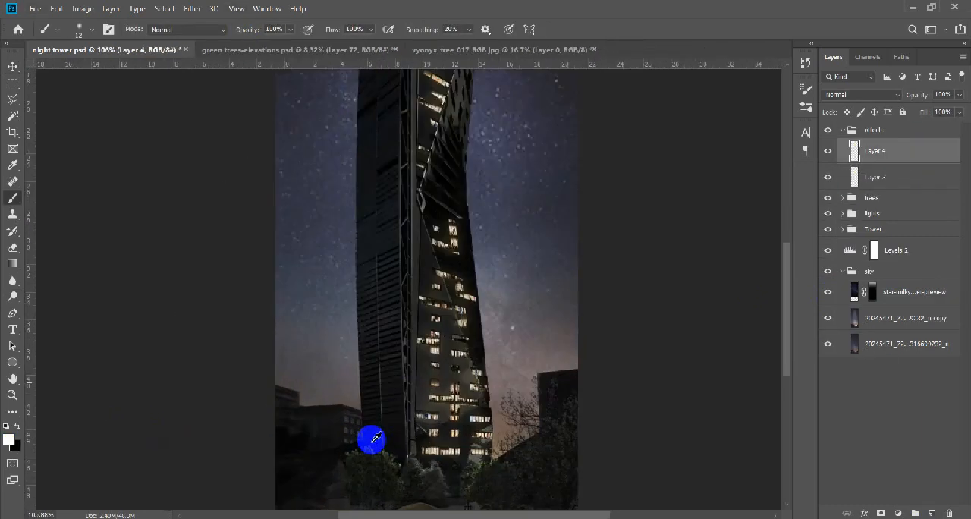
scroll(370, 444, up, 3)
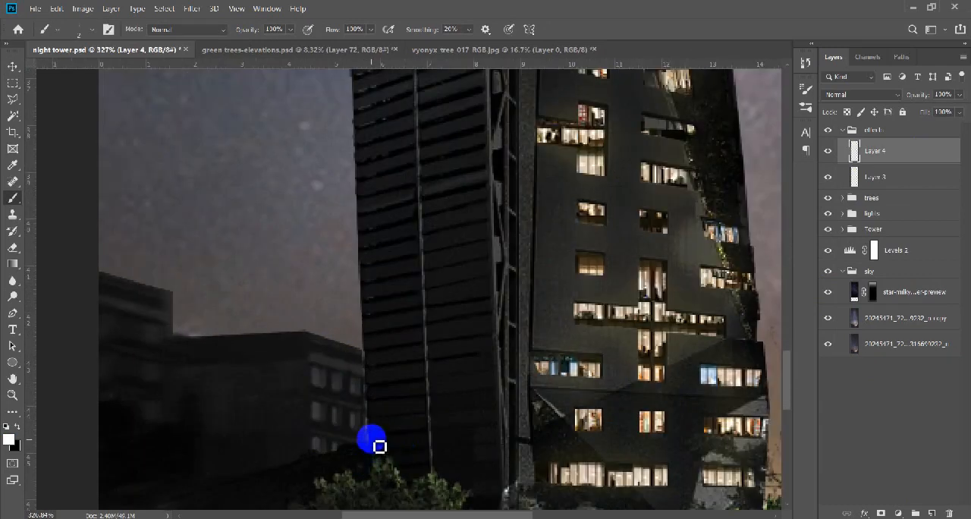
scroll(371, 320, up, 5)
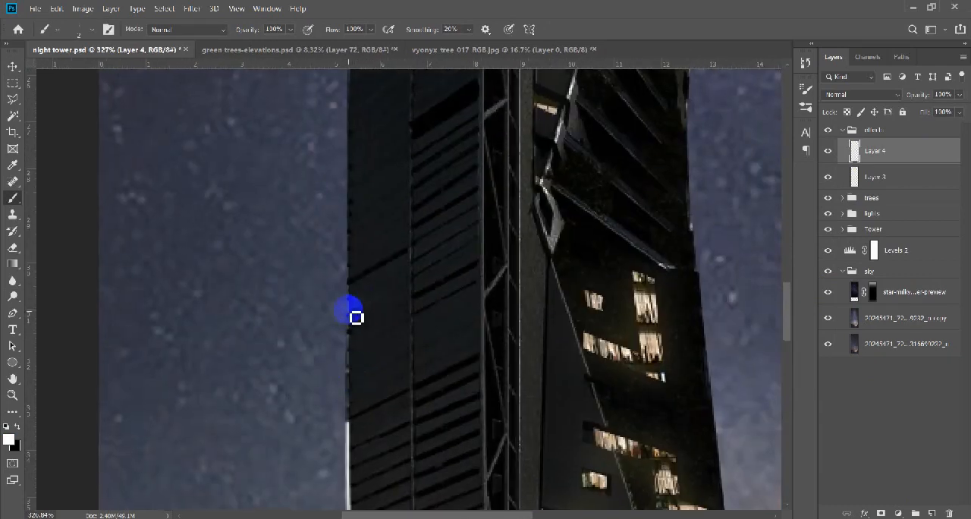
scroll(351, 323, up, 5)
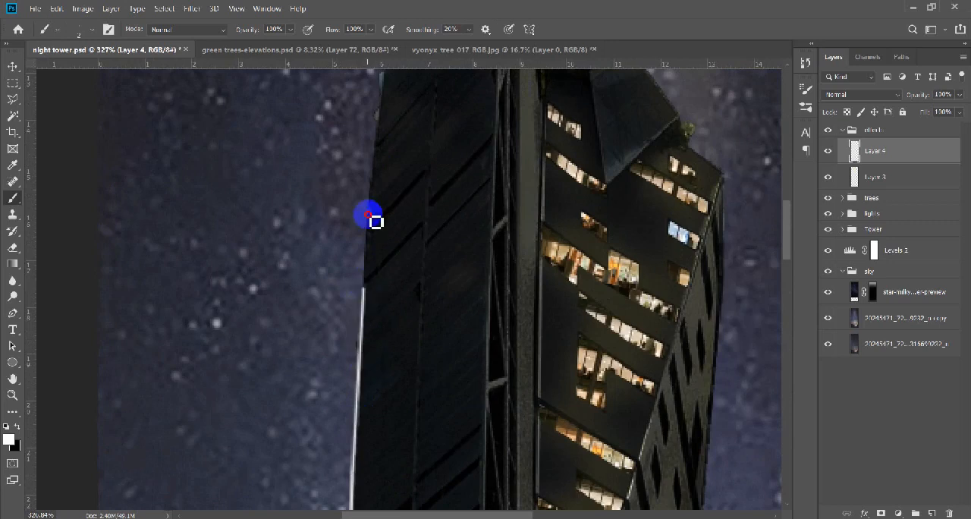
scroll(391, 255, up, 3)
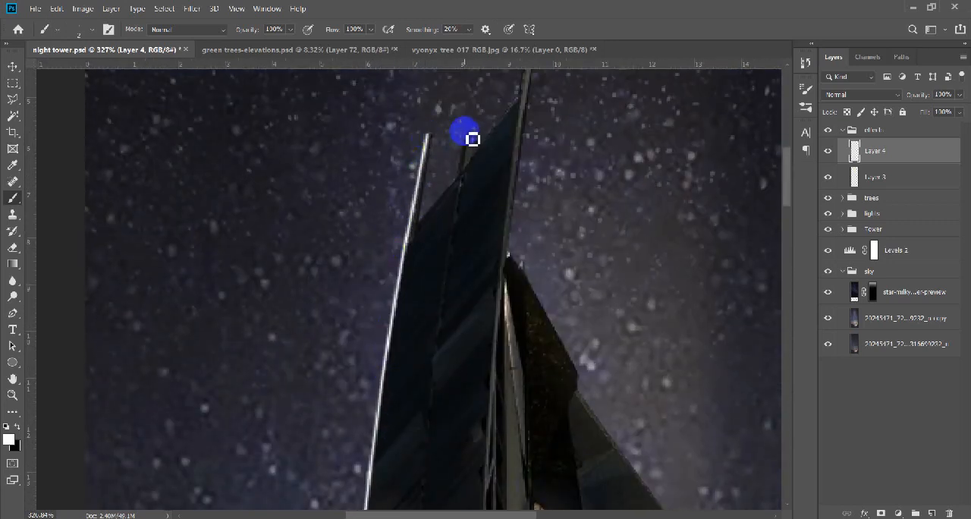
scroll(501, 159, up, 4)
drag(516, 255, 510, 289)
scroll(455, 326, down, 10)
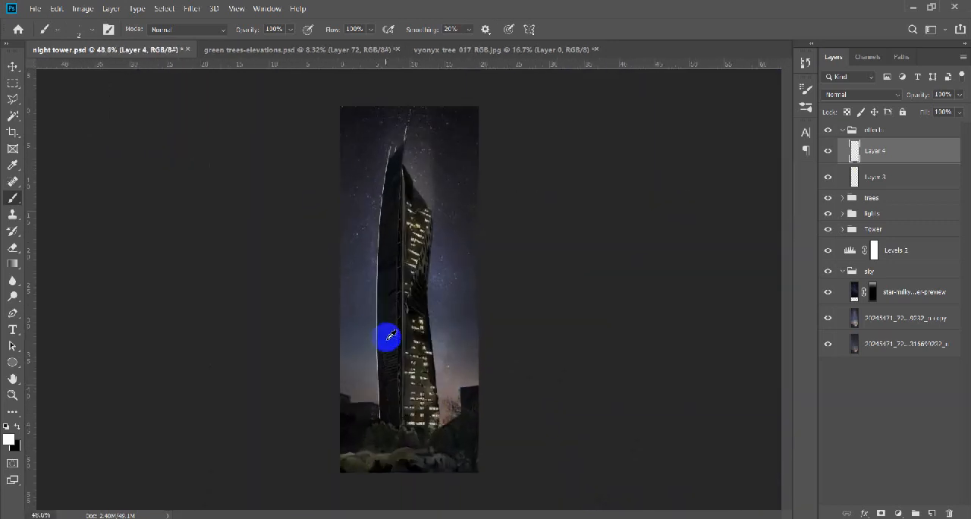
Soften the white rim line with a Gaussian Blur of 1.3 pixels.
scroll(388, 337, up, 1)
click(192, 9)
mouse_move(224, 143)
click(400, 190)
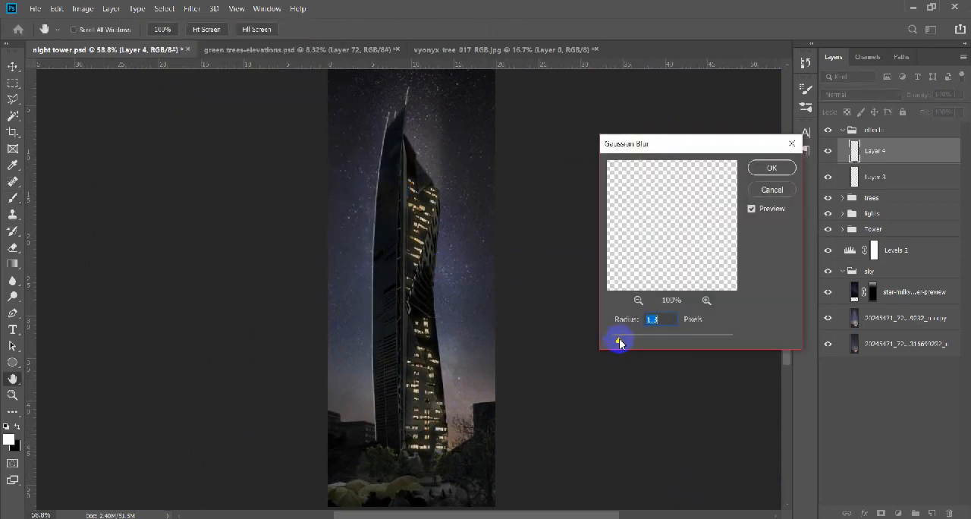
click(772, 168)
Fade parts of the rim line with a large soft eraser and lower its layer's opacity to 55%.
key(e)
alt+right_click(368, 351)
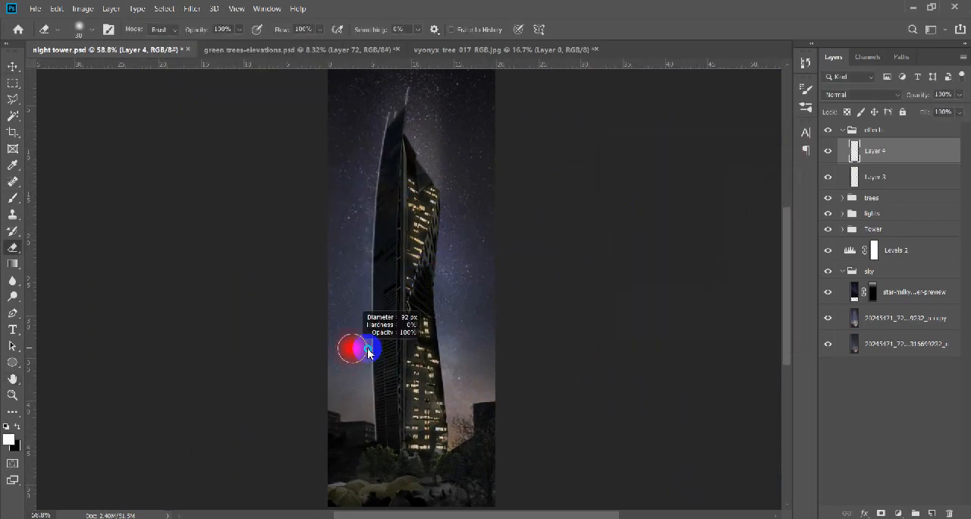
drag(376, 105, 416, 209)
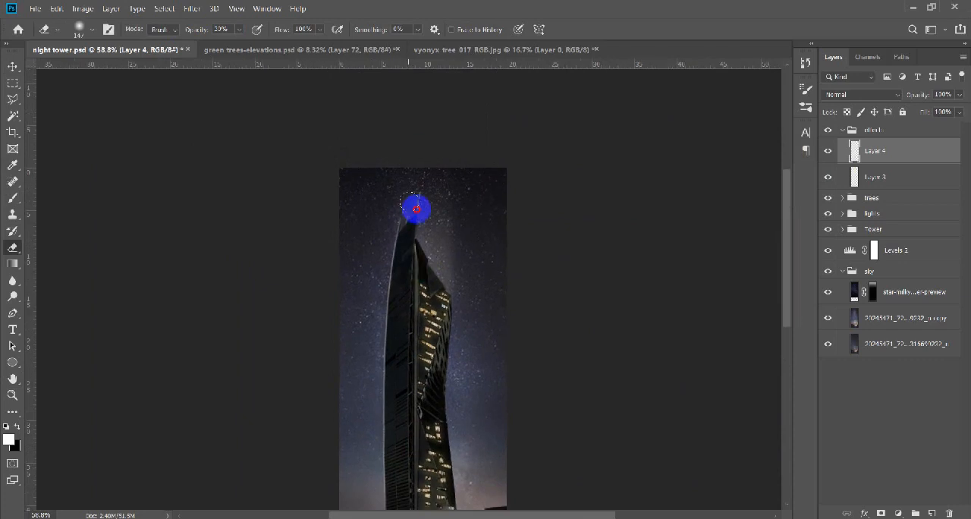
drag(371, 261, 376, 245)
drag(465, 358, 449, 275)
scroll(449, 275, down, 2)
drag(928, 96, 913, 96)
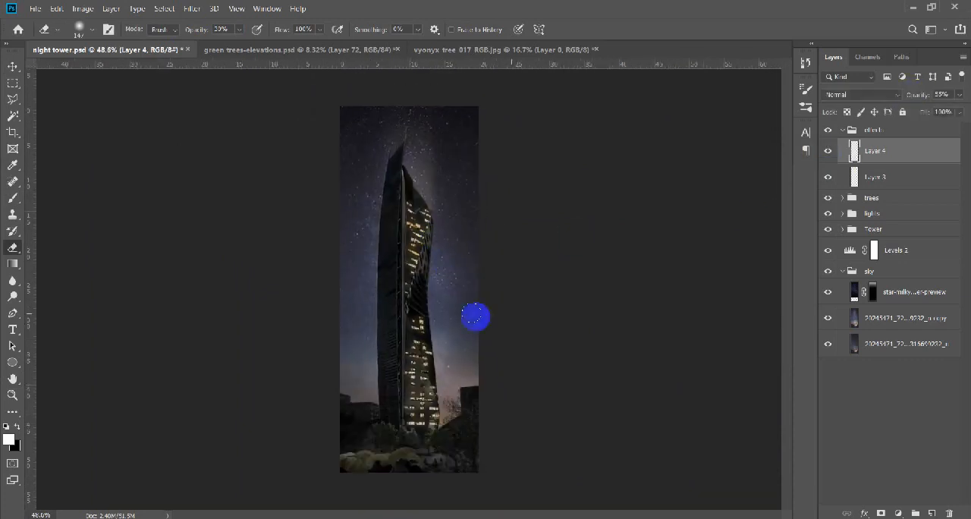
Darken the shrubs and ground at the tower's base on Layer 0 with the Burn tool.
key(v)
scroll(416, 288, up, 1)
scroll(458, 427, up, 6)
drag(456, 430, 437, 312)
scroll(427, 292, down, 8)
scroll(423, 290, up, 2)
click(404, 462)
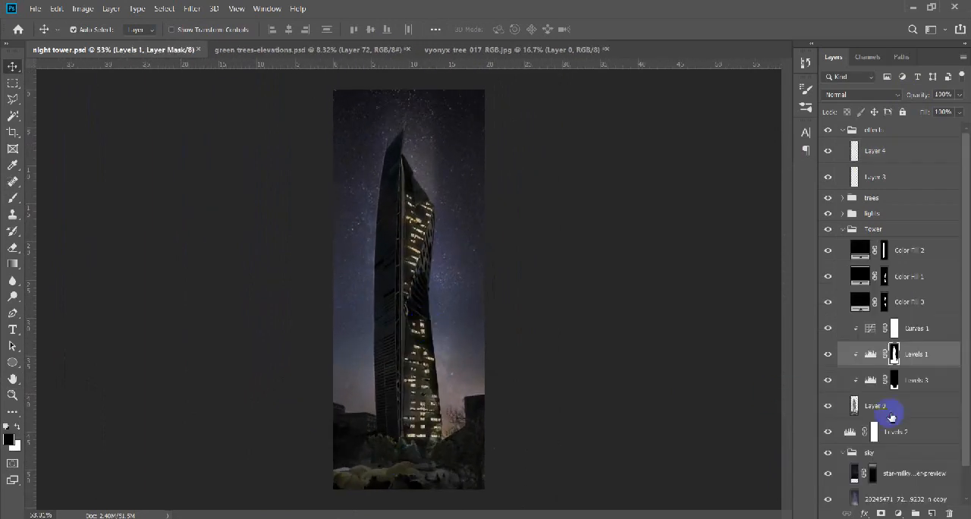
click(891, 410)
key(o)
scroll(412, 406, up, 2)
key(shift+o)
mouse_move(412, 408)
mouse_down()
mouse_move(421, 318)
mouse_move(336, 431)
mouse_up()
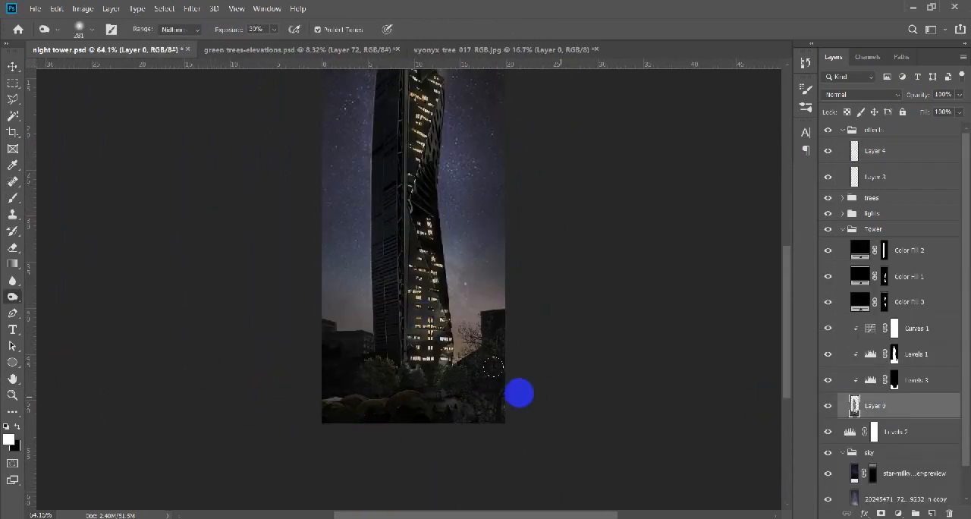
Darken the tree on Layer 2 with Levels, setting the output white level to 220.
key(v)
click(498, 399)
scroll(498, 402, down, 1)
key(ctrl+l)
drag(799, 288, 792, 287)
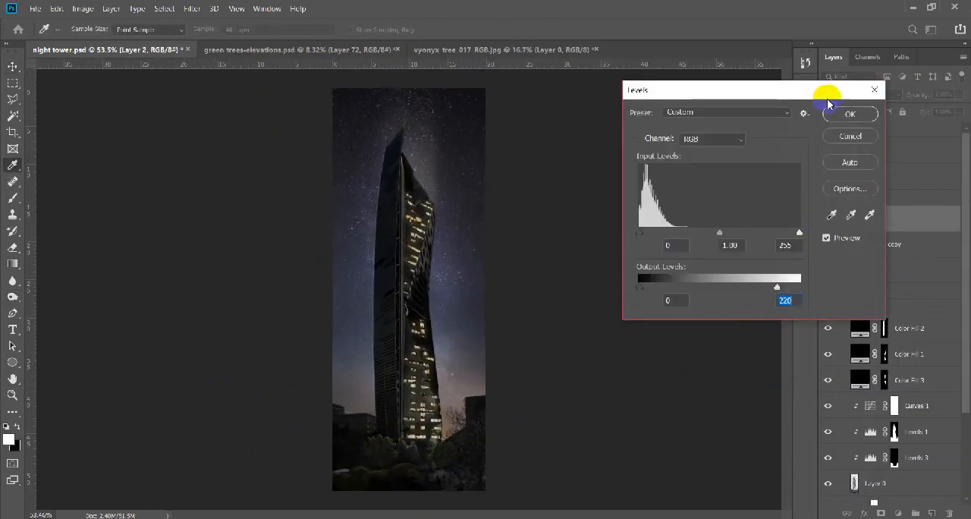
click(847, 114)
scroll(407, 342, down, 2)
scroll(408, 293, up, 4)
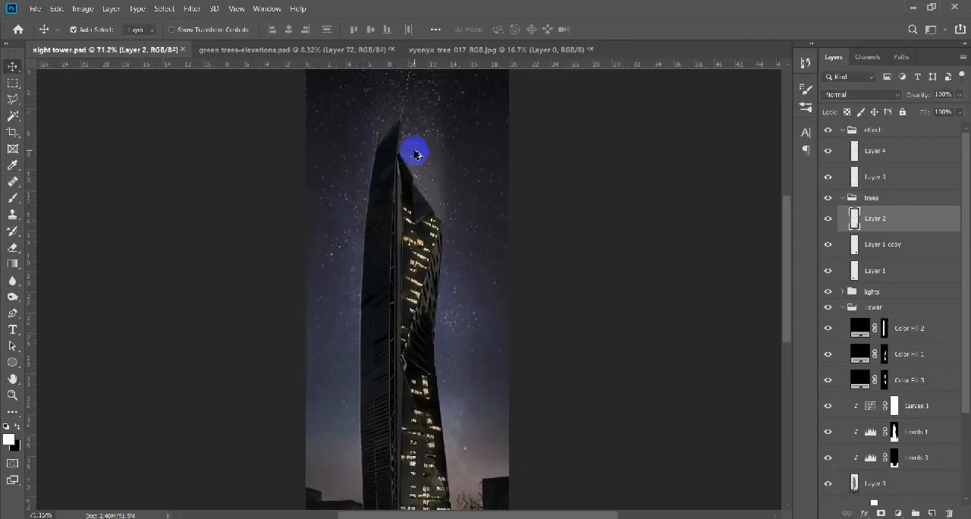
On a new layer in the effects group, paint a thin white line along the sloping right edge of the tower's roof.
scroll(425, 220, down, 5)
scroll(429, 289, up, 10)
click(430, 298)
click(842, 198)
click(584, 252)
key(ctrl+shift+alt+n)
key(b)
scroll(449, 317, up, 3)
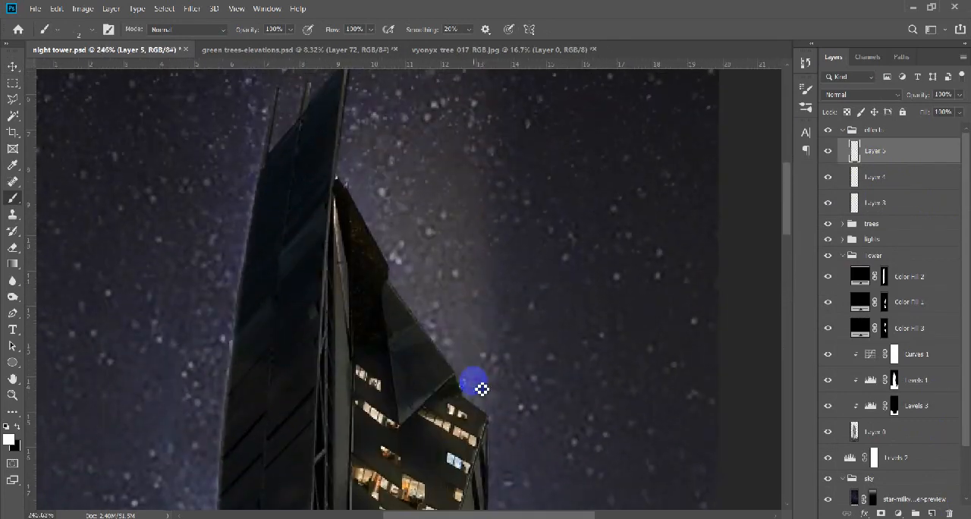
scroll(482, 388, up, 2)
scroll(402, 391, up, 3)
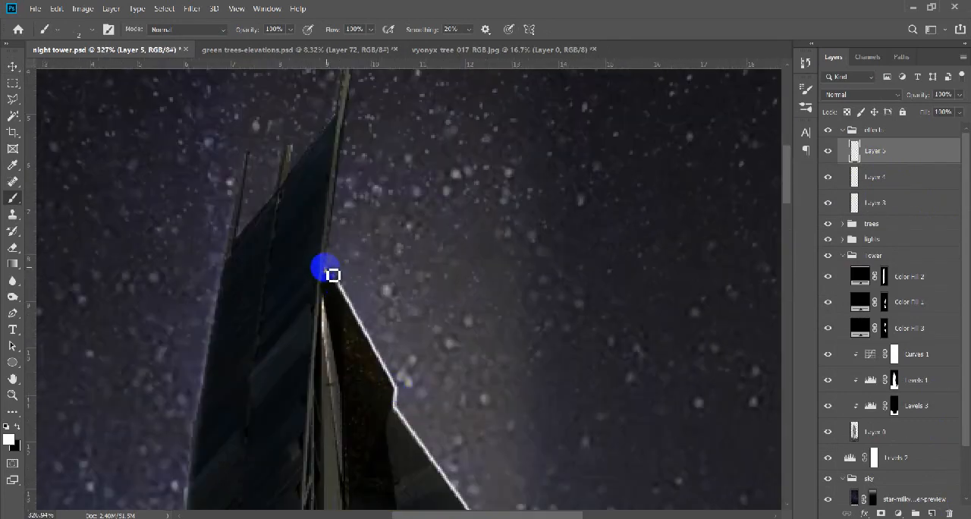
Lower the roof line layer's opacity and soften the line with the eraser.
scroll(332, 275, down, 6)
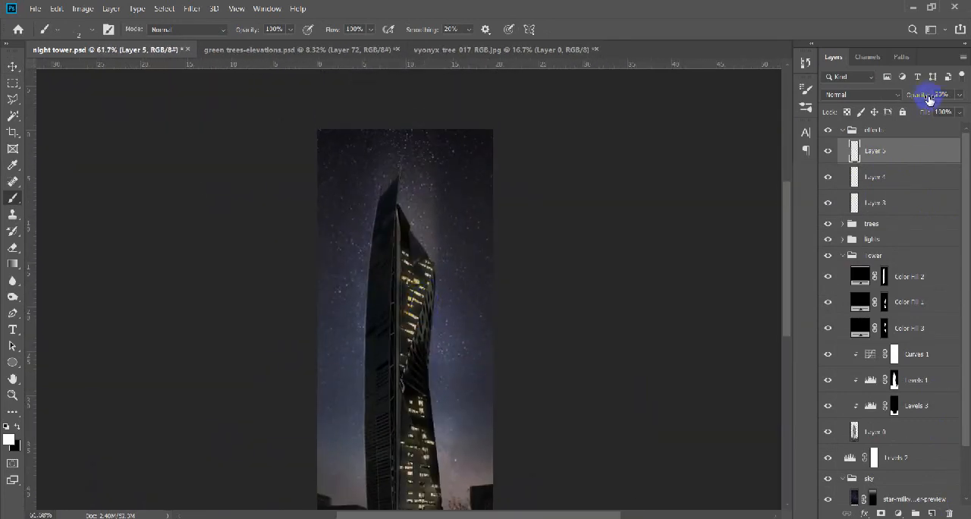
scroll(481, 277, up, 6)
key(e)
drag(479, 269, 524, 367)
scroll(326, 242, down, 7)
Compare the image with and without the roof line, set its layer opacity to 25% and save the document.
key(v)
click(829, 154)
click(829, 154)
scroll(445, 251, down, 1)
scroll(445, 252, up, 3)
click(921, 98)
scroll(420, 258, down, 7)
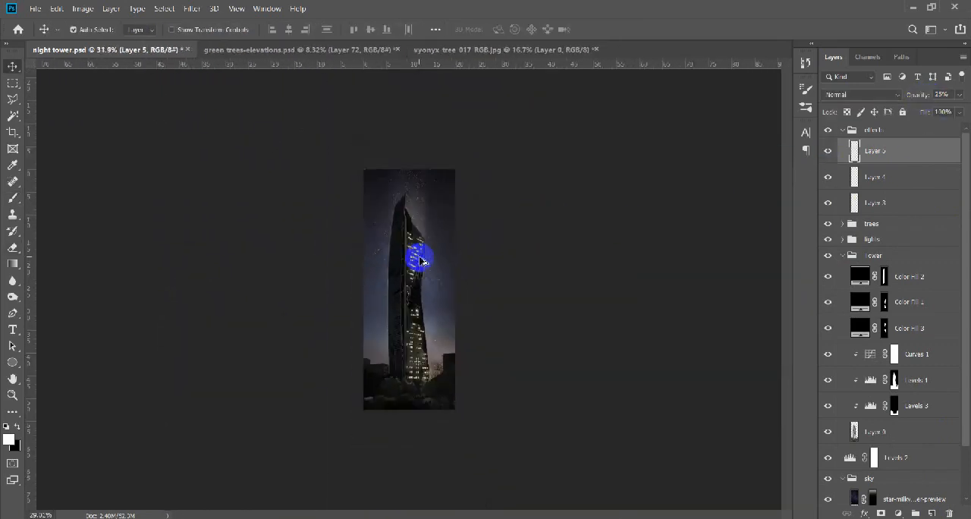
scroll(440, 277, up, 5)
key(ctrl+s)
Switch to File Explorer and browse up from the Trees folder to look for a night skyline image.
key(alt+Tab)
click(529, 276)
click(60, 98)
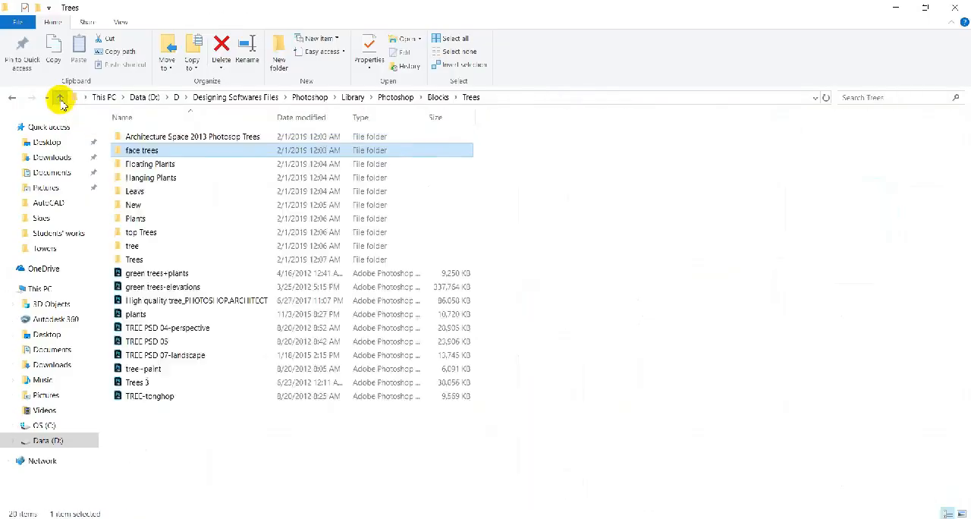
click(60, 98)
double_click(642, 230)
drag(479, 306, 464, 395)
Bring the Sydney_HarbourPano image from File Explorer into the night tower document in Photoshop.
key(alt+Tab)
key(alt+Tab)
click(839, 372)
double_click(841, 363)
key(alt+Tab)
drag(860, 361, 475, 386)
key(alt+Tab)
Enlarge the harbour panorama over the image's lower part, align it at reduced opacity and move its layer above the effects group.
drag(481, 304, 782, 381)
drag(445, 273, 648, 373)
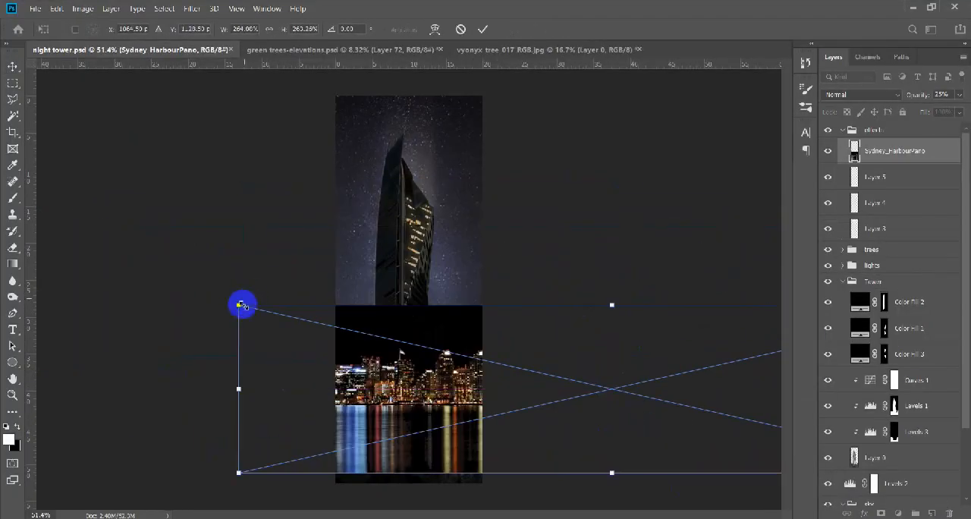
drag(239, 305, 163, 288)
drag(918, 96, 908, 107)
drag(438, 381, 448, 393)
key(Return)
drag(927, 151, 932, 123)
click(843, 156)
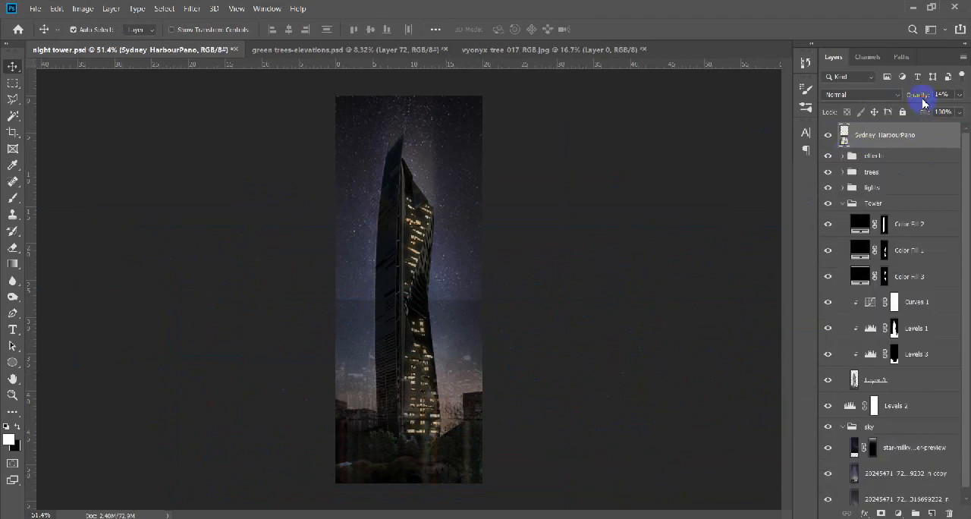
Restore the panorama to full opacity, delete its black sky with the Magic Wand and defringe the skyline's edges.
key(0)
key(w)
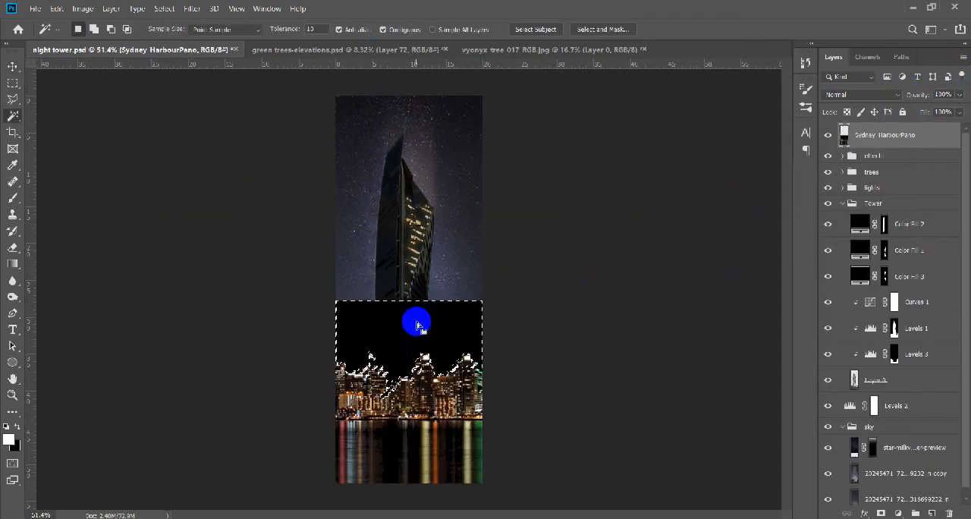
key(Delete)
key(ctrl+d)
key(v)
key(alt+l)
key(t)
key(d)
key(Return)
Move the panorama layer directly below the Tower group and reposition the skyline behind the tower.
scroll(434, 341, down, 8)
click(843, 203)
drag(926, 139, 927, 213)
scroll(448, 344, up, 11)
drag(486, 293, 501, 309)
Delete the leftover black sky area from the panorama and shift the skyline slightly upward behind the tower.
key(w)
click(323, 256)
key(Delete)
key(ctrl+d)
key(v)
scroll(432, 435, down, 7)
scroll(448, 432, up, 6)
drag(490, 383, 490, 376)
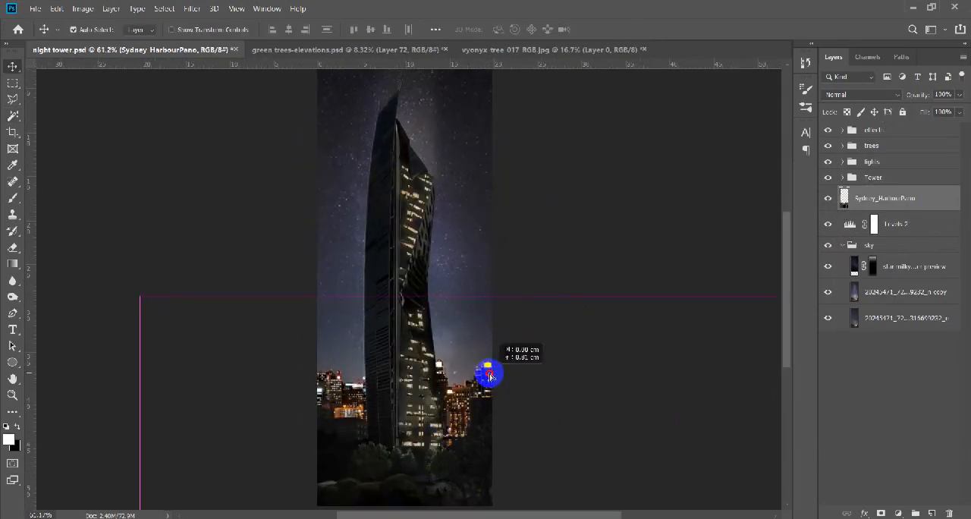
Put the skyline layer in a group named BG and darken it with a clipped Levels adjustment.
key(ctrl+g)
click(896, 214)
click(899, 513)
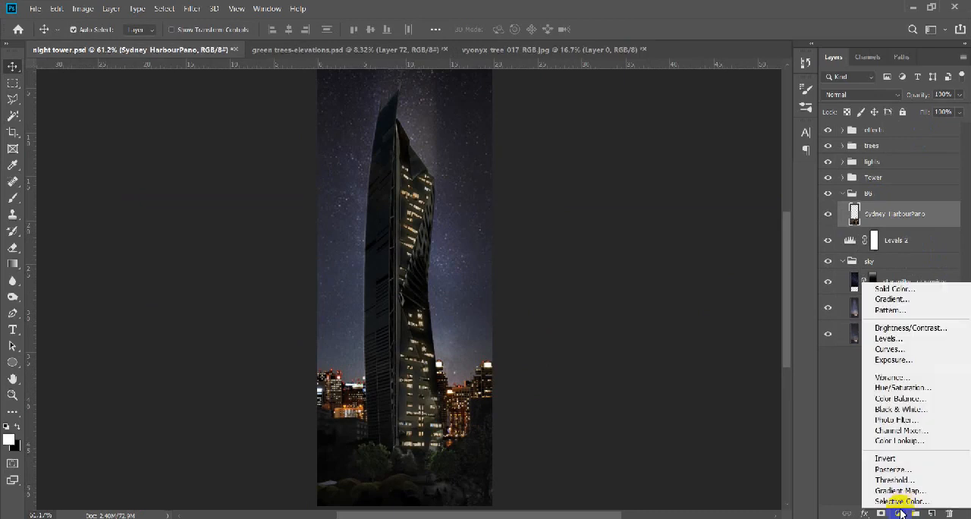
click(889, 338)
drag(797, 355, 768, 357)
drag(728, 322, 741, 325)
click(809, 175)
scroll(531, 286, down, 3)
Reduce the skyline layer's saturation to -46 with Hue/Saturation, keeping the layer at 100% opacity.
click(894, 240)
key(ctrl+u)
drag(772, 205, 746, 206)
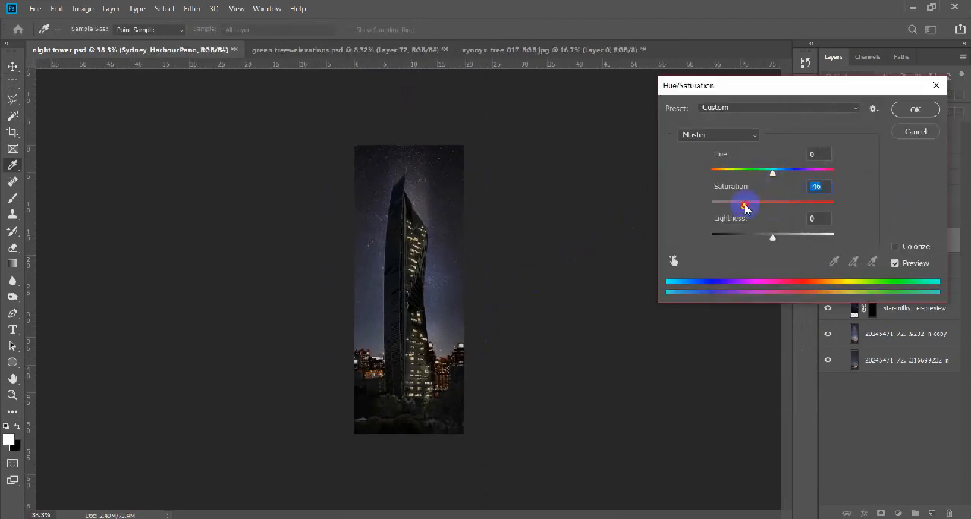
click(903, 114)
scroll(478, 347, up, 8)
drag(919, 98, 935, 98)
scroll(445, 429, down, 3)
scroll(390, 397, up, 2)
Burn the low buildings and vegetation beside the tower's base on Layer 0, and collapse the Tower group.
click(461, 336)
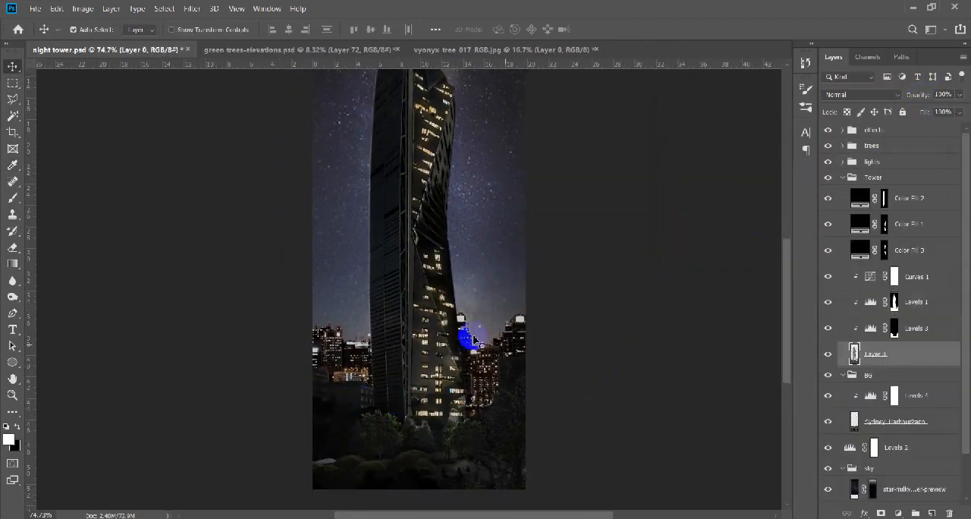
key(o)
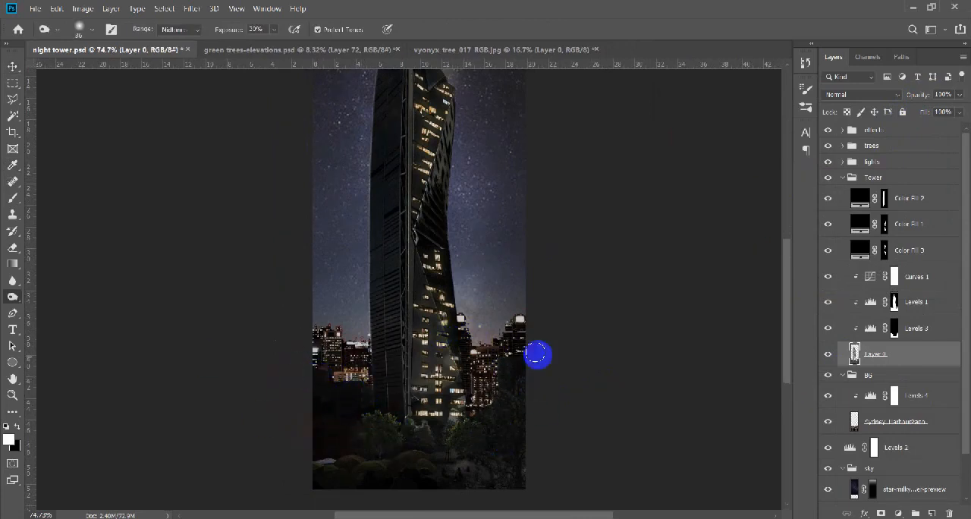
key(v)
scroll(410, 422, down, 4)
scroll(425, 413, up, 3)
click(456, 395)
scroll(455, 394, down, 8)
click(843, 178)
scroll(427, 357, up, 5)
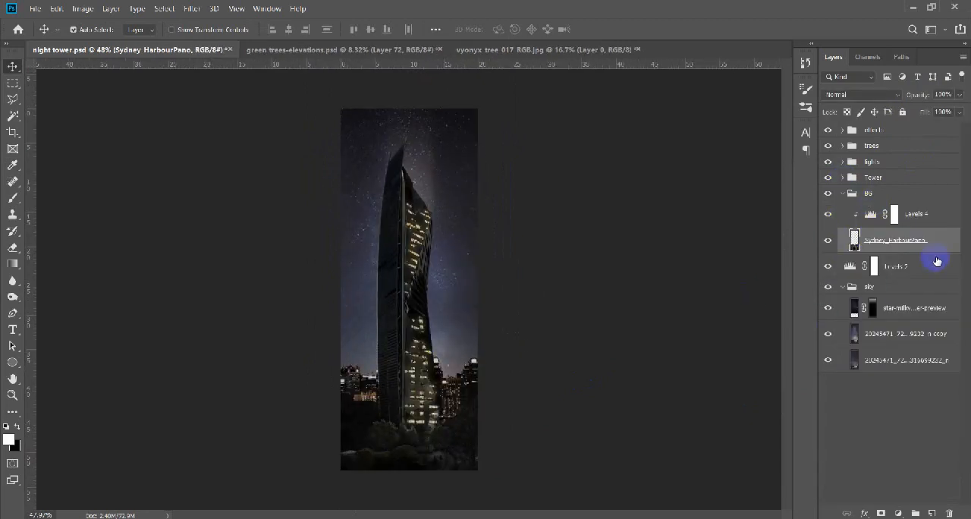
click(932, 514)
key(b)
drag(463, 343, 466, 213)
drag(488, 370, 363, 382)
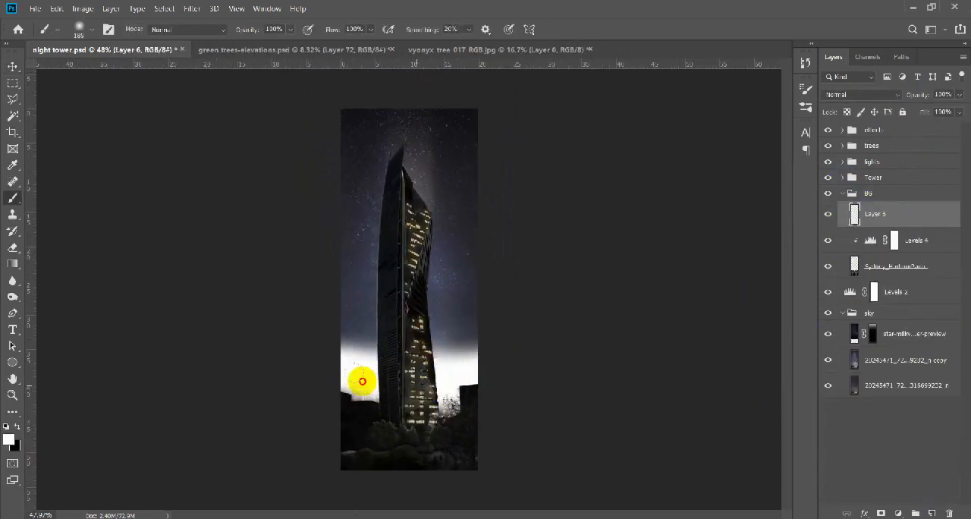
key(v)
scroll(401, 327, up, 3)
click(192, 9)
click(579, 6)
key(ctrl+z)
key(ctrl+z)
Paint a soft white haze band across the skyline on a new layer at the top of the BG group.
click(932, 514)
alt+click(895, 228)
key(b)
drag(497, 380, 330, 384)
Soften the white haze band with a strong Gaussian Blur and lower its layer opacity to 43%.
click(192, 8)
click(453, 190)
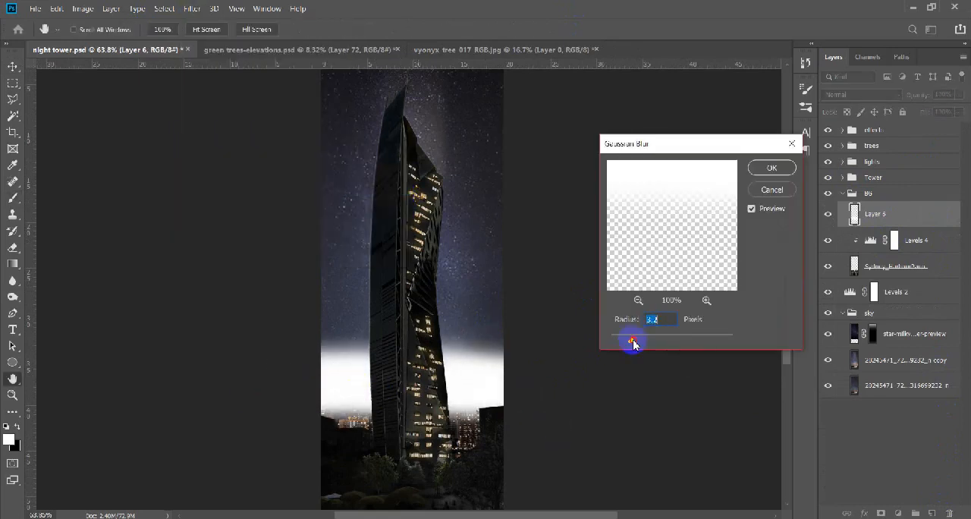
drag(633, 343, 683, 341)
click(775, 168)
drag(920, 94, 934, 98)
Erase the upper part of the haze with a large soft eraser and reduce the layer's opacity to 10%.
key(e)
scroll(394, 334, down, 3)
scroll(402, 303, up, 1)
drag(451, 280, 470, 284)
drag(480, 315, 297, 309)
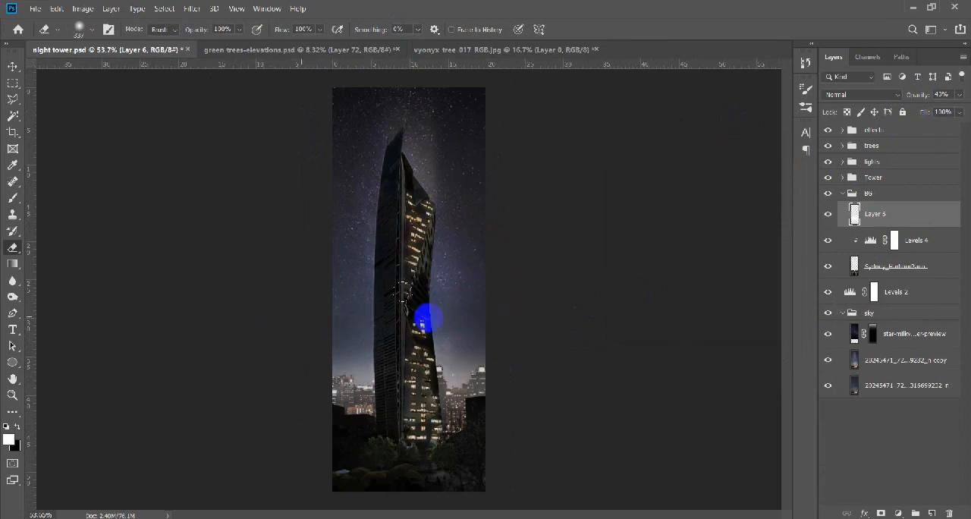
drag(932, 96, 918, 106)
drag(489, 341, 274, 344)
key(v)
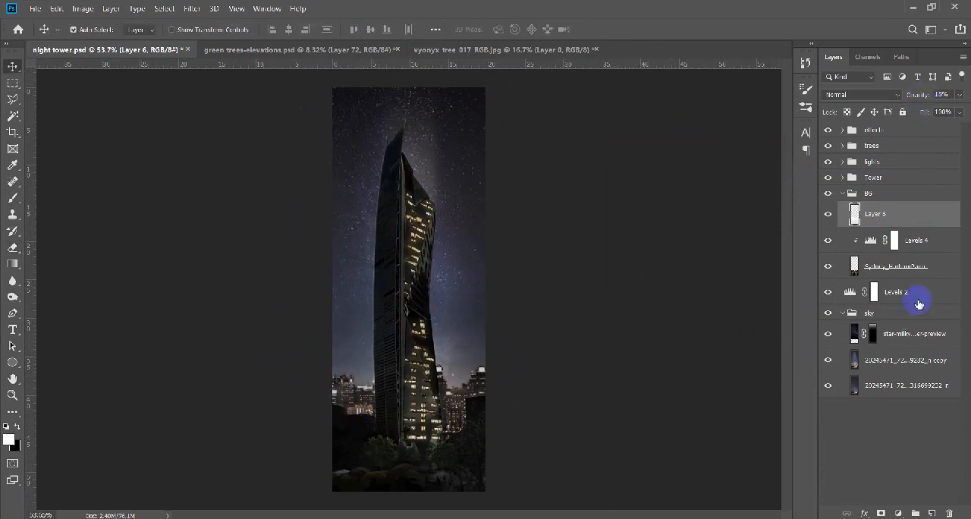
Paint black over the skyline on a new layer clipped to Sydney_HarbourPano, and reduce that layer's opacity to 39%.
click(903, 268)
key(o)
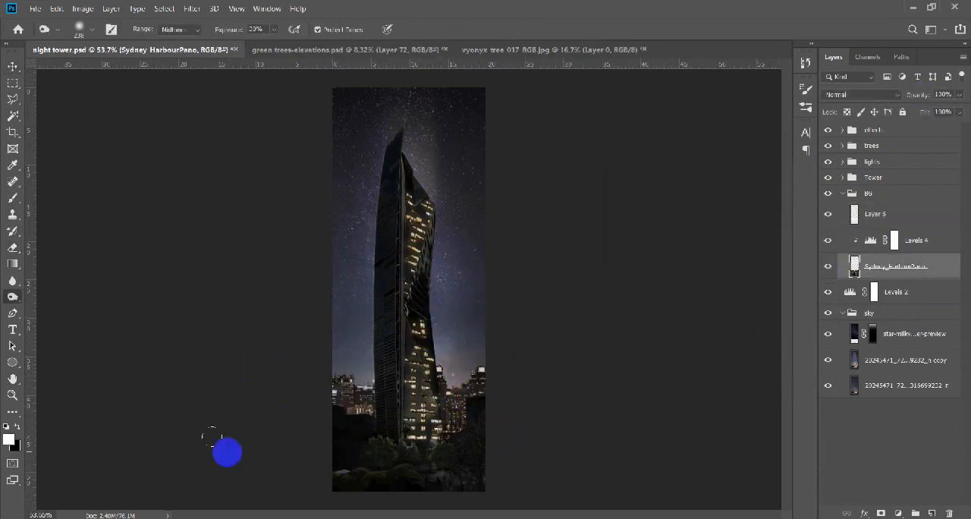
scroll(417, 446, up, 1)
key(v)
click(932, 513)
key(b)
key(x)
drag(499, 379, 385, 378)
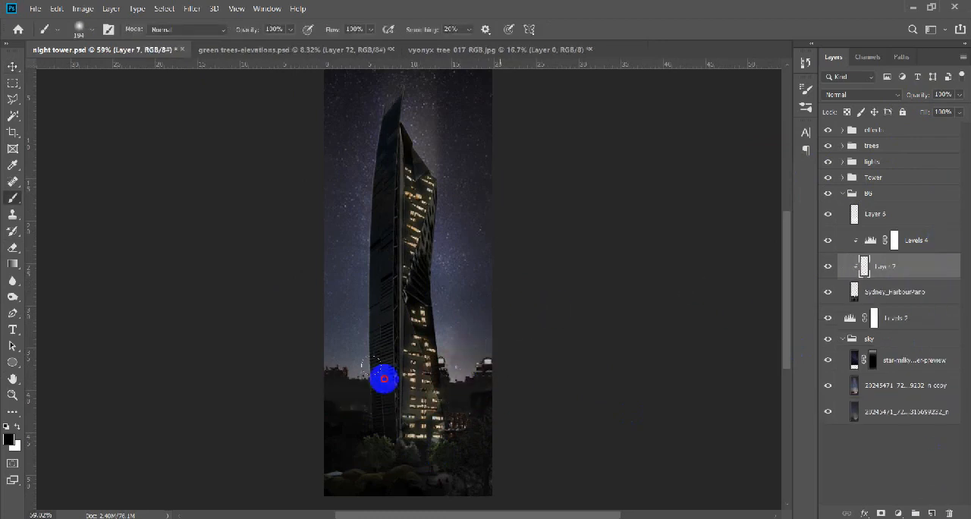
Set the opacity of the haze layer, Layer 6, to 0% and check the skyline around the tower's base.
click(836, 217)
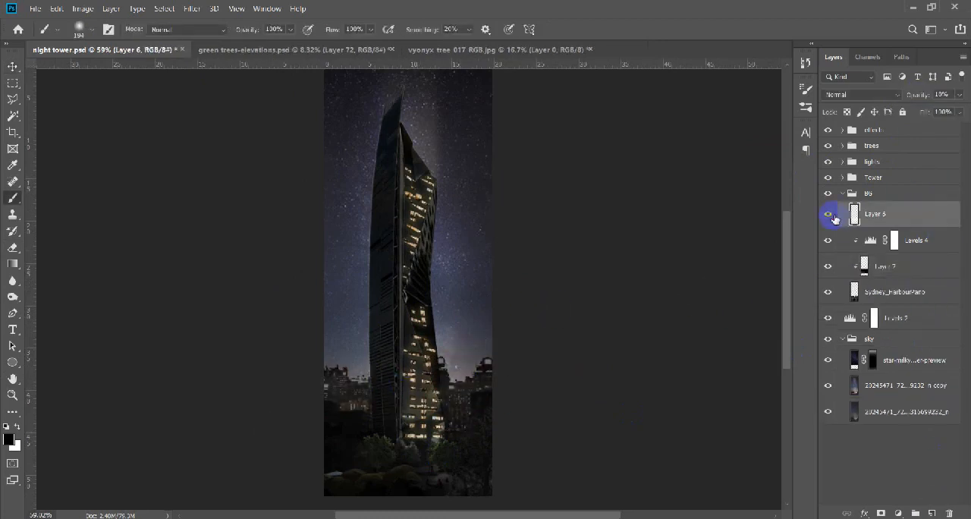
scroll(415, 462, up, 12)
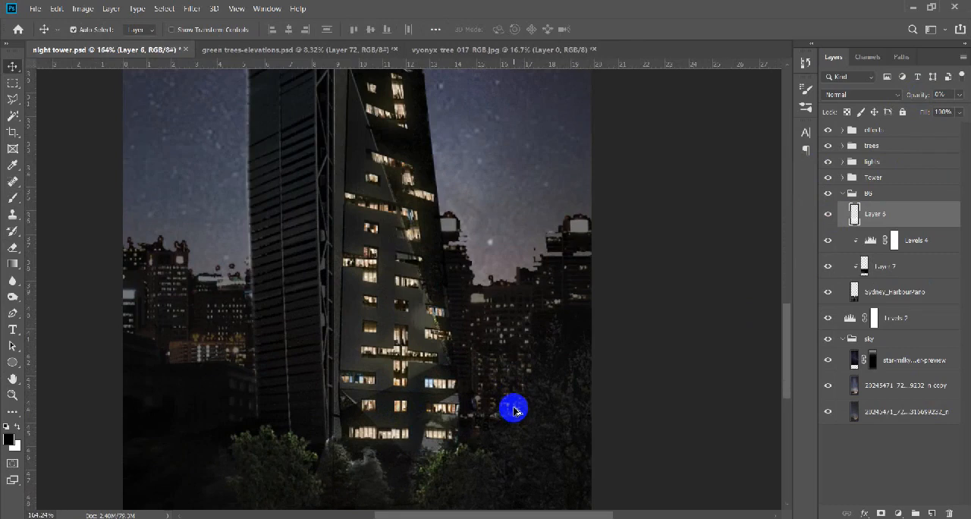
key(v)
key(ctrl+0)
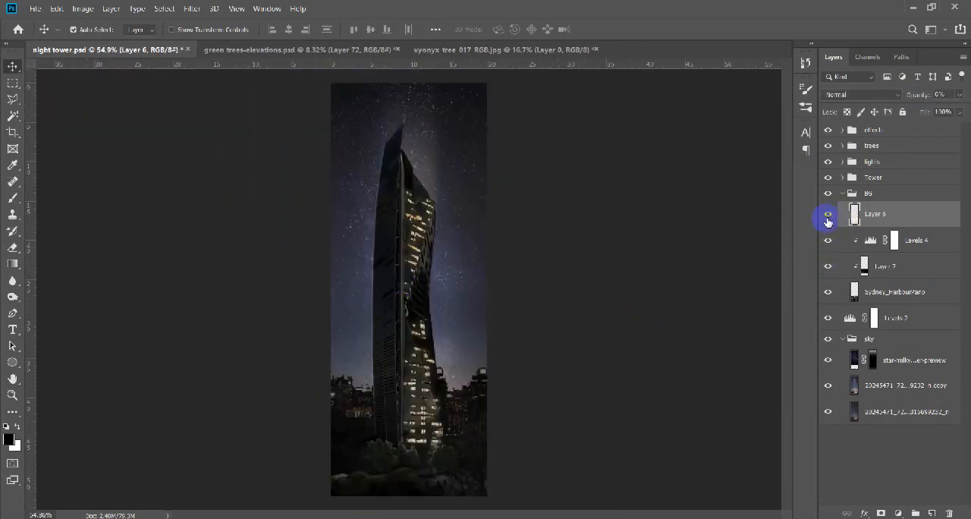
click(833, 241)
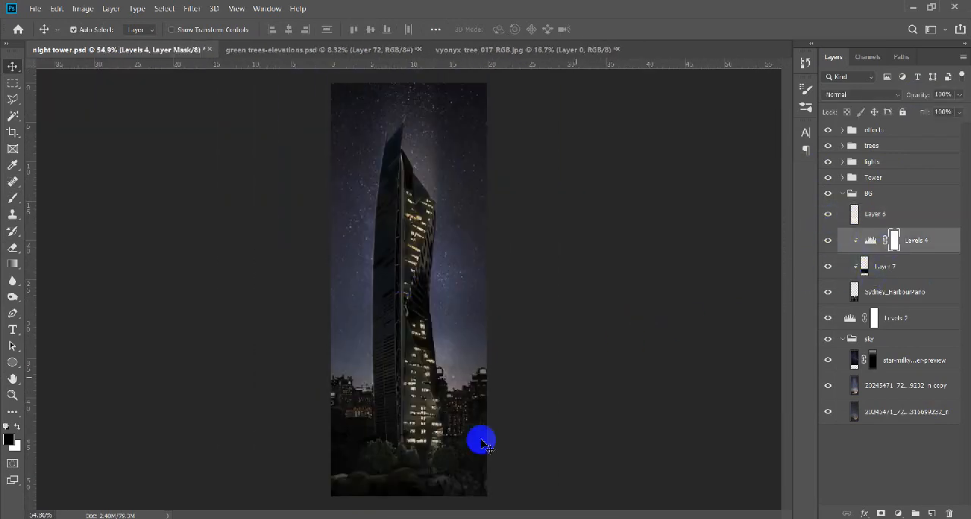
Select the lit windows of the skyline buildings on Sydney_HarbourPano with a non-contiguous Magic Wand selection.
scroll(456, 425, up, 18)
click(891, 296)
scroll(454, 259, up, 3)
key(w)
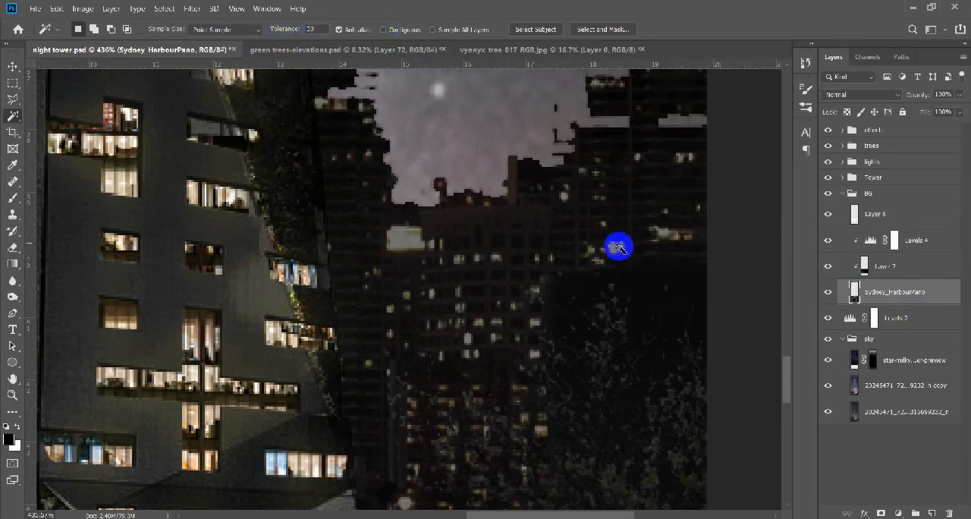
click(619, 247)
scroll(522, 225, down, 10)
scroll(165, 218, up, 20)
scroll(167, 218, down, 7)
scroll(384, 339, up, 5)
scroll(371, 358, down, 11)
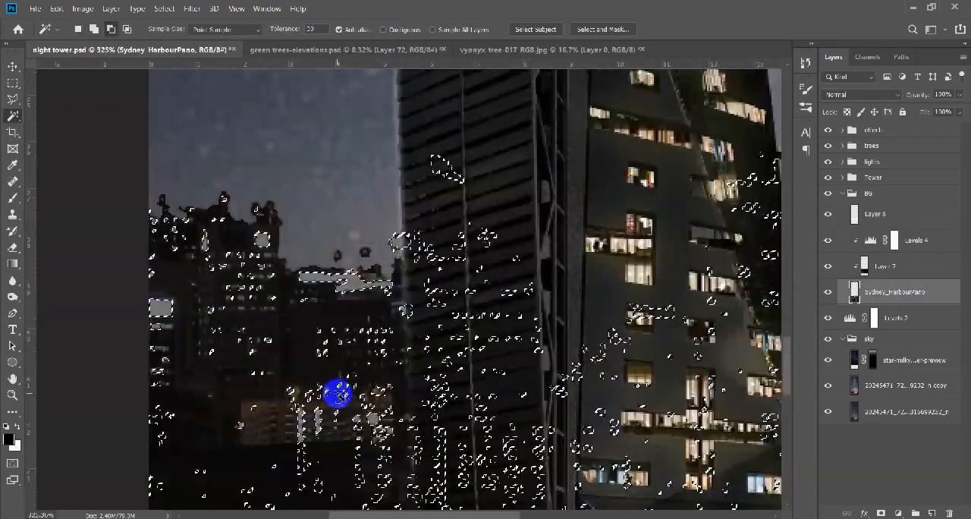
scroll(338, 394, down, 9)
scroll(576, 346, up, 8)
scroll(410, 324, down, 8)
Paint black on the Levels 4 mask inside the window selection to brighten the lit windows, and deselect.
click(895, 240)
key(b)
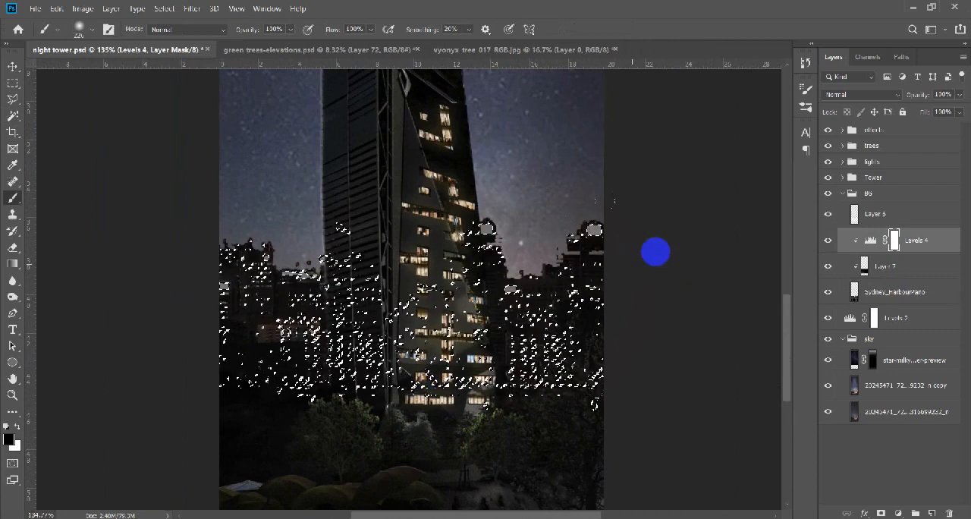
key(ctrl+d)
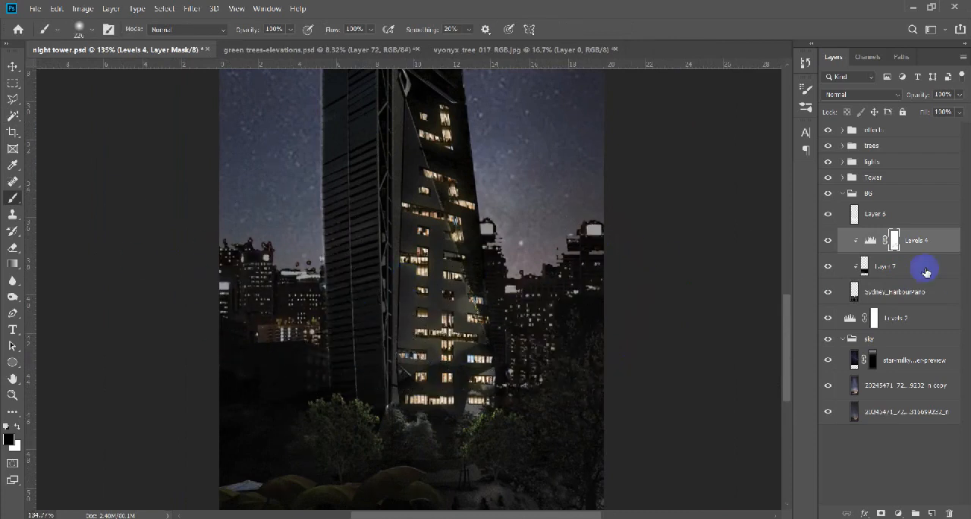
Lightly erase the black shading on Layer 7 over the skyline with a soft eraser at 50% opacity.
click(847, 276)
key(e)
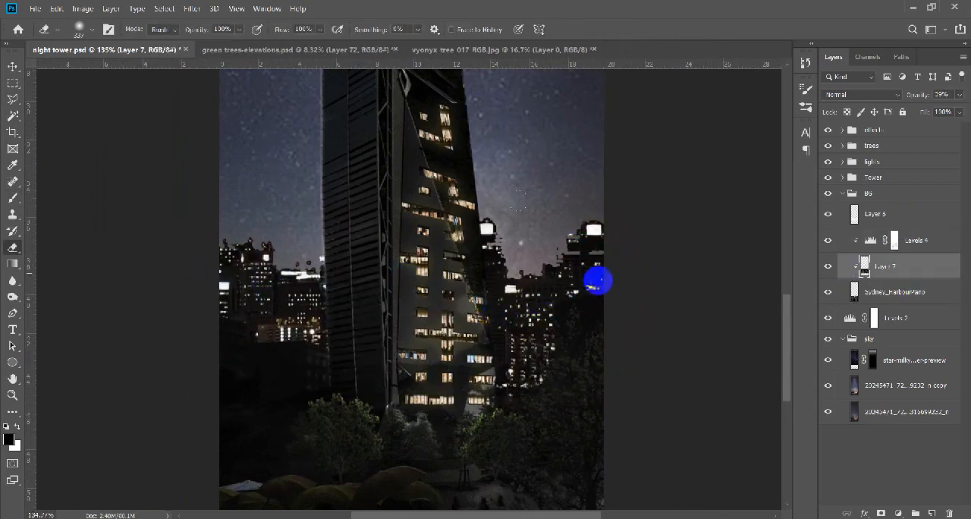
key(v)
scroll(455, 423, down, 3)
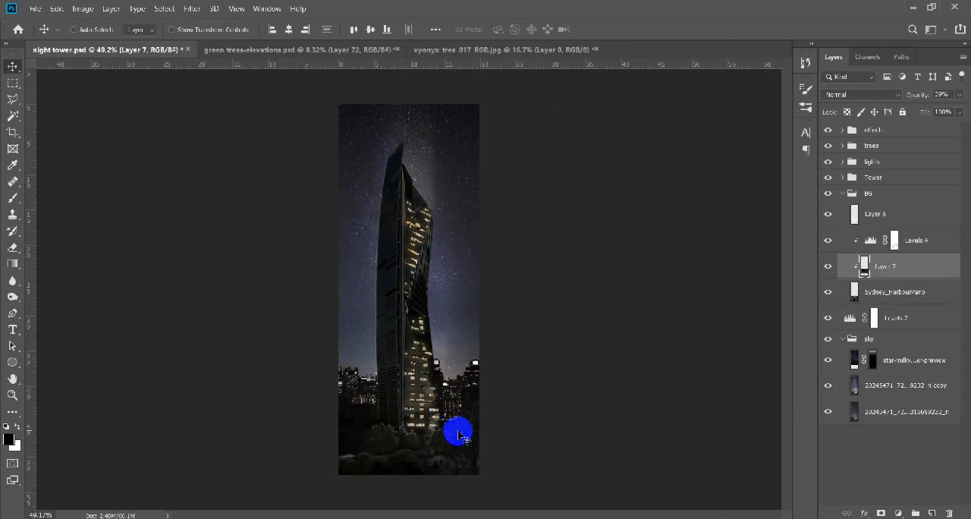
scroll(458, 435, up, 1)
key(e)
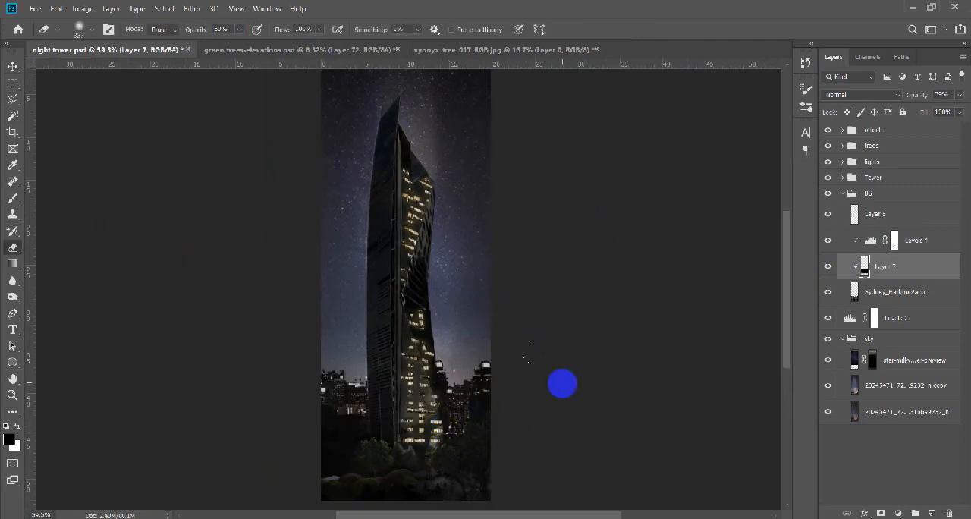
key(v)
Set Layer 7's opacity to 52% and save the document.
scroll(448, 380, down, 1)
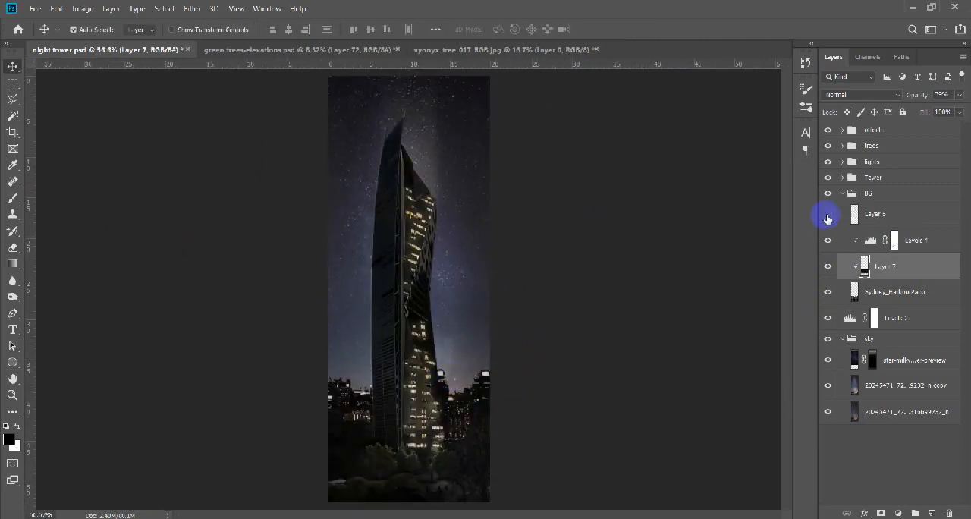
scroll(460, 398, down, 2)
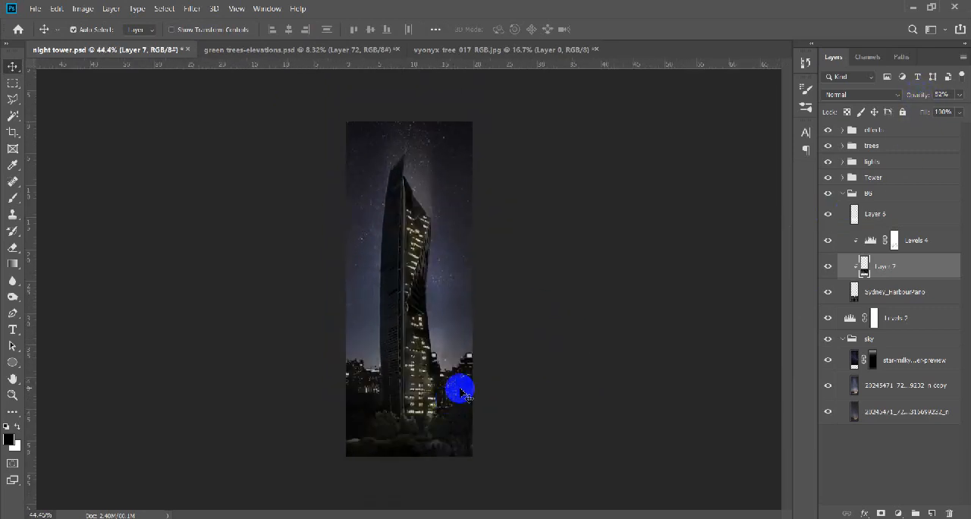
scroll(416, 319, up, 3)
scroll(406, 341, down, 4)
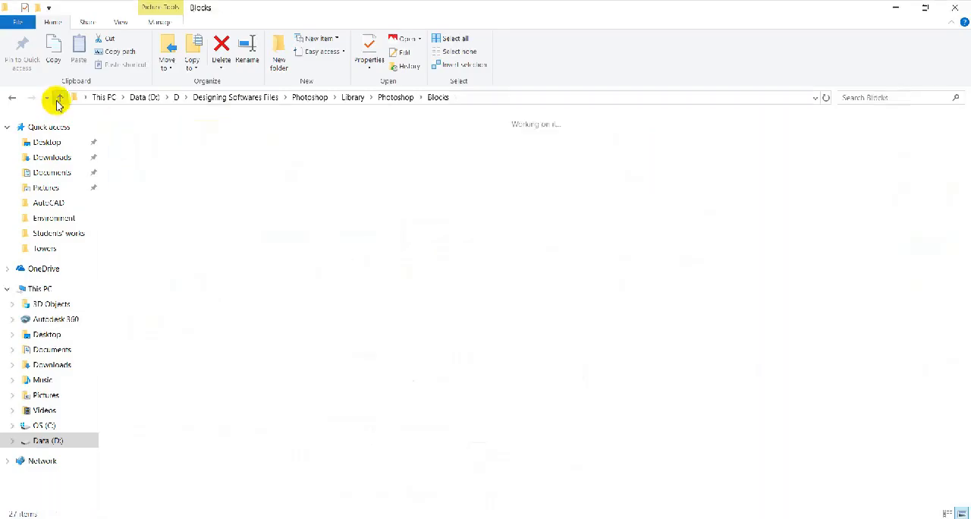
Place the 13 Preview light-beam image from the resource folders, set its blend mode to Screen and keep it topmost.
click(59, 99)
double_click(448, 150)
double_click(694, 176)
double_click(158, 150)
double_click(144, 254)
click(958, 10)
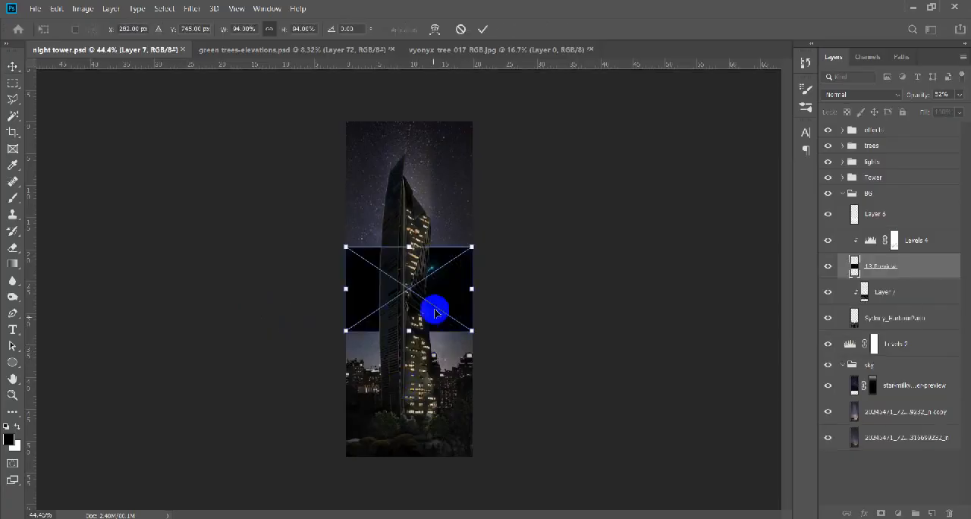
click(861, 94)
click(835, 196)
drag(469, 324, 389, 375)
key(Return)
drag(910, 266, 921, 124)
key(ctrl+z)
alt+click(920, 280)
click(903, 137)
Rotate, scale and move the light beam so it shines upward from the ground along the tower's left side.
key(ctrl+t)
drag(413, 350, 428, 400)
drag(449, 418, 310, 452)
scroll(390, 452, up, 5)
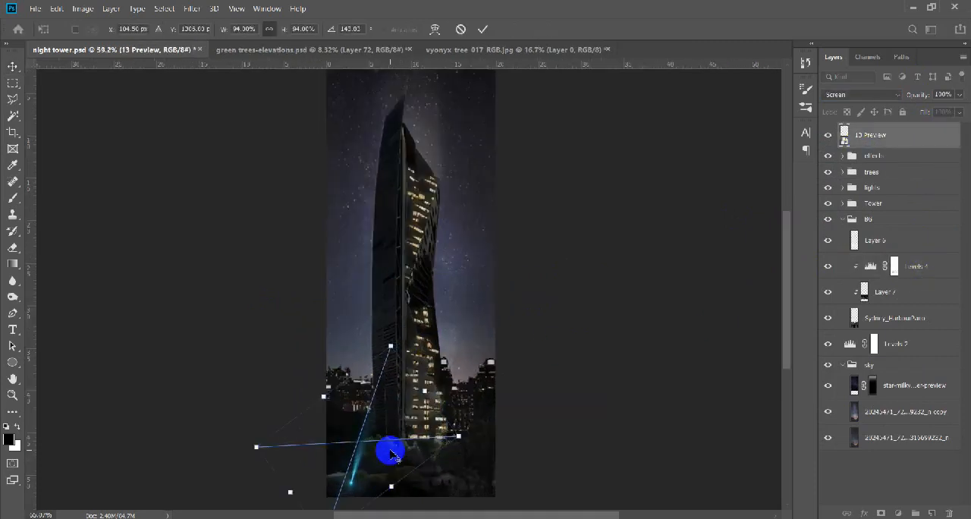
drag(347, 476, 370, 447)
drag(462, 345, 446, 397)
drag(384, 412, 375, 417)
scroll(371, 422, down, 5)
drag(296, 440, 208, 448)
key(Return)
mouse_move(406, 447)
mouse_down()
mouse_move(411, 432)
mouse_move(301, 318)
mouse_up()
Rasterize the 13 Preview layer and erase the beam's lower end and stray glow with a soft eraser.
scroll(393, 383, up, 5)
key(e)
right_click(904, 142)
click(857, 212)
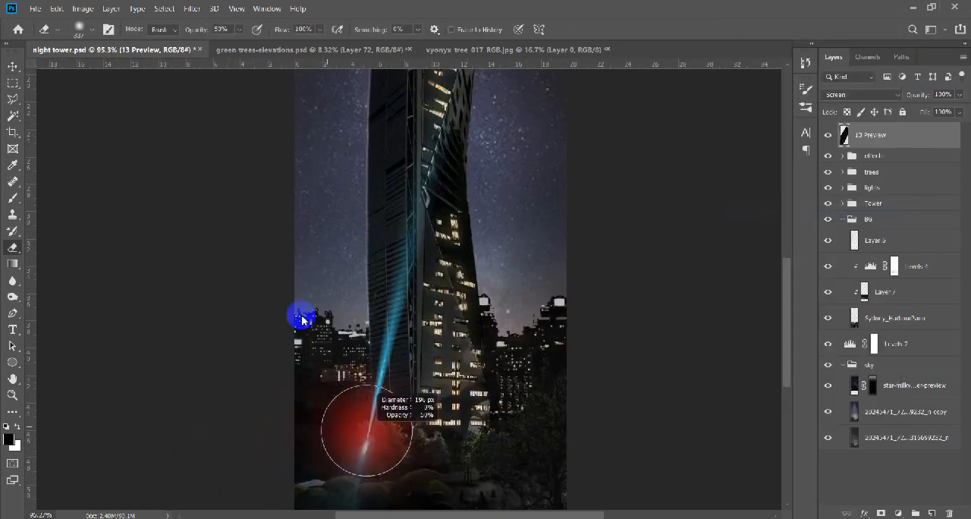
drag(358, 435, 386, 290)
right_click(397, 321)
click(381, 332)
scroll(508, 322, down, 4)
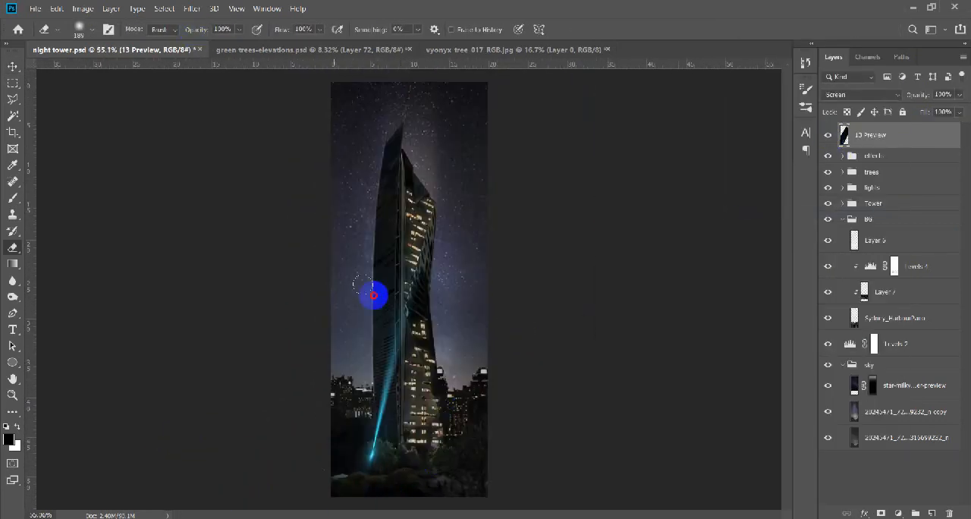
Delete the 13 Preview light-beam layer.
key(v)
click(828, 136)
key(Delete)
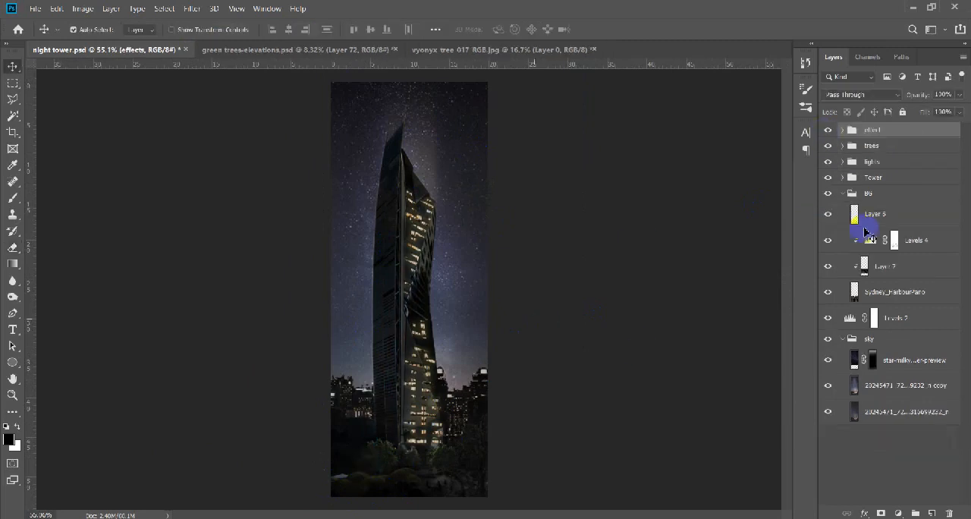
Collapse the BG group, save the document and stamp all visible layers into a new top layer.
click(842, 194)
key(ctrl+s)
scroll(449, 314, down, 1)
key(ctrl+shift+alt+e)
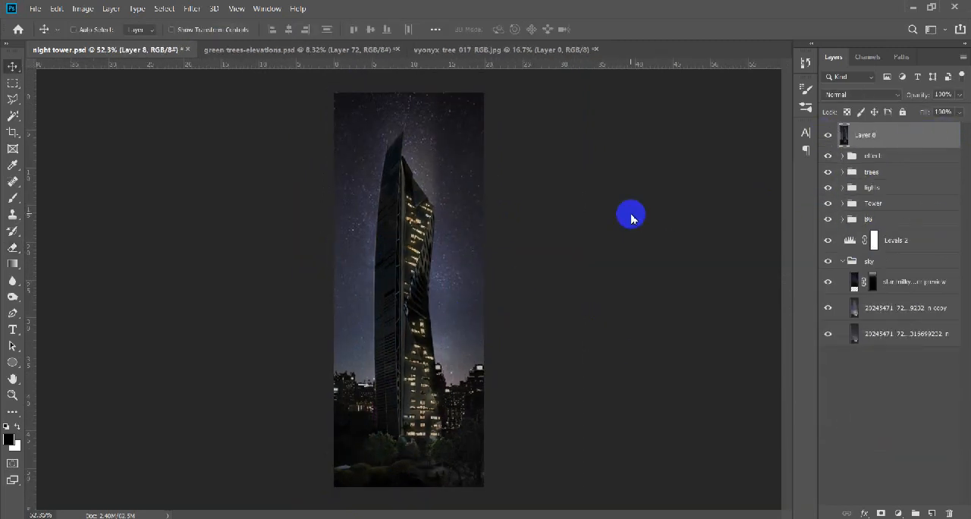
Grade the stamped layer with Camera Raw: Temperature -7, Contrast +2, Highlights +3 and Clarity +18.
key(ctrl+shift+a)
click(735, 199)
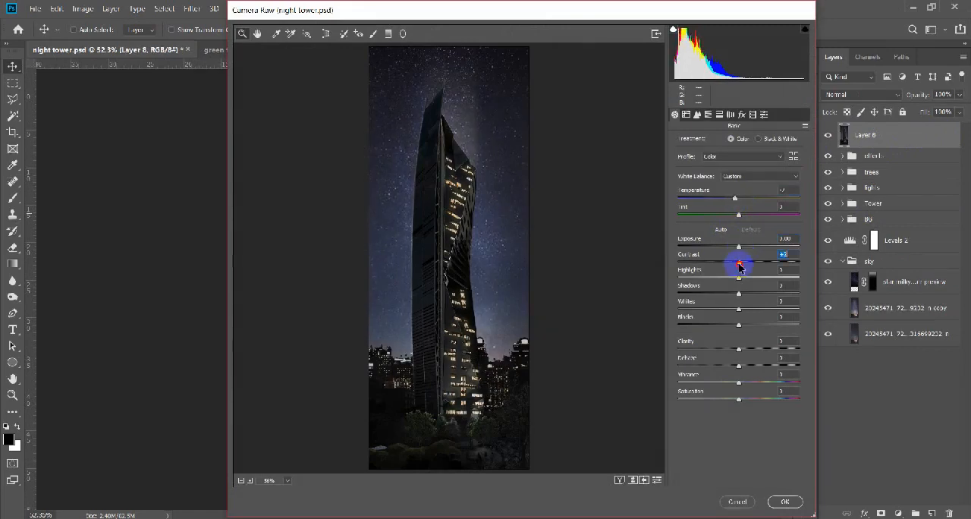
drag(739, 349, 749, 350)
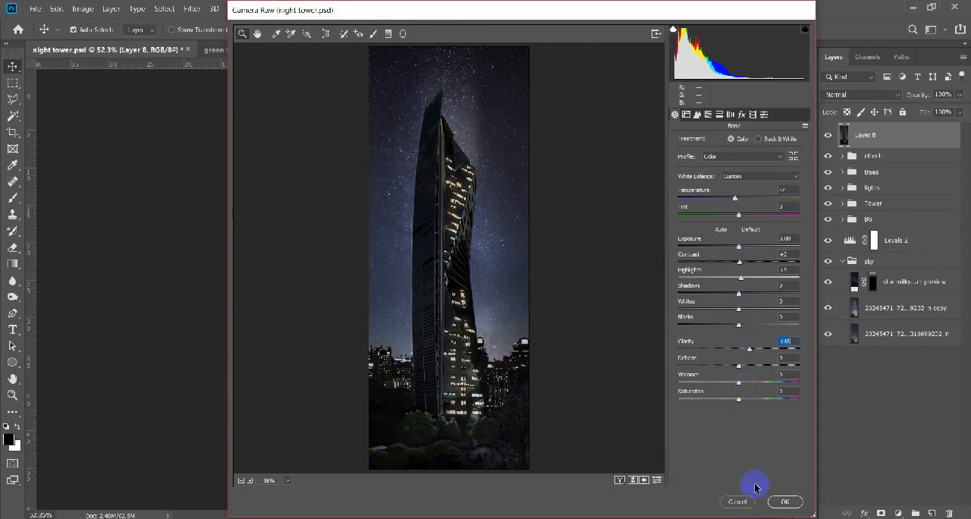
click(776, 503)
Hide Layer 8, check the groups beneath it, and stamp the visible layers into a new layer above the effects group.
click(828, 135)
click(842, 156)
click(829, 229)
click(829, 229)
click(830, 208)
click(828, 177)
click(880, 157)
click(843, 155)
key(ctrl+alt+shift+e)
Grade Layer 9 with Camera Raw using Temperature -7, Contrast +2, Highlights +3 and an adjusted Clarity.
key(ctrl+shift+a)
drag(786, 190, 752, 195)
text(-7)
drag(756, 258, 767, 261)
click(746, 347)
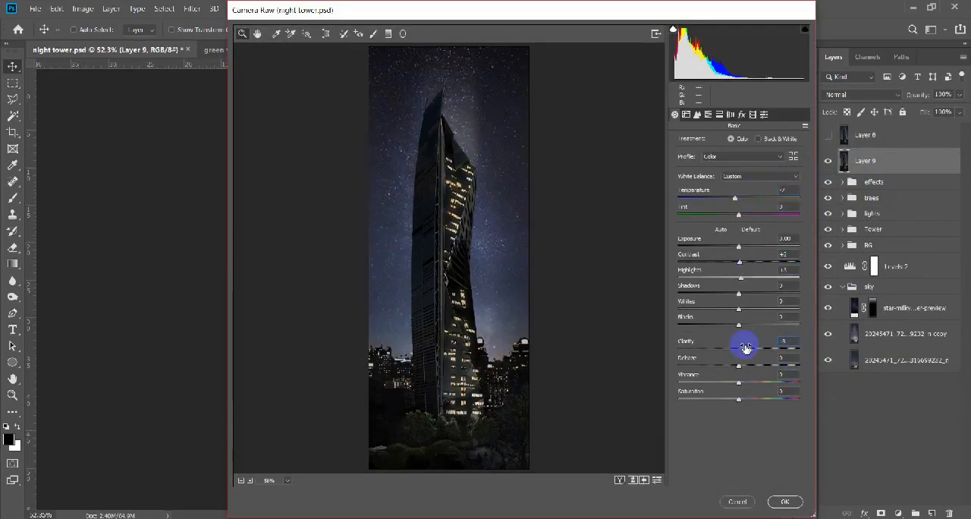
key(Return)
Show Layer 8 again and compare its grading with Layer 9.
click(829, 136)
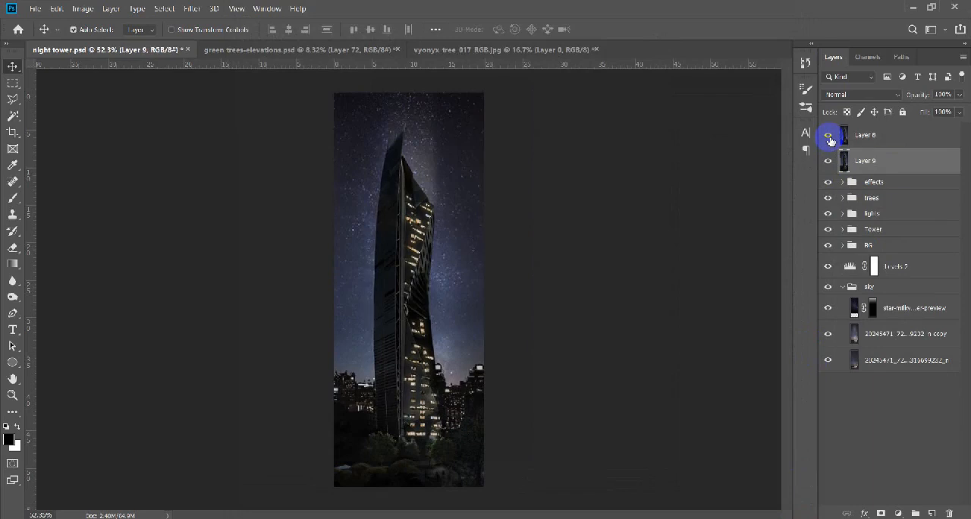
click(830, 139)
scroll(364, 360, up, 5)
click(825, 139)
click(825, 139)
Partly erase Layer 8 over the tower with a soft eraser at 30% opacity, and set the layer's opacity to 74%.
click(873, 140)
key(e)
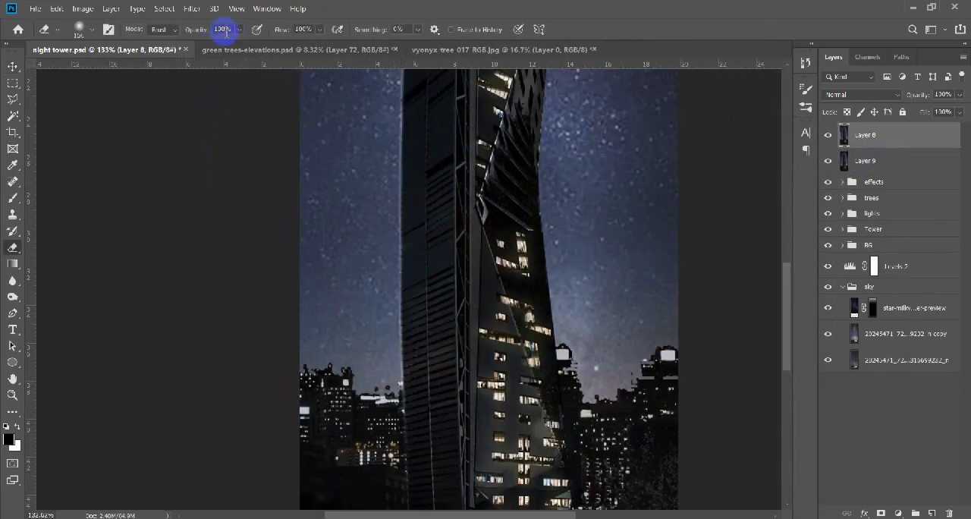
scroll(326, 351, down, 4)
scroll(362, 406, up, 3)
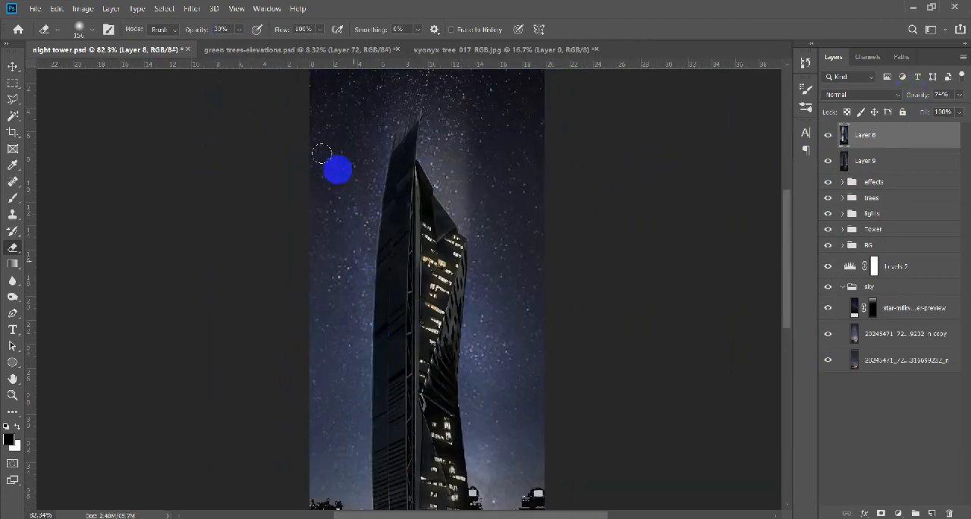
scroll(493, 306, down, 2)
key(v)
Stamp the visible layers into a new top layer and add a black Solid Color fill layer above it.
key(ctrl+alt+shift+e)
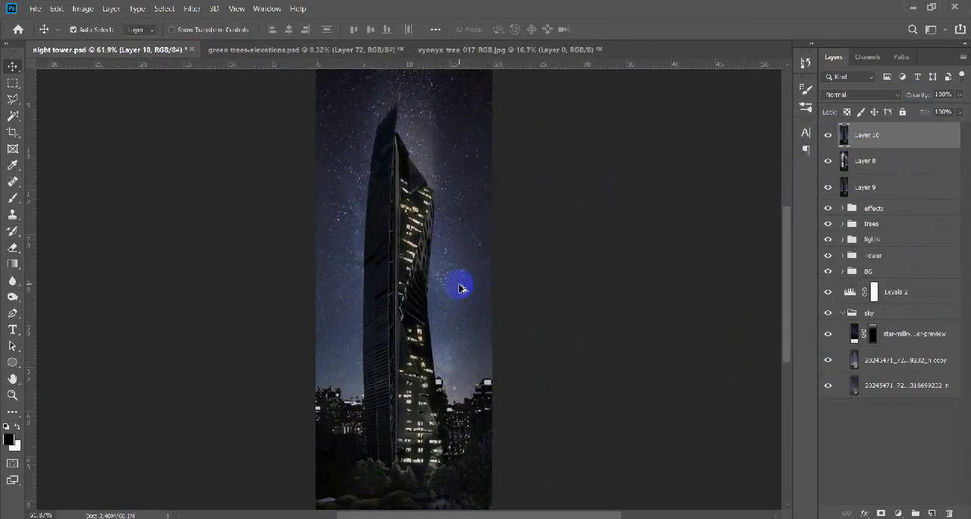
click(897, 514)
click(895, 290)
key(Return)
Mask out the middle of the black fill with a very large soft brush to form a vignette, and compare the effect.
key(b)
scroll(402, 301, down, 2)
alt+right_click(402, 299)
click(403, 289)
alt+right_click(403, 290)
click(399, 291)
key(v)
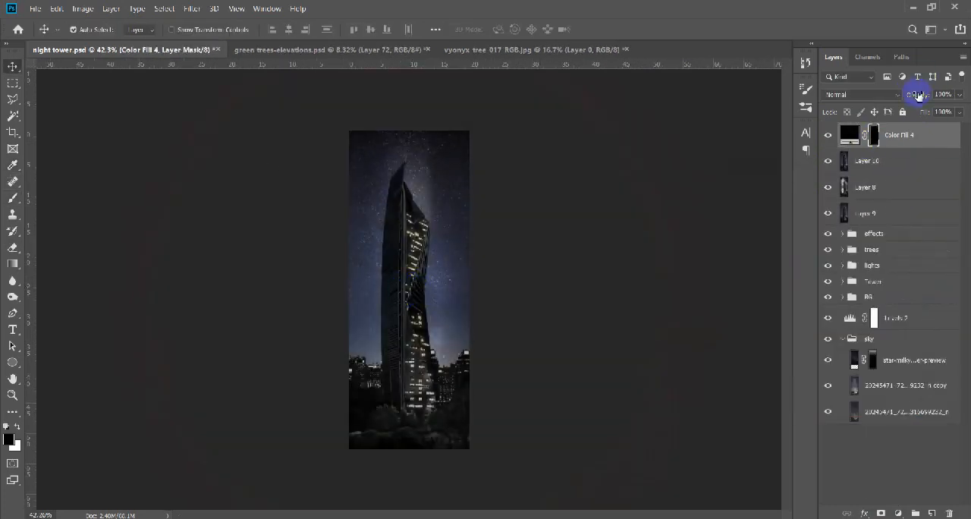
click(828, 135)
key(ctrl+z)
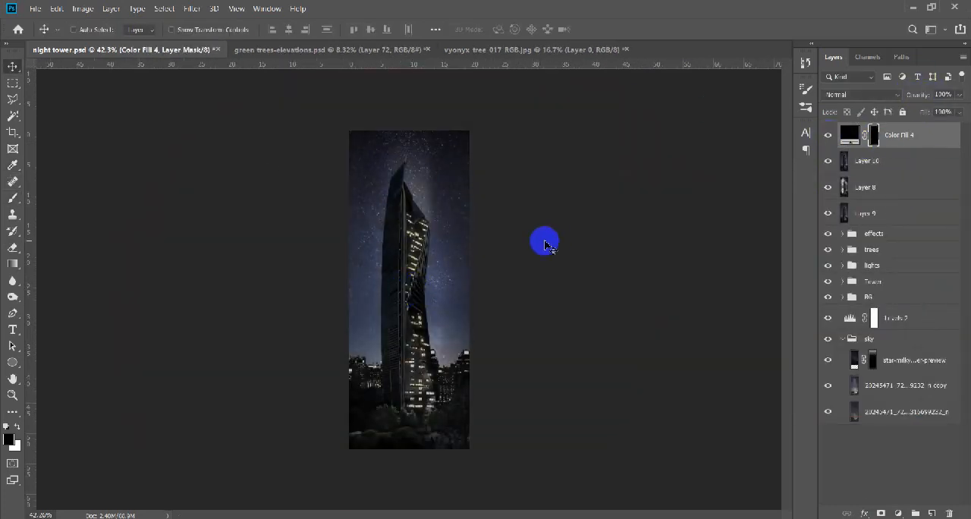
scroll(418, 305, up, 5)
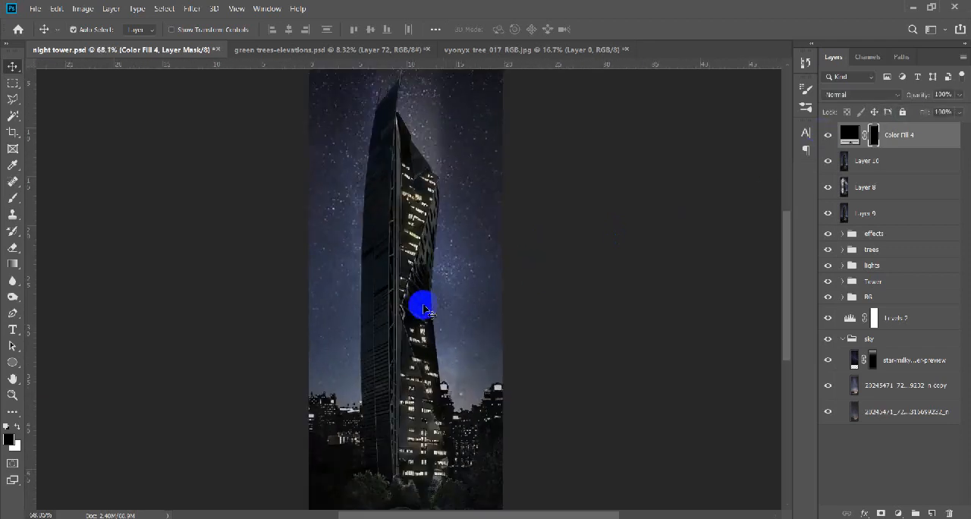
Add a new layer directly below the black Color Fill layer and choose a full-moon brush with white as the foreground colour.
scroll(455, 217, down, 5)
click(932, 514)
key(b)
right_click(470, 195)
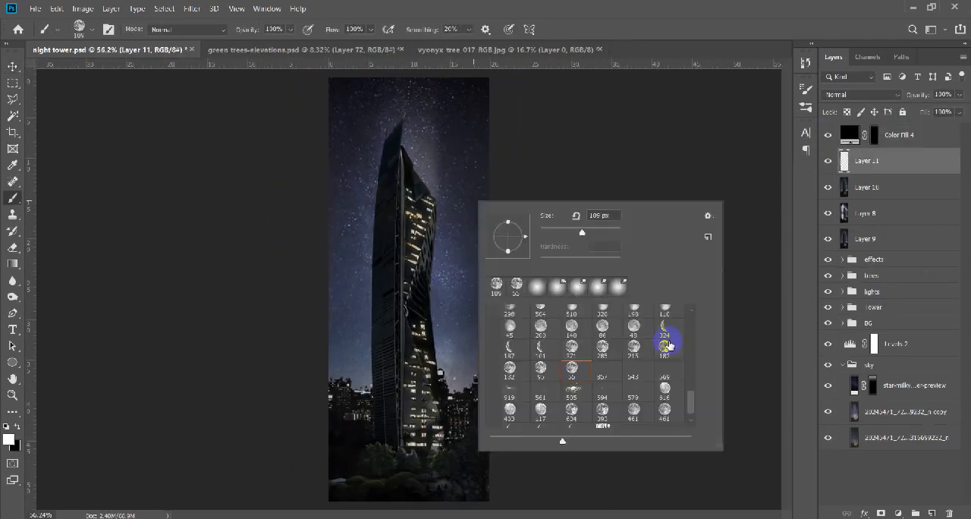
click(672, 341)
Rename the new layer "moon" and stamp a small white moon in the sky to the upper right of the tower.
double_click(869, 161)
text(moon)
key(Return)
right_click(352, 241)
click(469, 129)
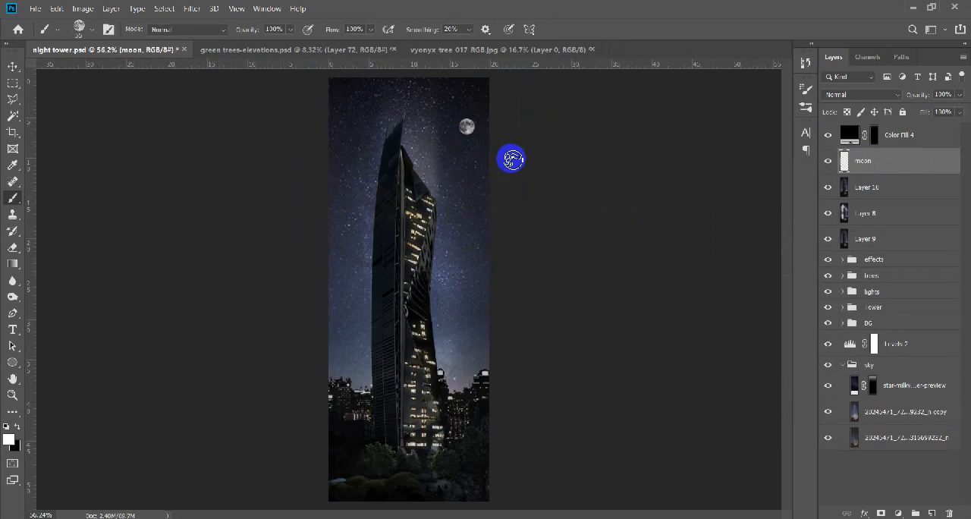
Add a white Outer Glow to the moon layer with Normal blending, 6% opacity, 9% spread and 27 px size.
double_click(942, 172)
click(584, 323)
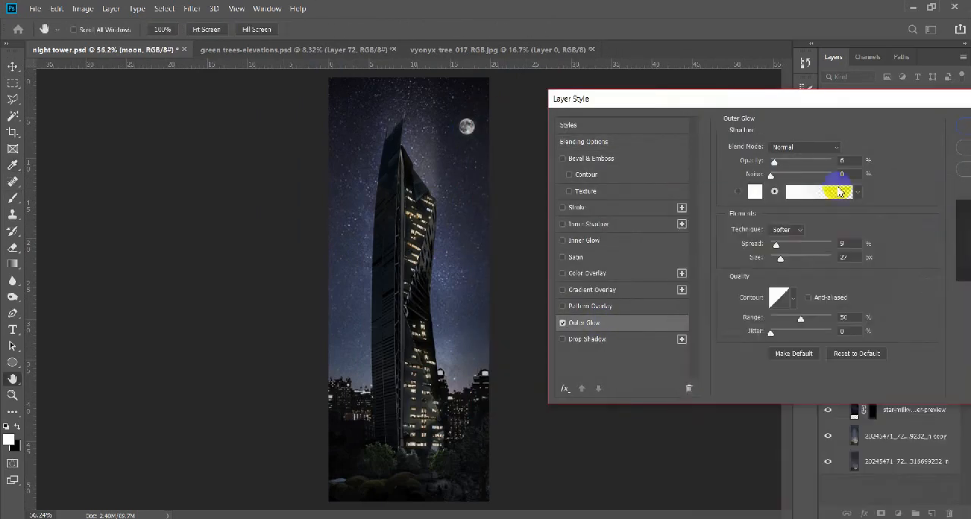
key(Return)
key(v)
Hide the moon layer and stamp a larger moon at the same spot on a new layer above it.
scroll(500, 227, down, 1)
click(827, 161)
click(932, 513)
key(b)
click(463, 143)
Give the larger moon's layer the Outer Glow effect and 65% opacity, and compare the sky with it off and on.
drag(882, 201, 881, 163)
key(v)
click(828, 163)
click(828, 162)
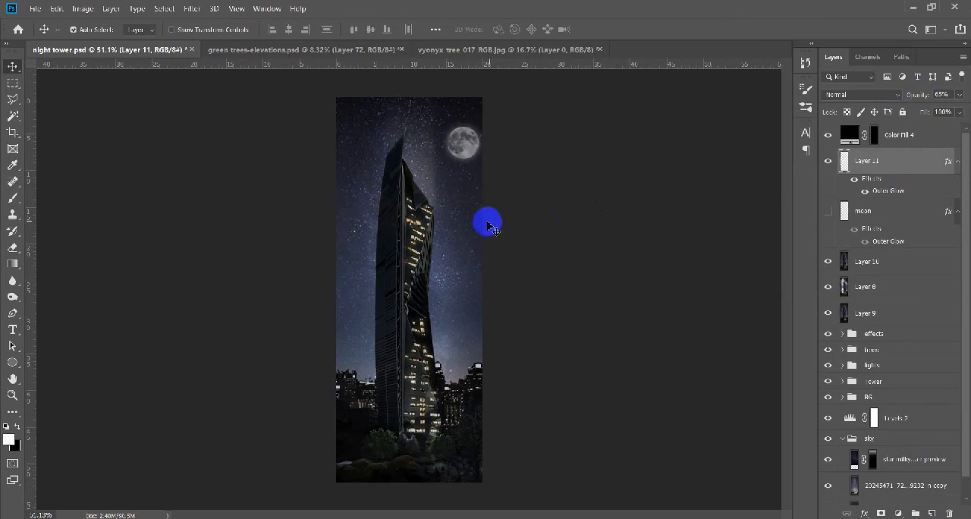
Add a layer mask to the larger moon and fade its lower-right edge with a soft black brush at 30% opacity.
scroll(451, 163, up, 5)
mouse_move(453, 155)
mouse_down()
mouse_move(478, 221)
mouse_move(501, 225)
mouse_move(513, 333)
mouse_move(485, 260)
mouse_move(393, 208)
mouse_move(276, 30)
mouse_move(515, 228)
mouse_move(381, 226)
mouse_move(551, 266)
mouse_up()
key(ctrl+shift+m)
scroll(500, 222, up, 1)
key(b)
right_click(459, 229)
double_click(539, 317)
click(275, 30)
text(30)
click(862, 161)
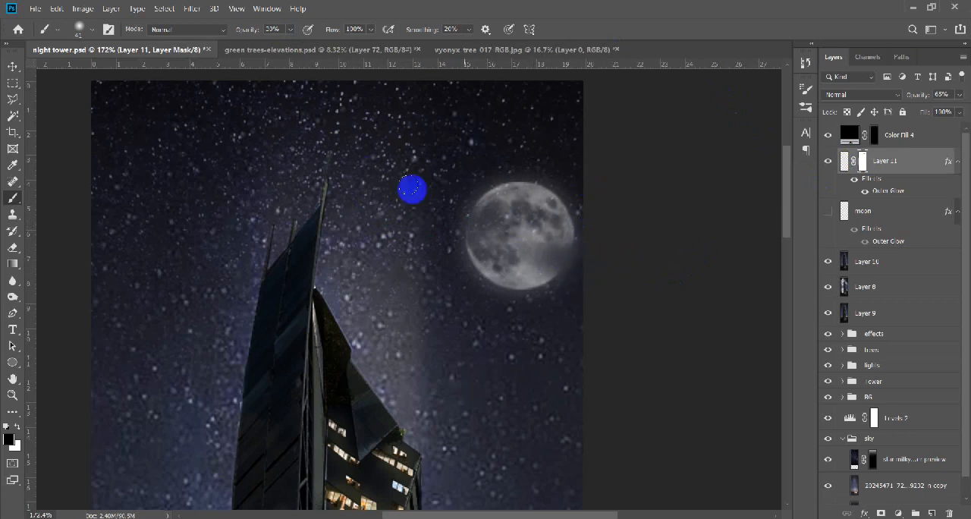
Check the faded moon against the whole scene and apply the layer mask of Layer 11.
scroll(442, 188, down, 5)
scroll(443, 187, up, 5)
scroll(584, 220, down, 4)
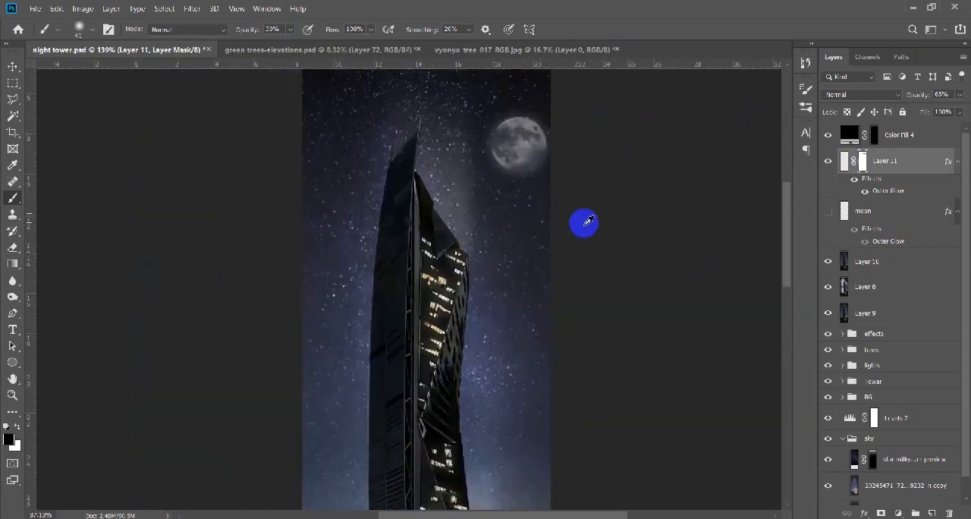
right_click(862, 160)
click(878, 188)
key(v)
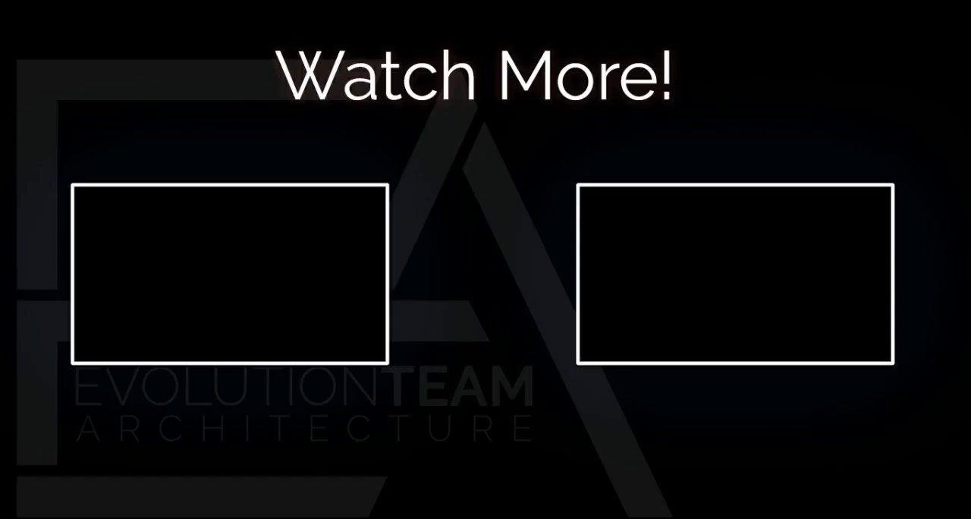